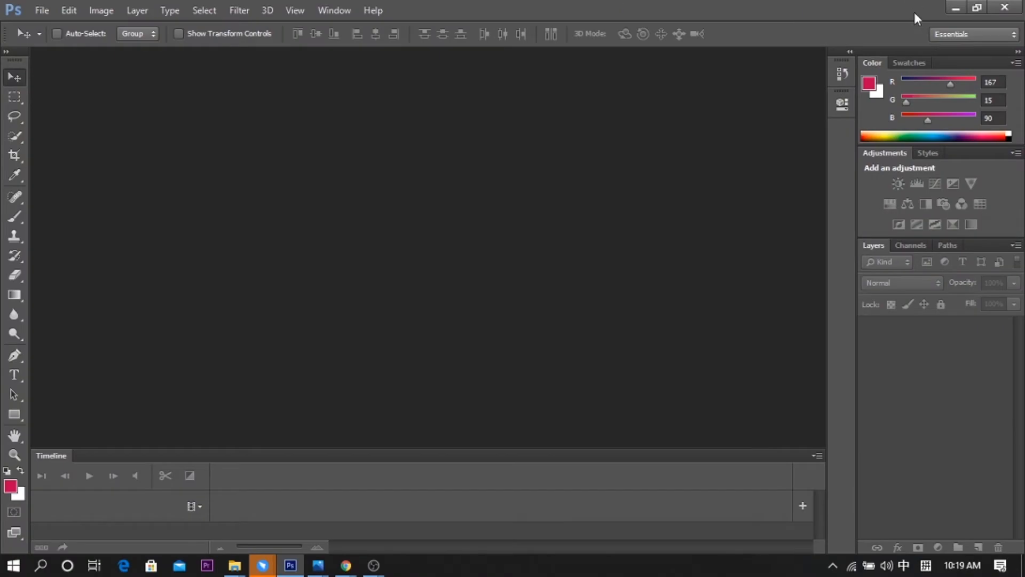
- Minimize Photoshop and close both open Chrome windows to clear the desktop
{"action": "left_click", "coordinate": [959, 8]}
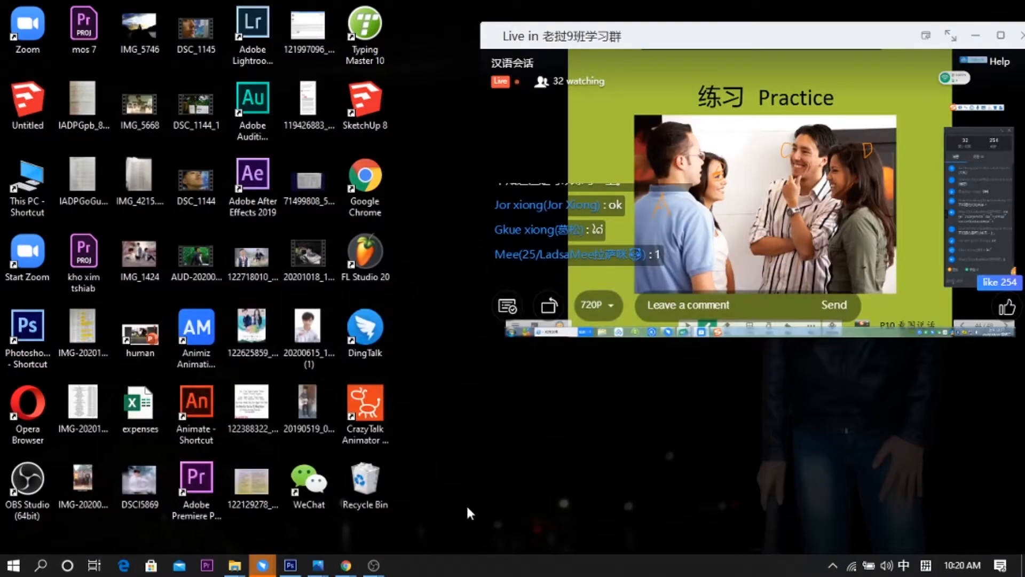
{"action": "mouse_move", "coordinate": [347, 569]}
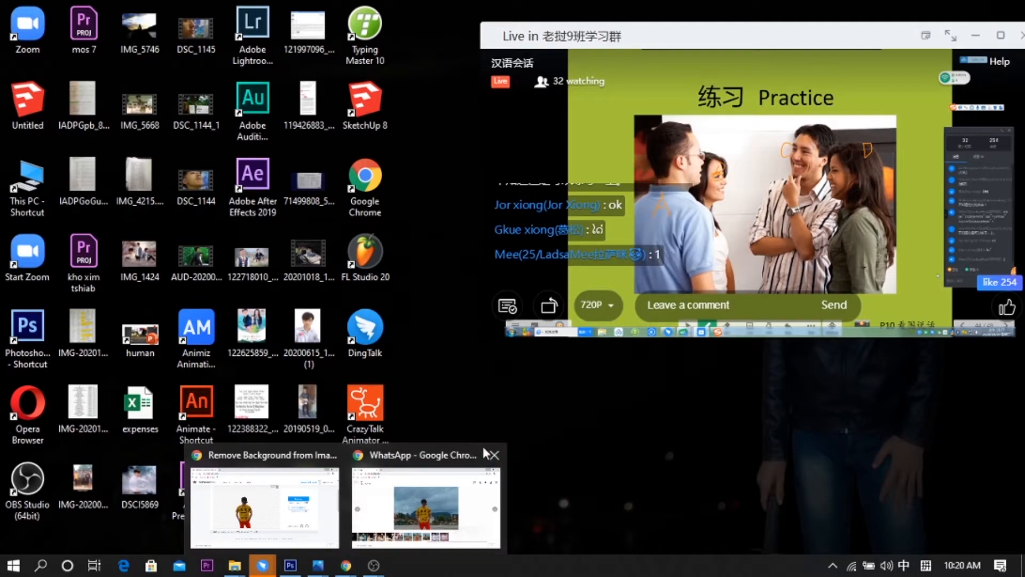
{"action": "left_click", "coordinate": [493, 454]}
{"action": "left_click", "coordinate": [415, 455]}
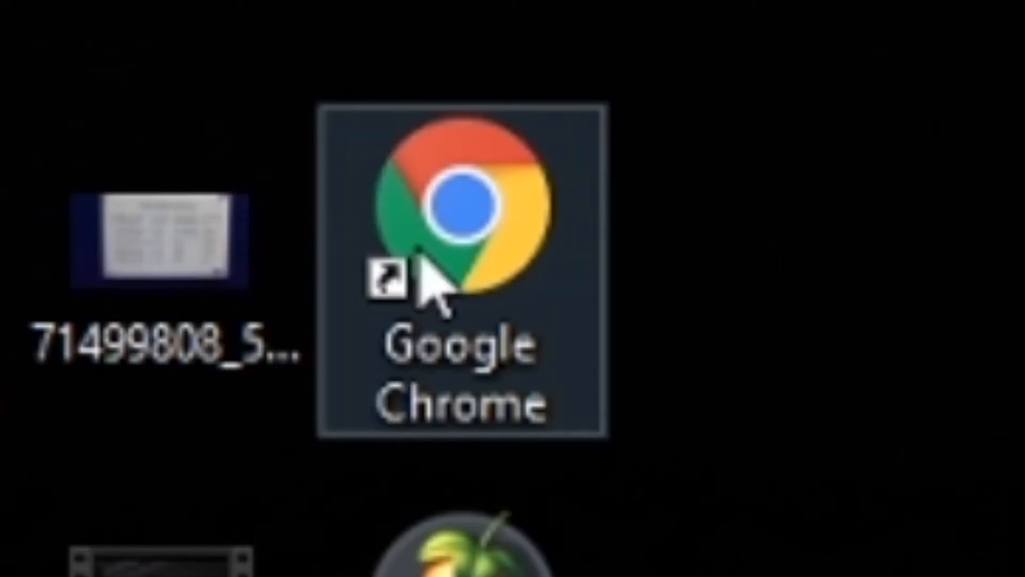
- Launch Google Chrome, search for remove bg and open the remove.bg website
{"action": "double_click", "coordinate": [522, 182]}
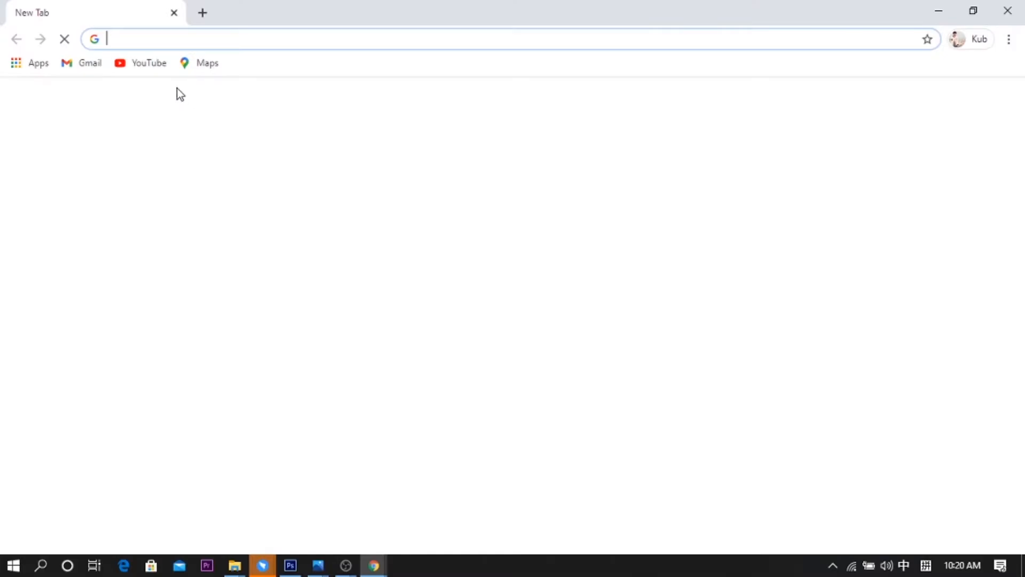
{"action": "type", "text": "r"}
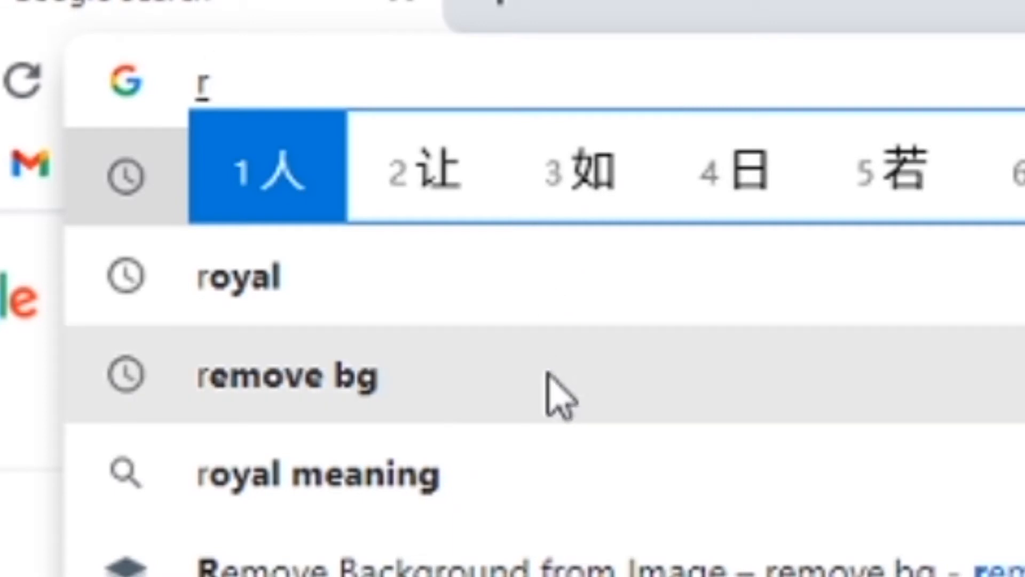
{"action": "left_click", "coordinate": [218, 124]}
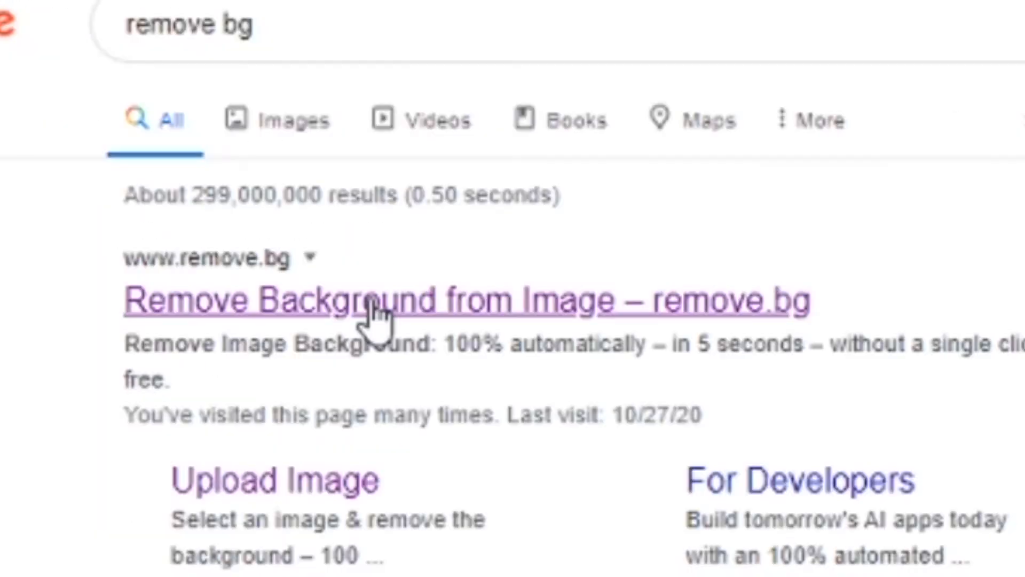
{"action": "left_click", "coordinate": [374, 307]}
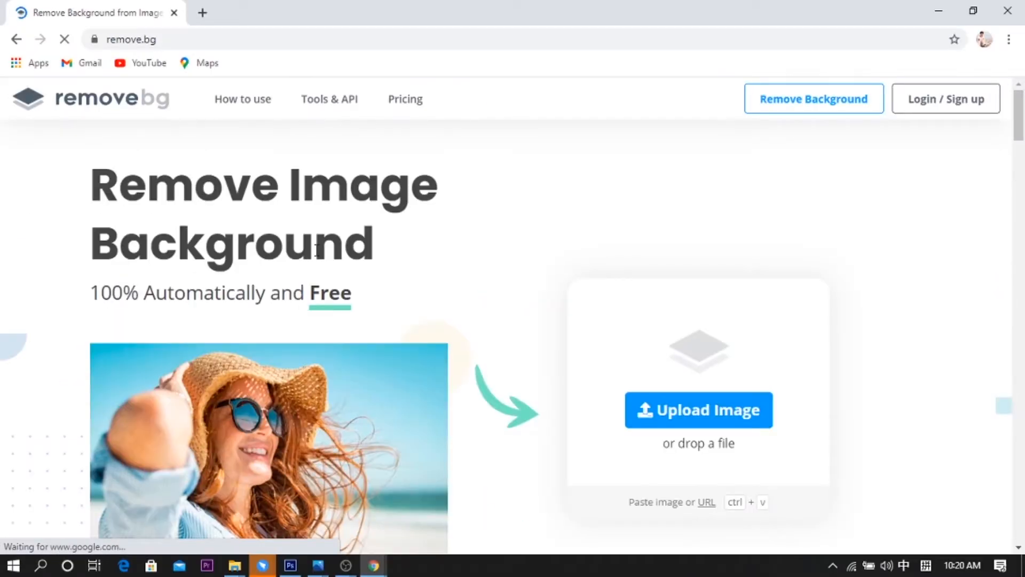
- Upload "WhatsApp Image 2020-10-28 at 9.27.29 AM" from Downloads to remove.bg for background removal
{"action": "left_click", "coordinate": [673, 424]}
{"action": "left_click", "coordinate": [544, 453]}
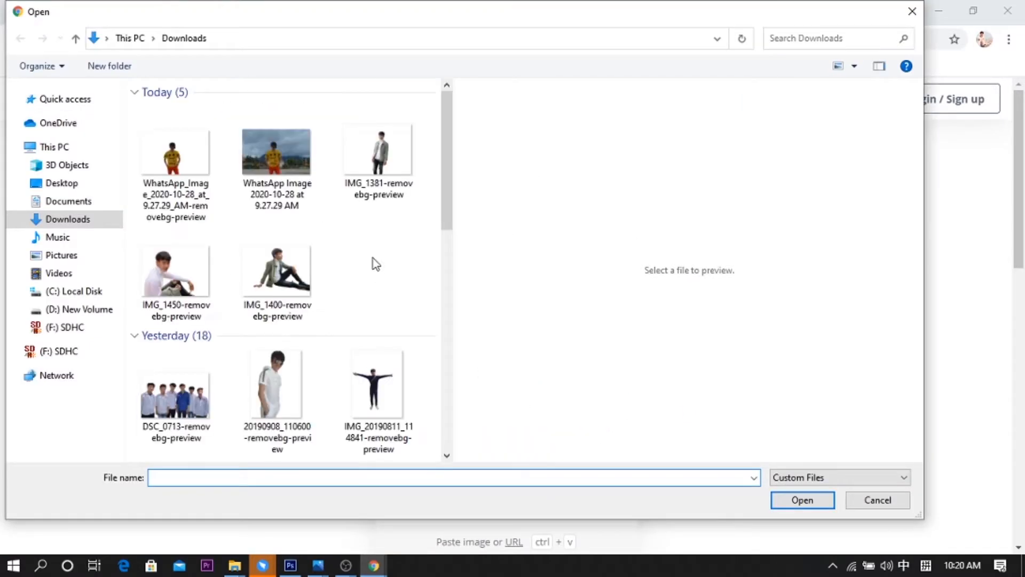
{"action": "left_click", "coordinate": [287, 149]}
{"action": "left_click", "coordinate": [802, 500]}
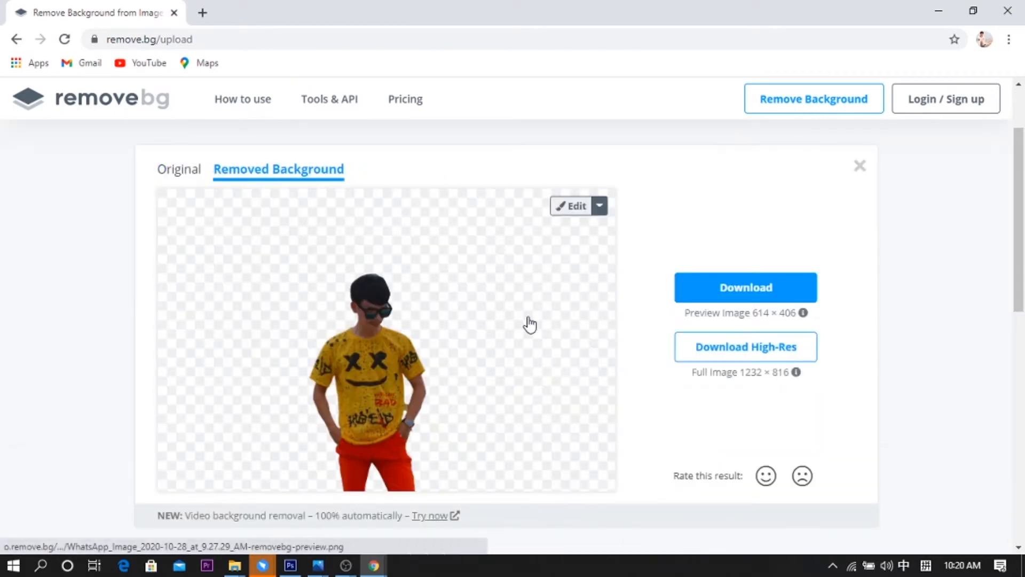
- Download the 614 × 406 preview of the cut-out image and minimize the browser windows
{"action": "scroll", "coordinate": [529, 323], "scroll_direction": "down", "scroll_amount": 1}
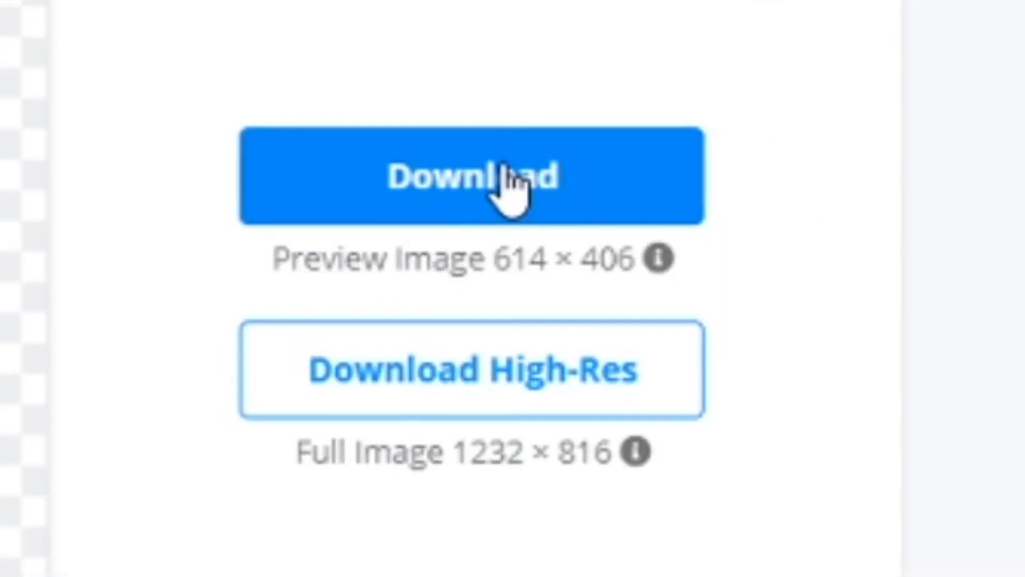
{"action": "left_click", "coordinate": [757, 213]}
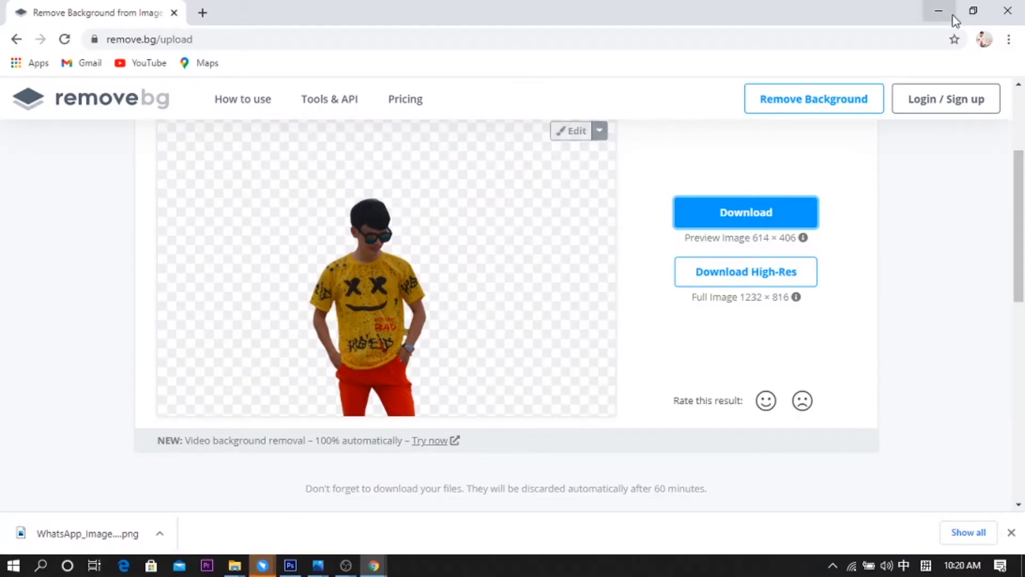
{"action": "left_click", "coordinate": [944, 14]}
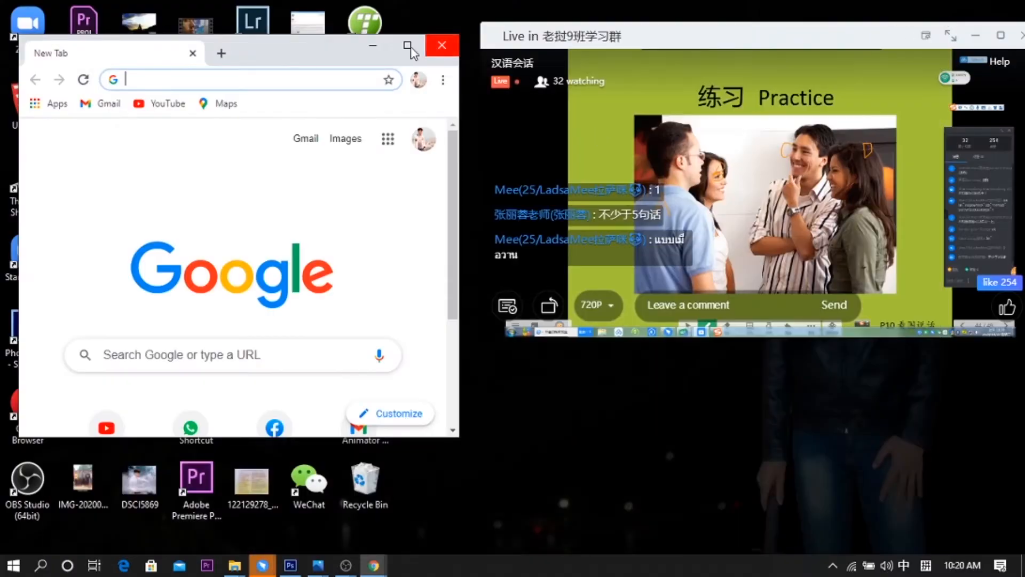
{"action": "left_click", "coordinate": [378, 52]}
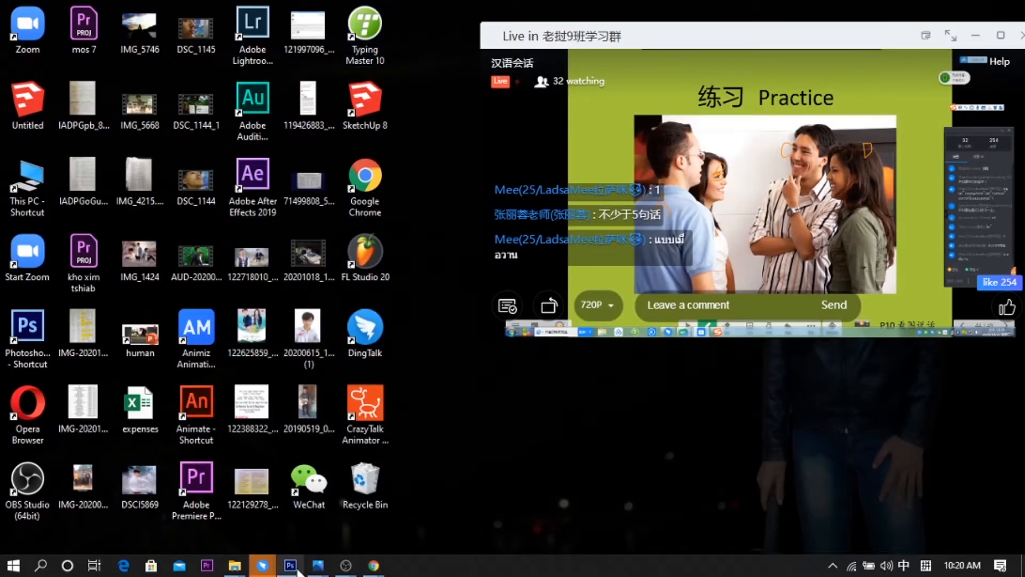
- Switch to Photoshop and open "Beautiful-and-charming-natural-scenery-Stock-Photo-08" from the natural pictures folder on drive D
{"action": "mouse_move", "coordinate": [295, 567]}
{"action": "left_click", "coordinate": [291, 515]}
{"action": "left_click", "coordinate": [42, 10]}
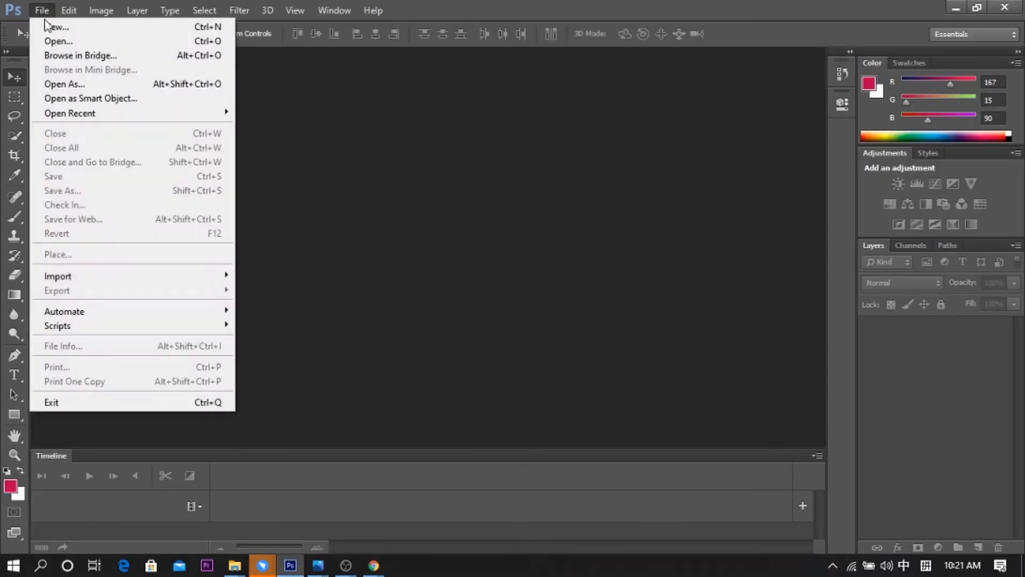
{"action": "left_click", "coordinate": [63, 41]}
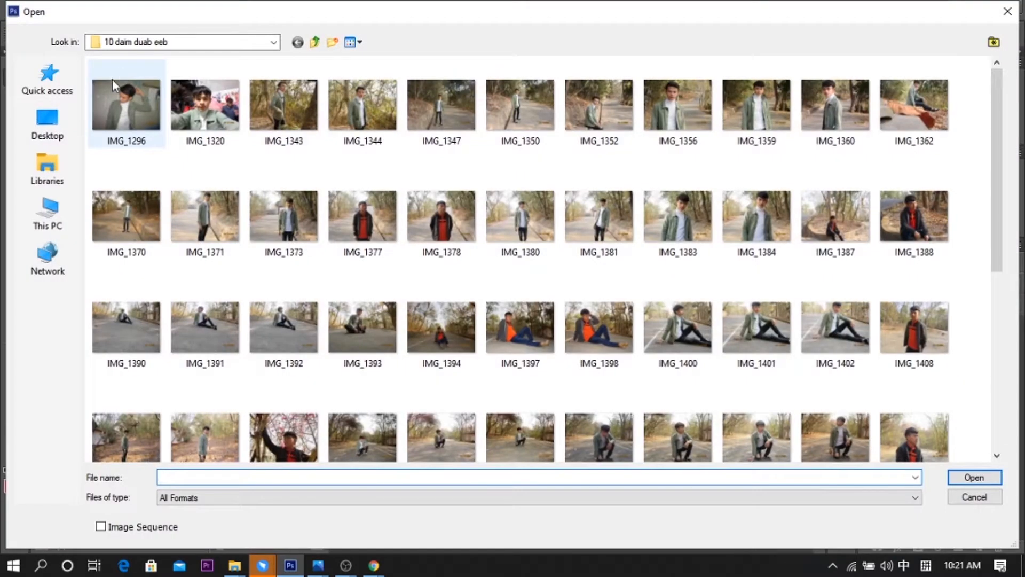
{"action": "left_click", "coordinate": [54, 214]}
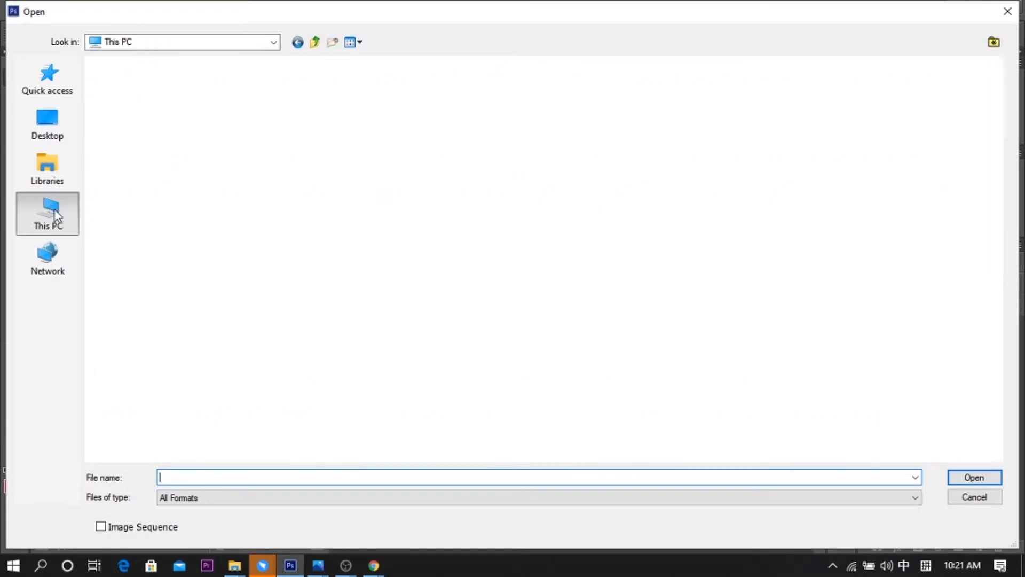
{"action": "double_click", "coordinate": [321, 189]}
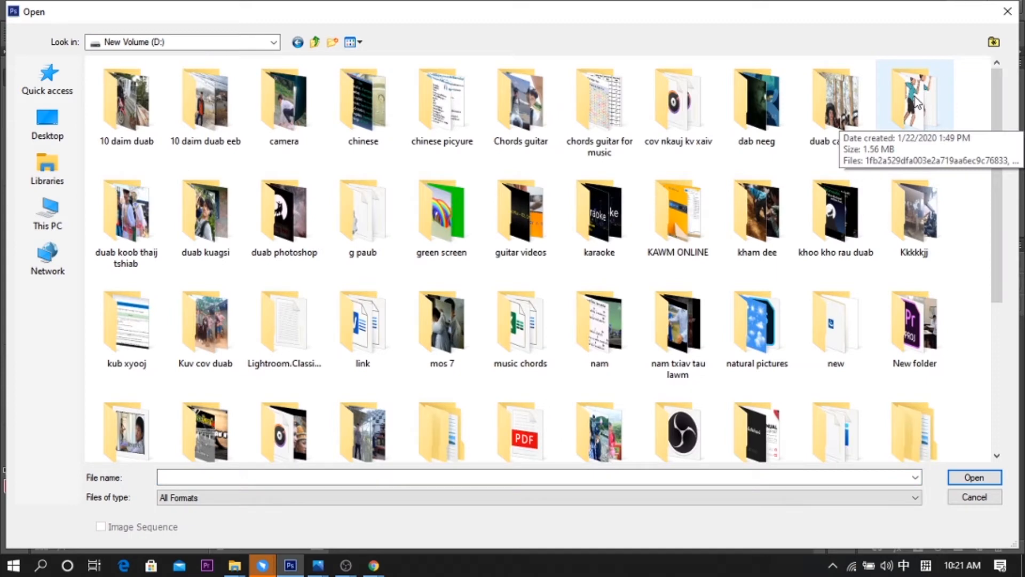
{"action": "double_click", "coordinate": [758, 320]}
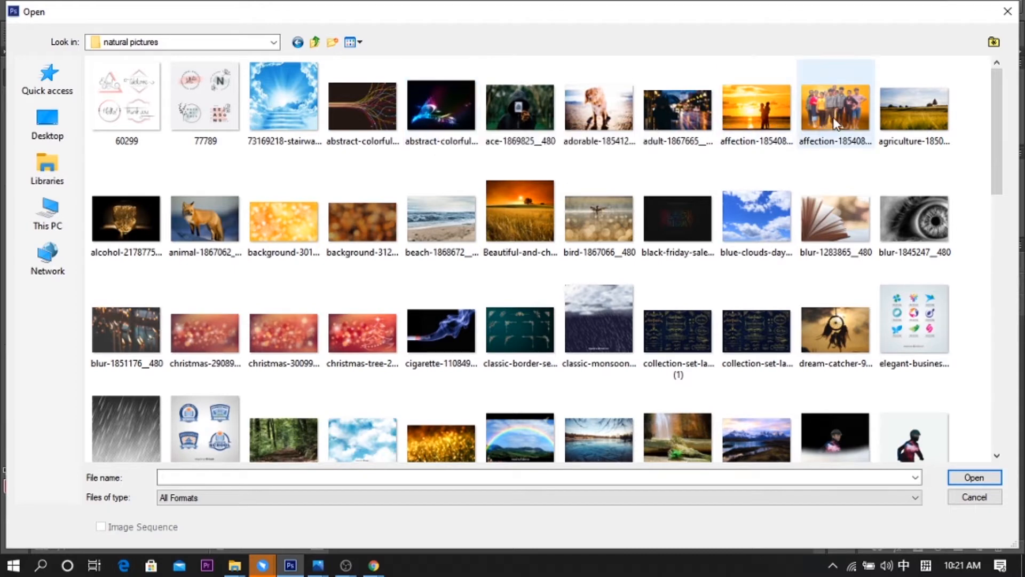
{"action": "left_click", "coordinate": [530, 206]}
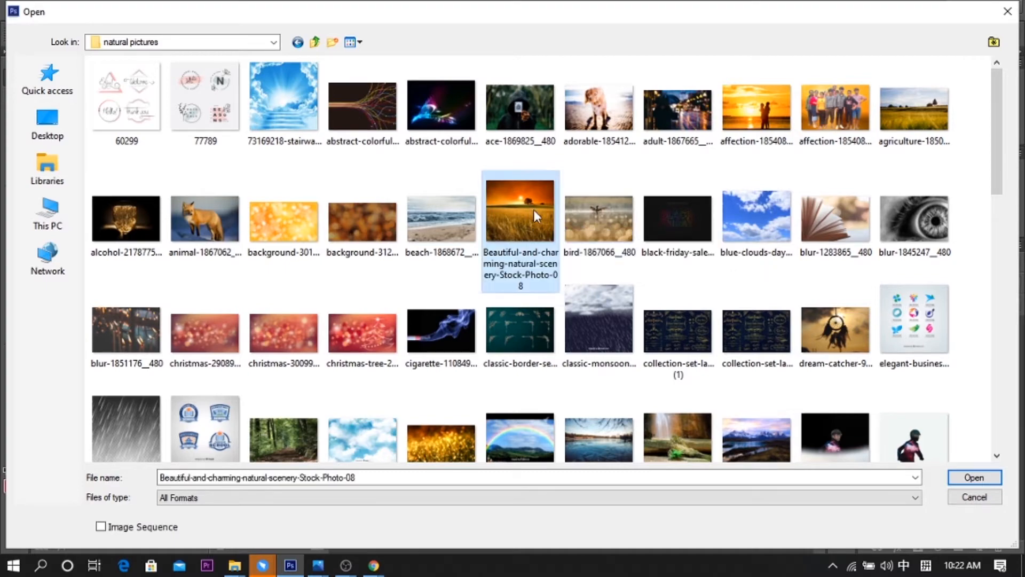
{"action": "key", "text": "Return"}
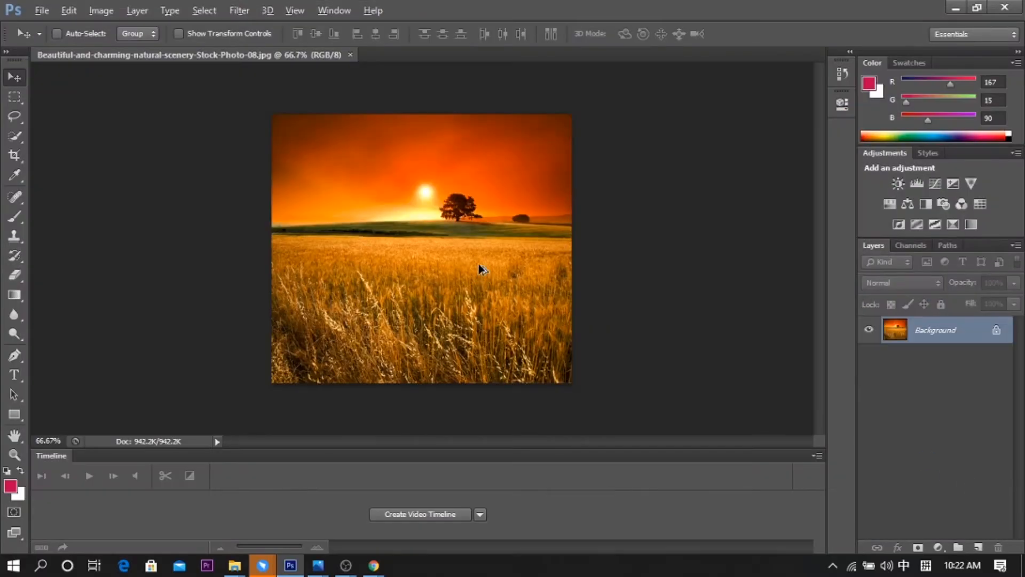
{"action": "scroll", "coordinate": [479, 265], "scroll_direction": "up", "scroll_amount": 3, "text": "alt"}
- Open the downloaded cut-out "WhatsApp_Image_2020-10-28_at_9.27.29_AM-removebg-preview (1).png" from the Downloads folder
{"action": "left_click", "coordinate": [41, 10]}
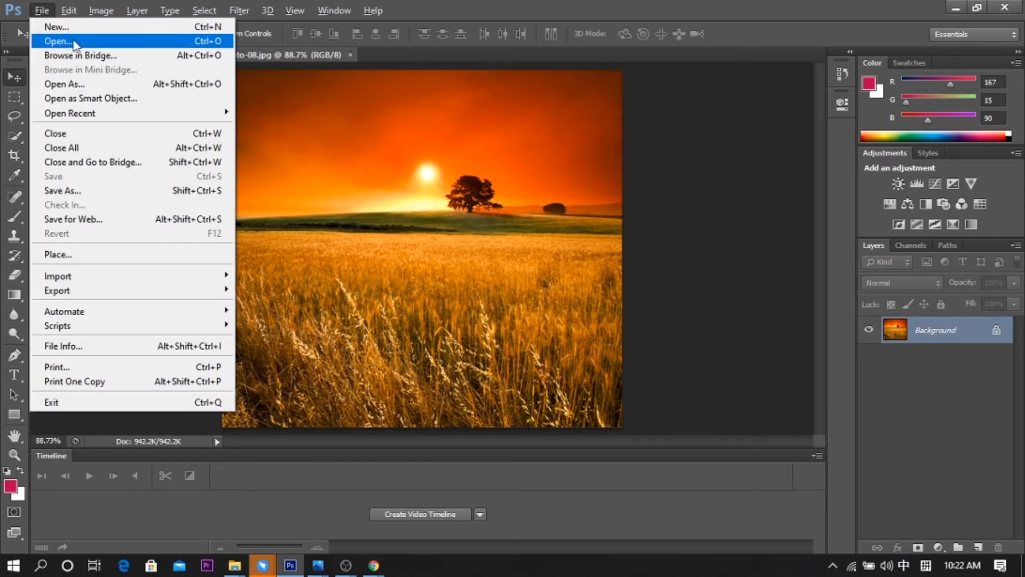
{"action": "left_click", "coordinate": [74, 39]}
{"action": "left_click", "coordinate": [47, 213]}
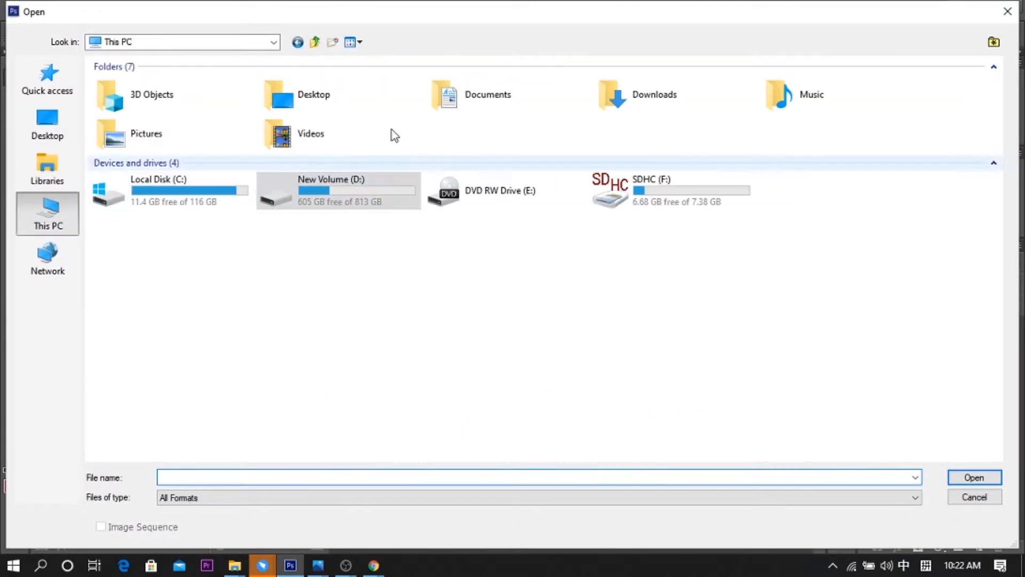
{"action": "double_click", "coordinate": [649, 94]}
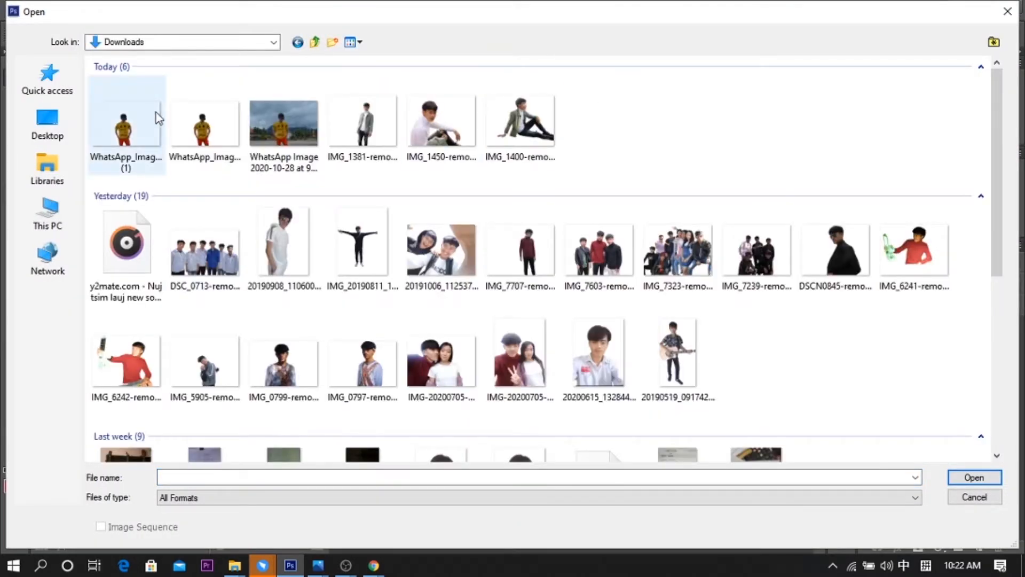
{"action": "left_click", "coordinate": [153, 128]}
{"action": "left_click", "coordinate": [974, 477]}
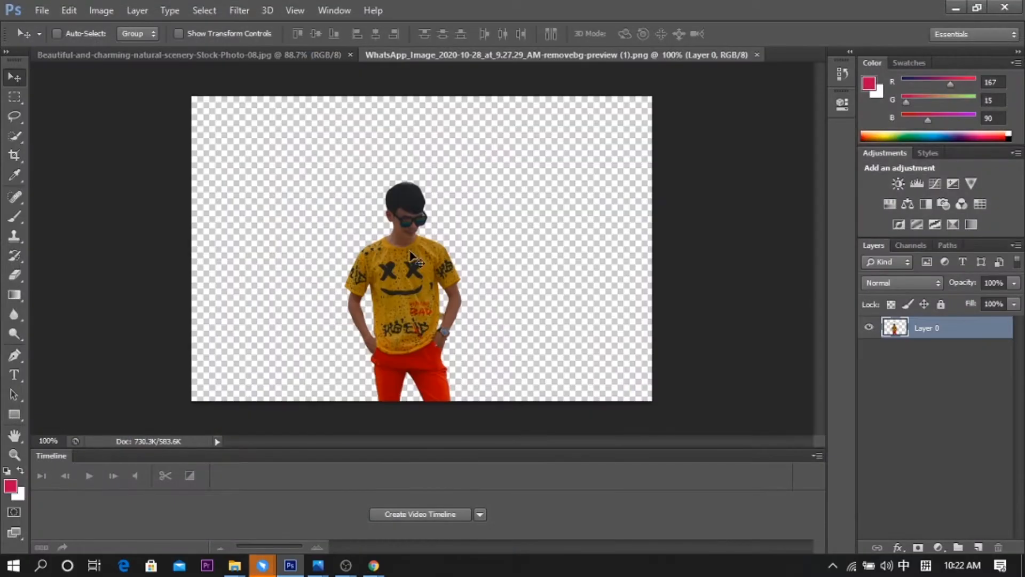
- Bring the cut-out figure into the sunset field image and enlarge it with Free Transform, placing it mid-picture, slightly overlapping the large tree
{"action": "left_click_drag", "start_coordinate": [413, 280], "coordinate": [439, 297]}
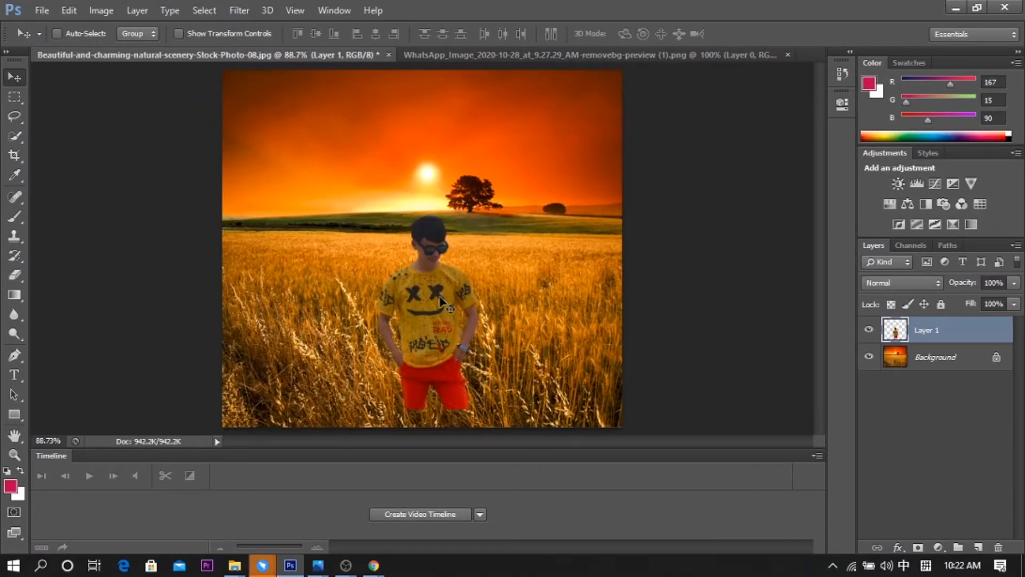
{"action": "key", "text": "ctrl+t"}
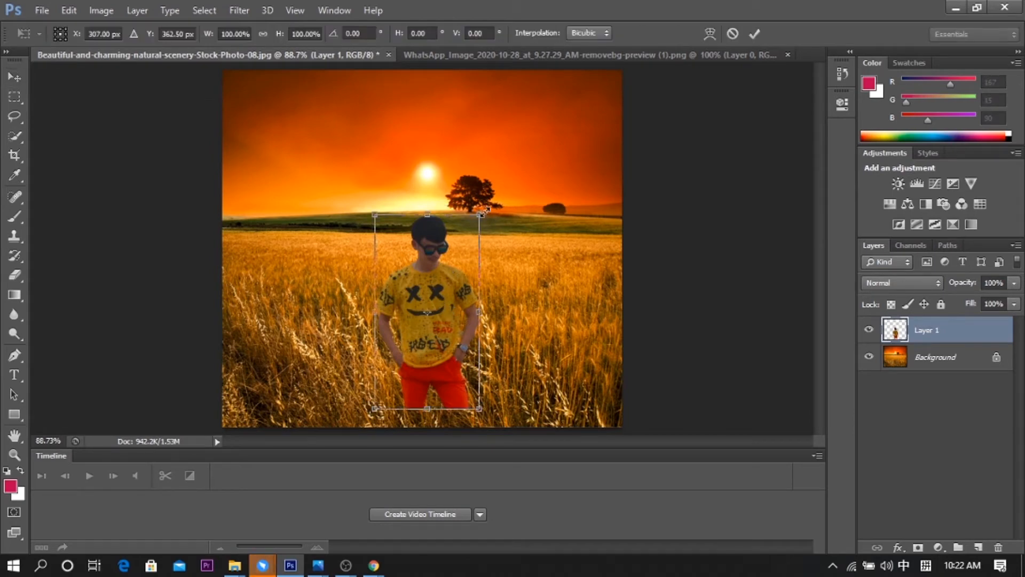
{"action": "left_click_drag", "start_coordinate": [479, 214], "coordinate": [459, 200]}
{"action": "left_click_drag", "start_coordinate": [501, 403], "coordinate": [458, 323]}
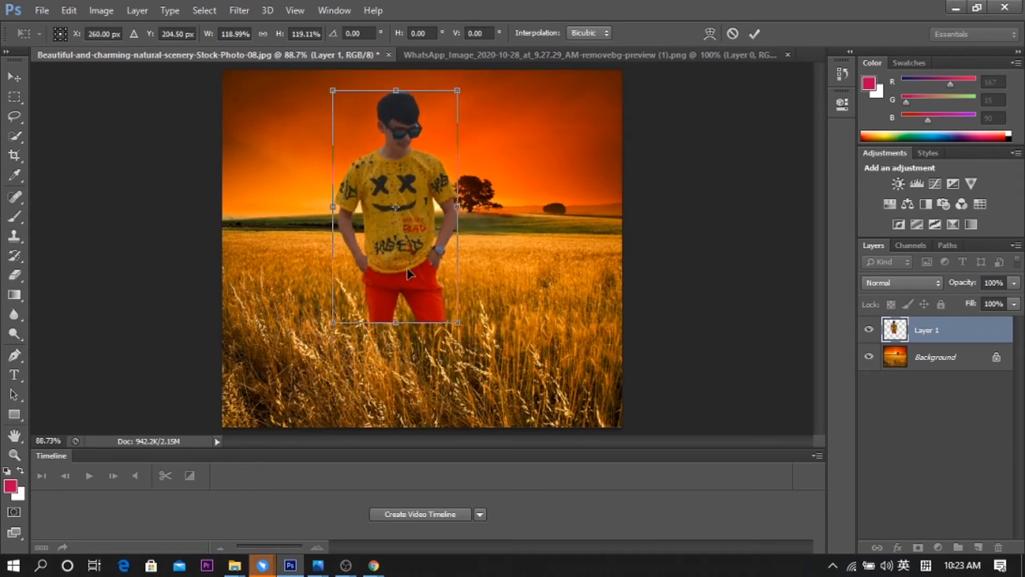
{"action": "left_click_drag", "start_coordinate": [409, 274], "coordinate": [429, 259]}
{"action": "left_click_drag", "start_coordinate": [355, 328], "coordinate": [349, 339]}
{"action": "left_click", "coordinate": [753, 34]}
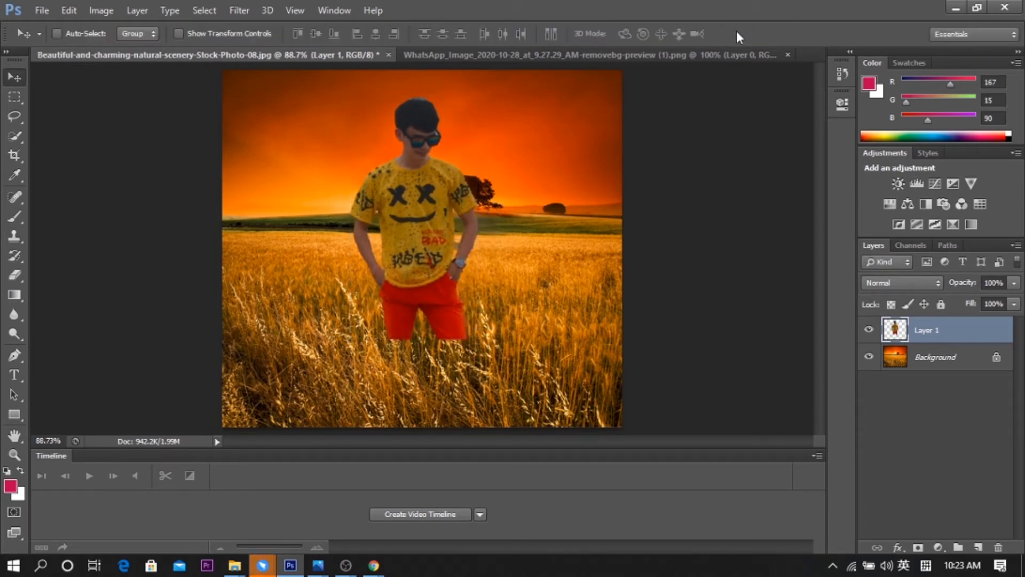
- Erase the figure's lower legs on Layer 1 with a soft 300 px Eraser so they fade into the grass
{"action": "left_click", "coordinate": [15, 275]}
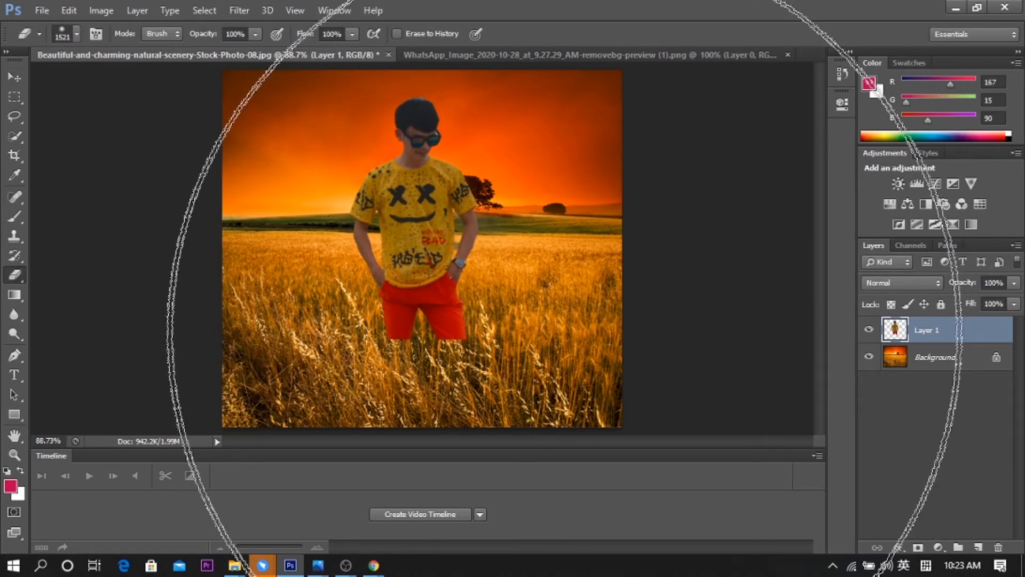
{"action": "key", "text": "bracketleft"}
{"action": "key", "text": "bracketleft"}
{"action": "key", "text": "bracketleft"}
{"action": "key", "text": "bracketleft"}
{"action": "key", "text": "bracketleft"}
{"action": "key", "text": "bracketleft"}
{"action": "key", "text": "bracketleft"}
{"action": "key", "text": "bracketleft"}
{"action": "key", "text": "bracketleft"}
{"action": "key", "text": "bracketleft"}
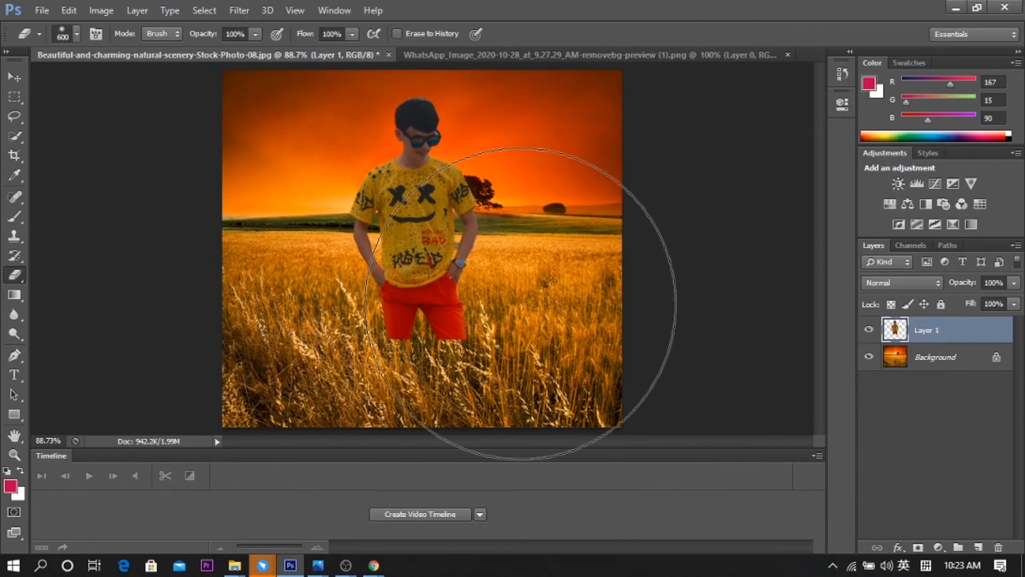
{"action": "left_click_drag", "start_coordinate": [422, 299], "coordinate": [240, 390]}
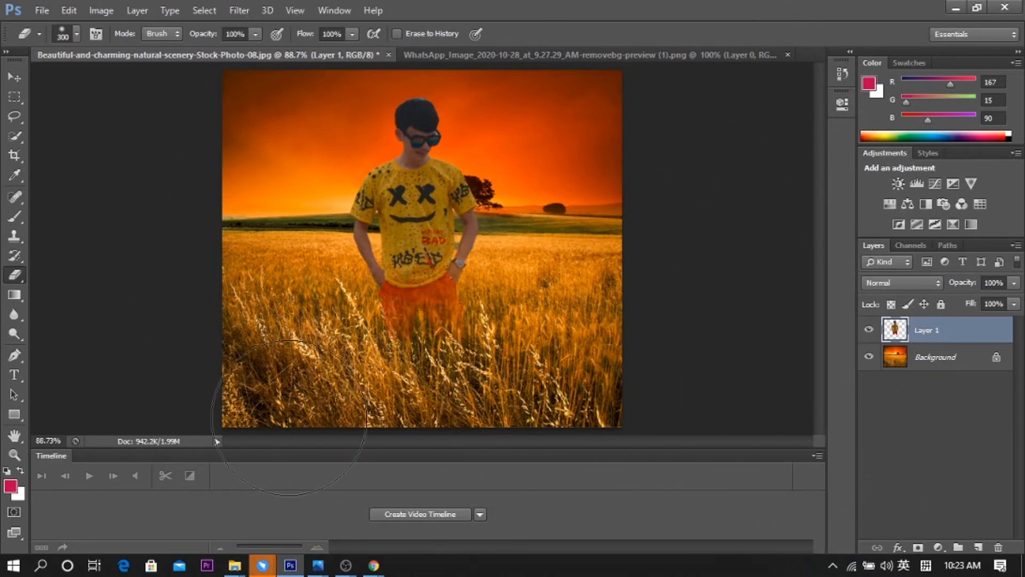
{"action": "key", "text": "bracketright"}
{"action": "mouse_move", "coordinate": [316, 419]}
{"action": "left_mouse_down"}
{"action": "mouse_move", "coordinate": [339, 407]}
{"action": "mouse_move", "coordinate": [359, 369]}
{"action": "mouse_move", "coordinate": [490, 413]}
{"action": "left_mouse_up"}
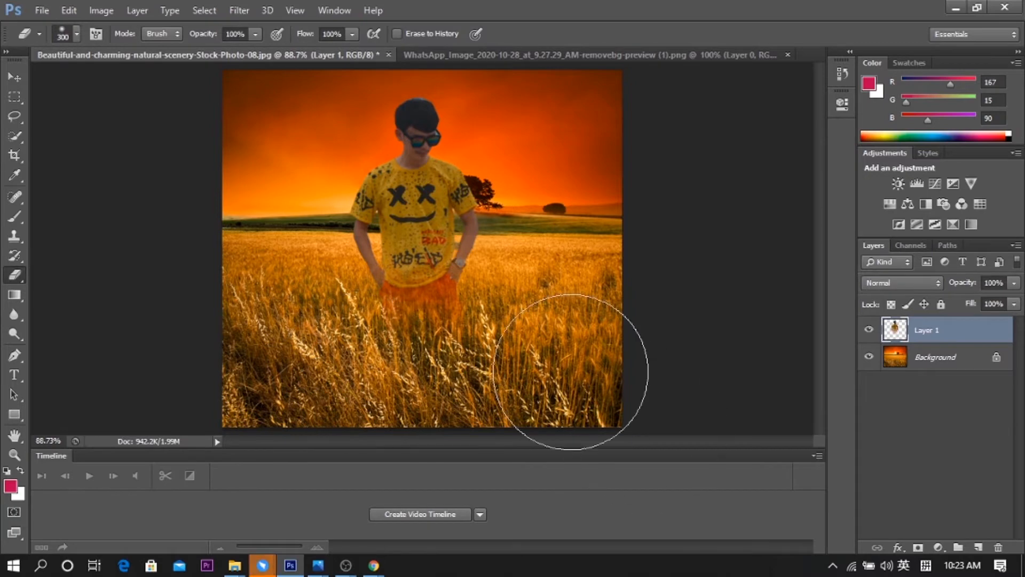
- Move the blended figure slightly higher in the field image and close the cut-out source document
{"action": "left_click", "coordinate": [12, 78]}
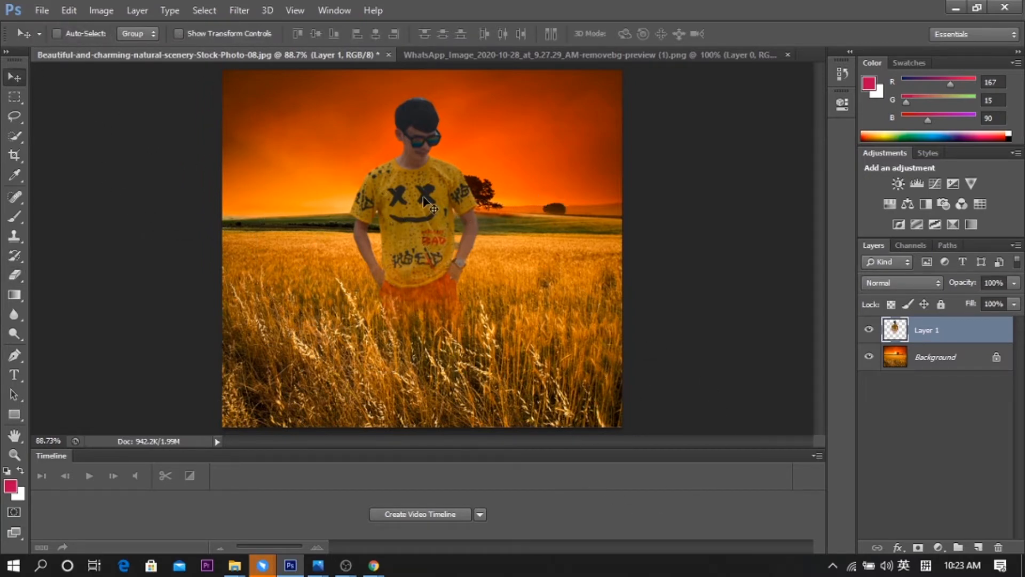
{"action": "left_click_drag", "start_coordinate": [423, 197], "coordinate": [425, 182]}
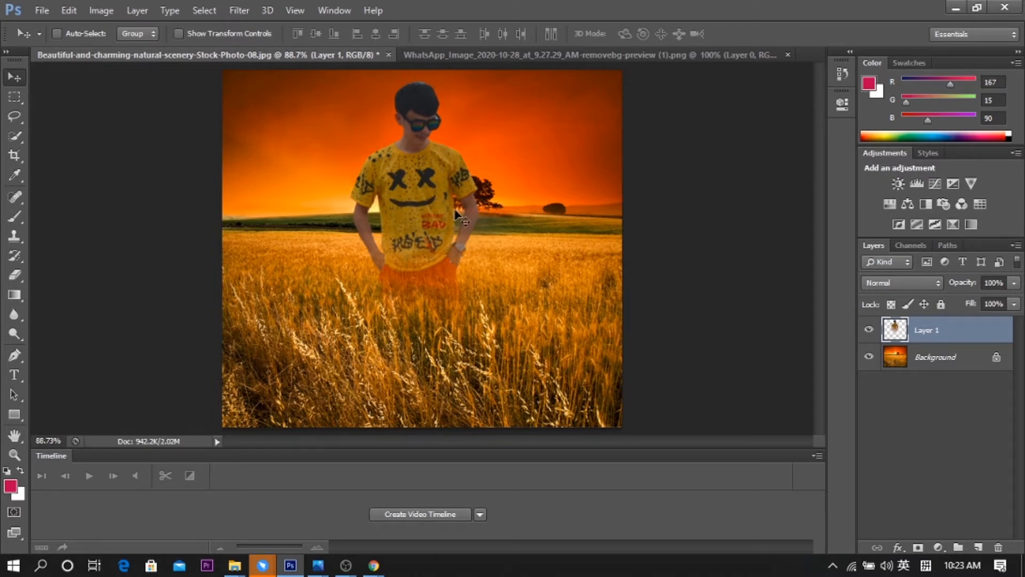
{"action": "left_click", "coordinate": [485, 57]}
{"action": "left_click", "coordinate": [787, 54]}
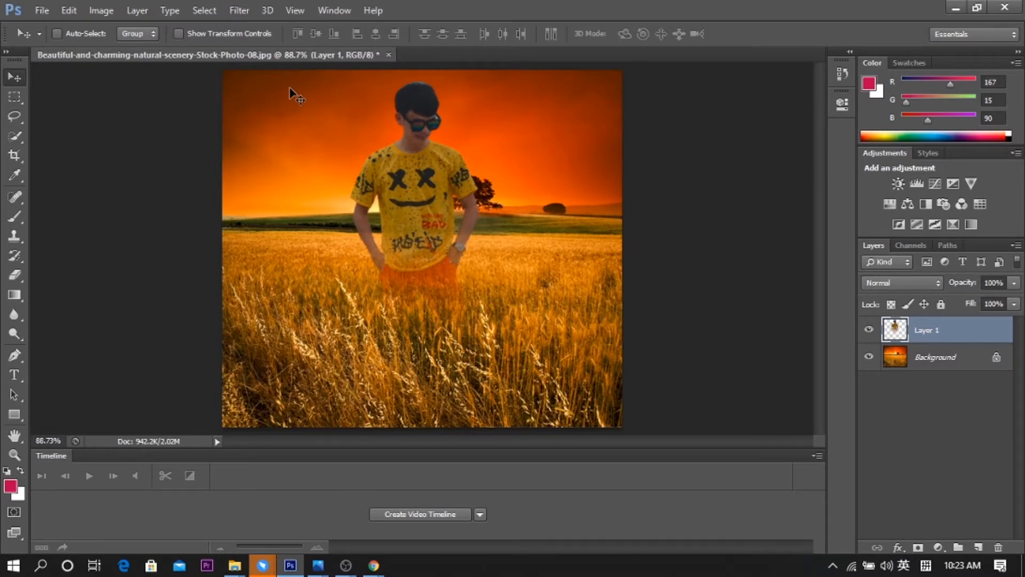
- Open grass-3375344__480.jpg from the natural pictures folder and bring it into the sunset field image as a new layer
{"action": "left_click", "coordinate": [46, 13]}
{"action": "left_click", "coordinate": [79, 40]}
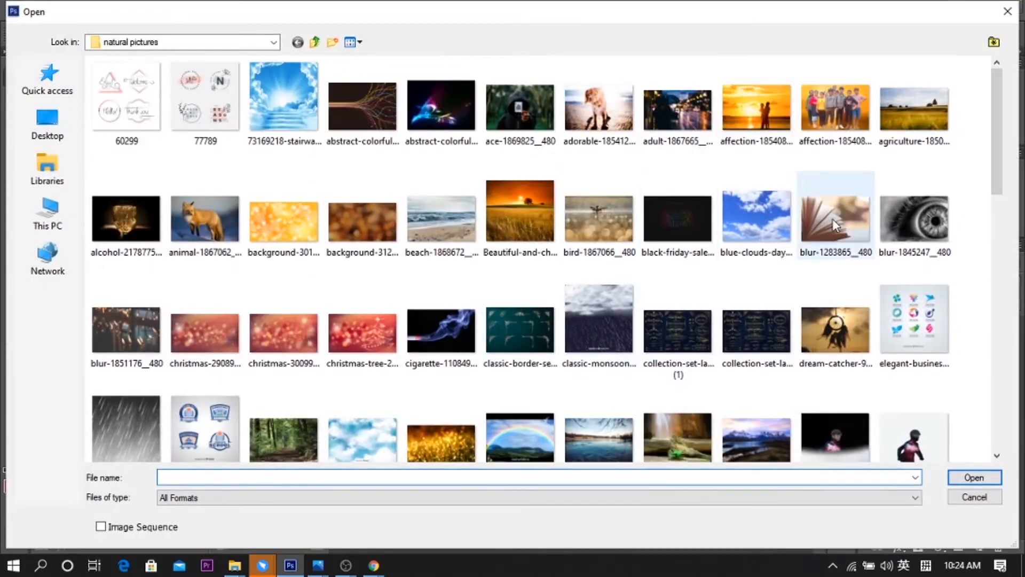
{"action": "left_click", "coordinate": [914, 115]}
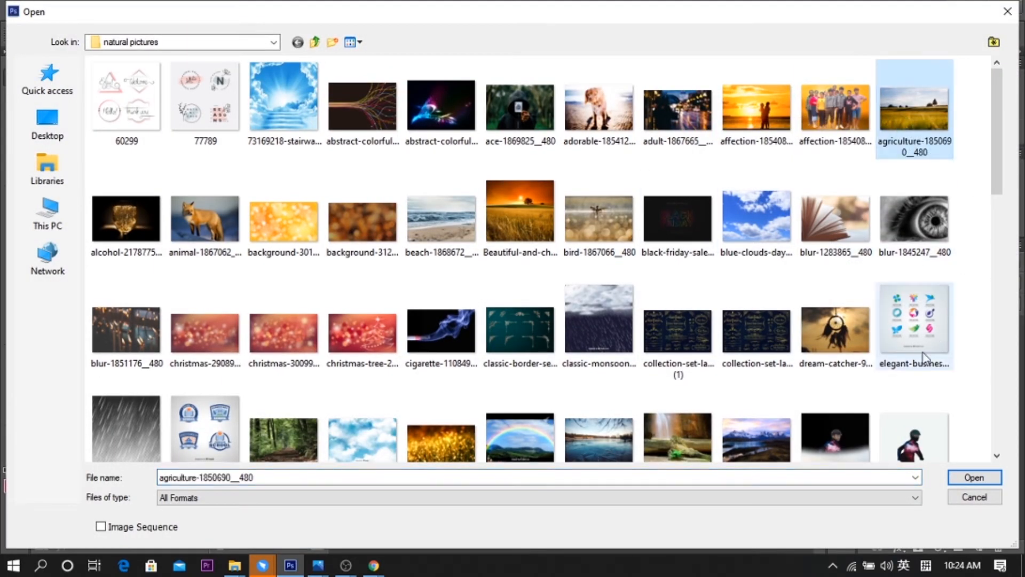
{"action": "left_click", "coordinate": [460, 454]}
{"action": "left_click", "coordinate": [962, 477]}
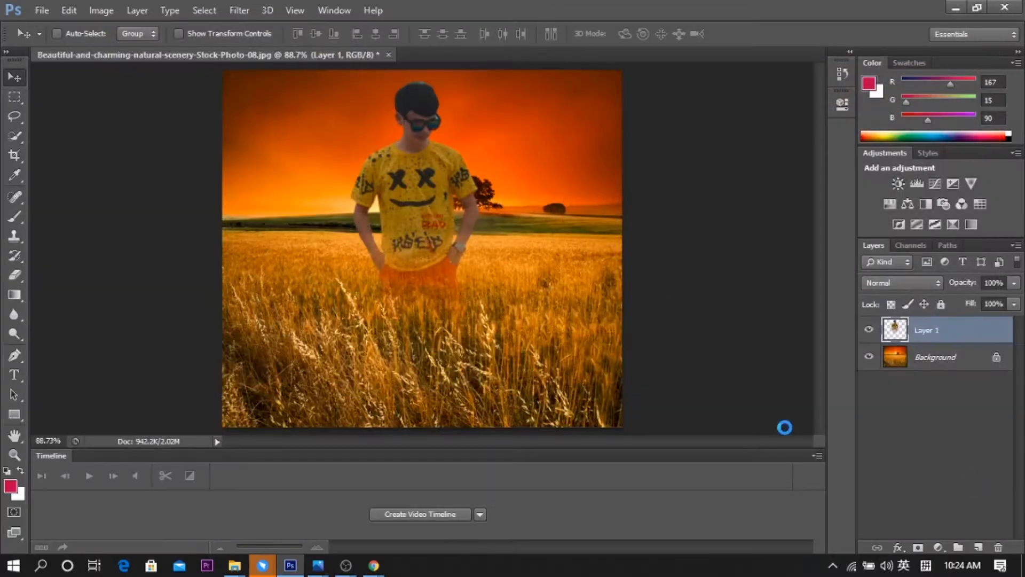
{"action": "left_click_drag", "start_coordinate": [350, 188], "coordinate": [348, 62]}
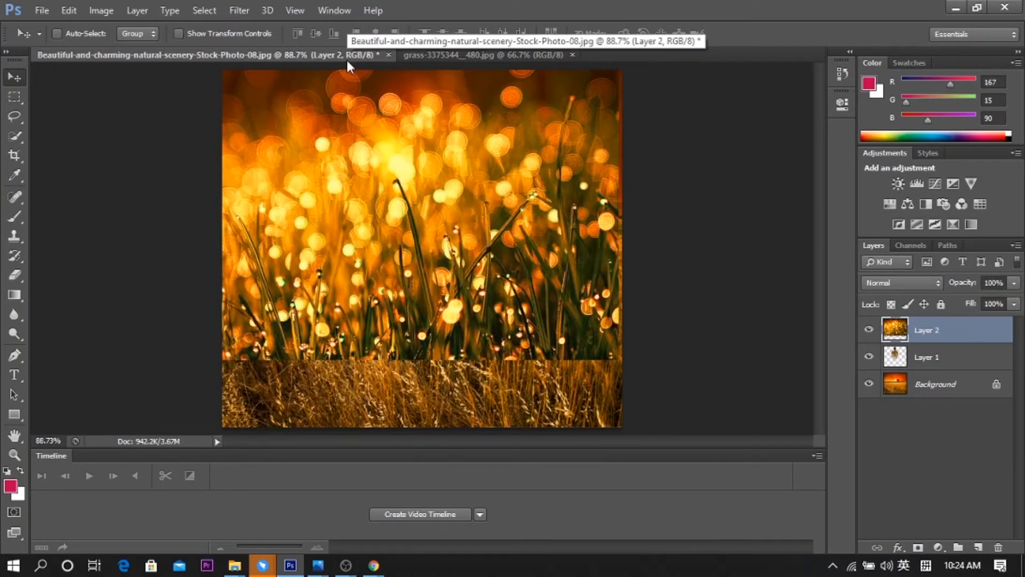
- Scale the grass layer to about 71% width and 58% height with Free Transform, covering the full width of the field's lower half
{"action": "key", "text": "ctrl+t"}
{"action": "left_click_drag", "start_coordinate": [618, 359], "coordinate": [378, 222]}
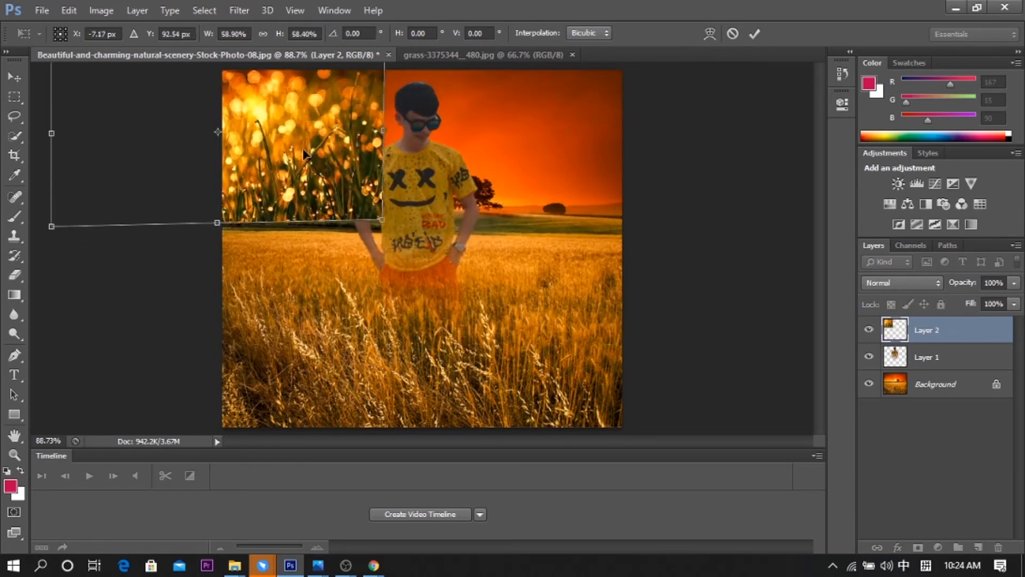
{"action": "left_click_drag", "start_coordinate": [299, 163], "coordinate": [471, 372]}
{"action": "left_click_drag", "start_coordinate": [556, 352], "coordinate": [623, 338]}
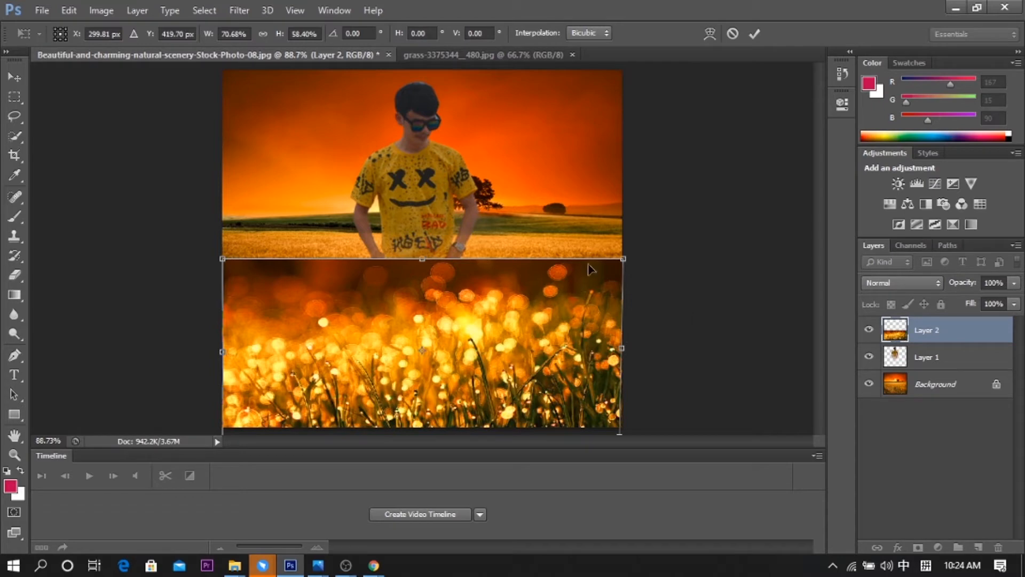
{"action": "left_click", "coordinate": [754, 34]}
- Fade the upper edge of Layer 2 with a soft 300 px Eraser and move the grass layer slightly upward
{"action": "left_click", "coordinate": [16, 275]}
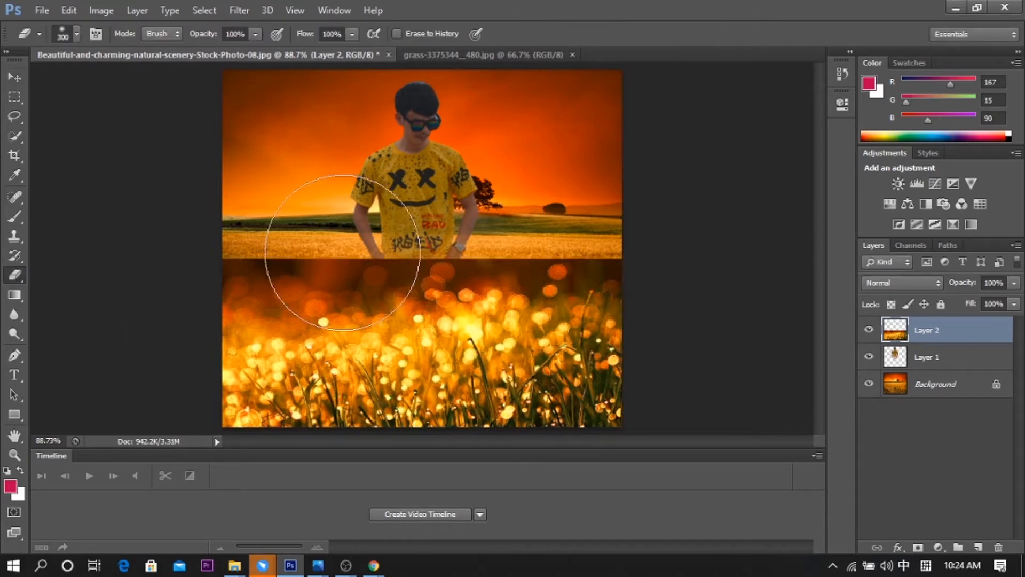
{"action": "mouse_move", "coordinate": [527, 213]}
{"action": "left_mouse_down"}
{"action": "mouse_move", "coordinate": [326, 241]}
{"action": "mouse_move", "coordinate": [579, 212]}
{"action": "left_mouse_up"}
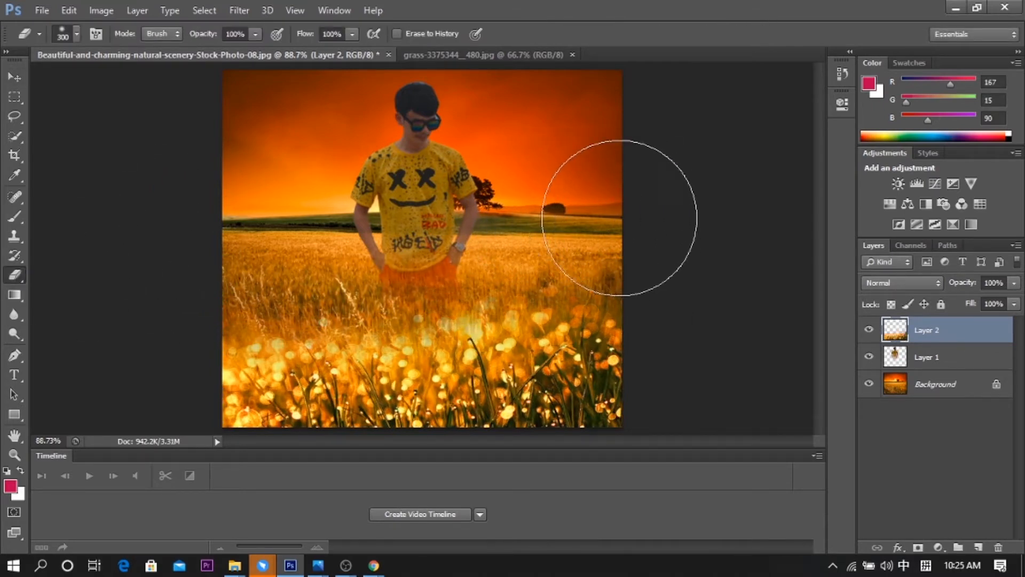
{"action": "left_click", "coordinate": [15, 78]}
{"action": "left_click_drag", "start_coordinate": [433, 401], "coordinate": [431, 364]}
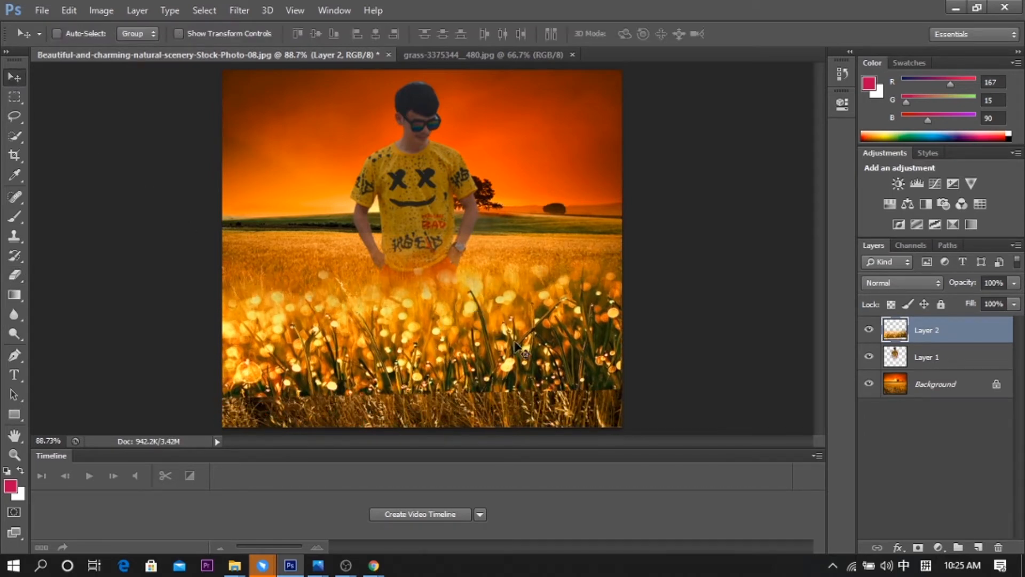
- Stretch Layer 2 to about 105% width and 122.5% height with Free Transform so the grass reaches the image's bottom edge
{"action": "key", "text": "ctrl+t"}
{"action": "left_click_drag", "start_coordinate": [624, 399], "coordinate": [645, 441]}
{"action": "mouse_move", "coordinate": [435, 213]}
{"action": "left_mouse_down"}
{"action": "mouse_move", "coordinate": [446, 260]}
{"action": "mouse_move", "coordinate": [446, 213]}
{"action": "left_mouse_up"}
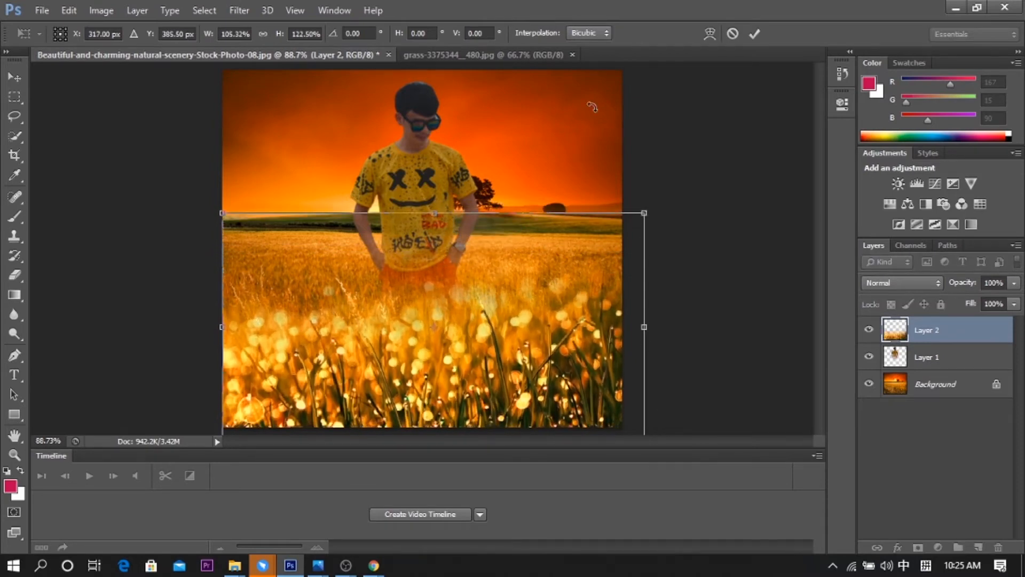
{"action": "left_click", "coordinate": [754, 33]}
- Apply a 6 px Field Blur to the foreground grass on Layer 2
{"action": "left_click", "coordinate": [239, 10]}
{"action": "mouse_move", "coordinate": [331, 163]}
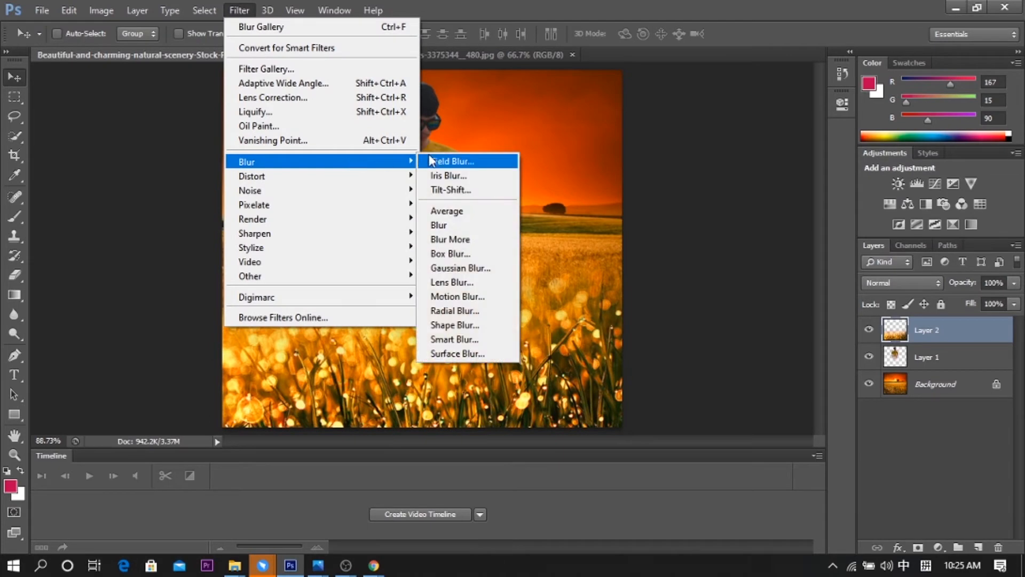
{"action": "left_click", "coordinate": [432, 161]}
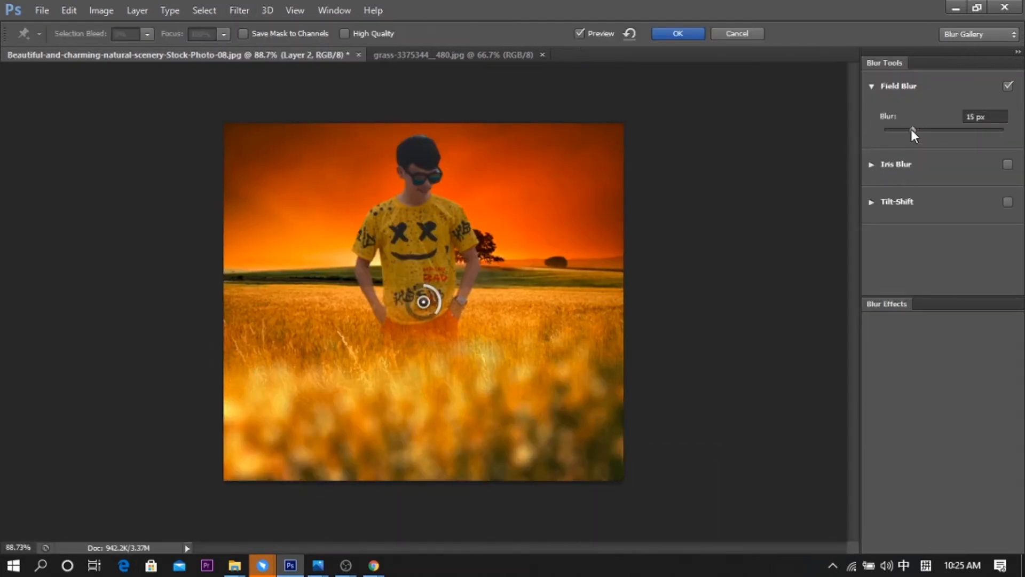
{"action": "left_click_drag", "start_coordinate": [913, 129], "coordinate": [902, 129]}
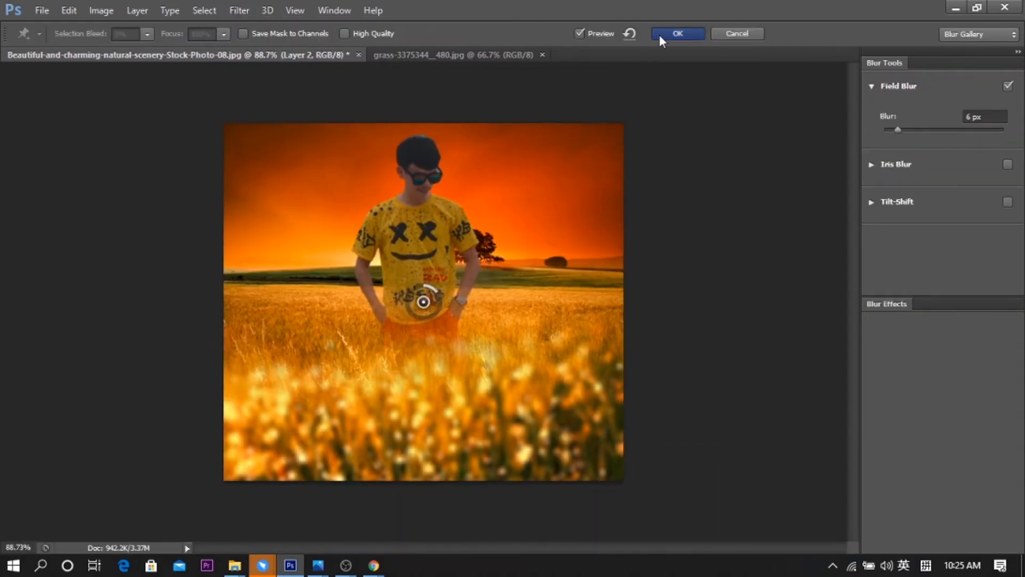
{"action": "left_click", "coordinate": [662, 34]}
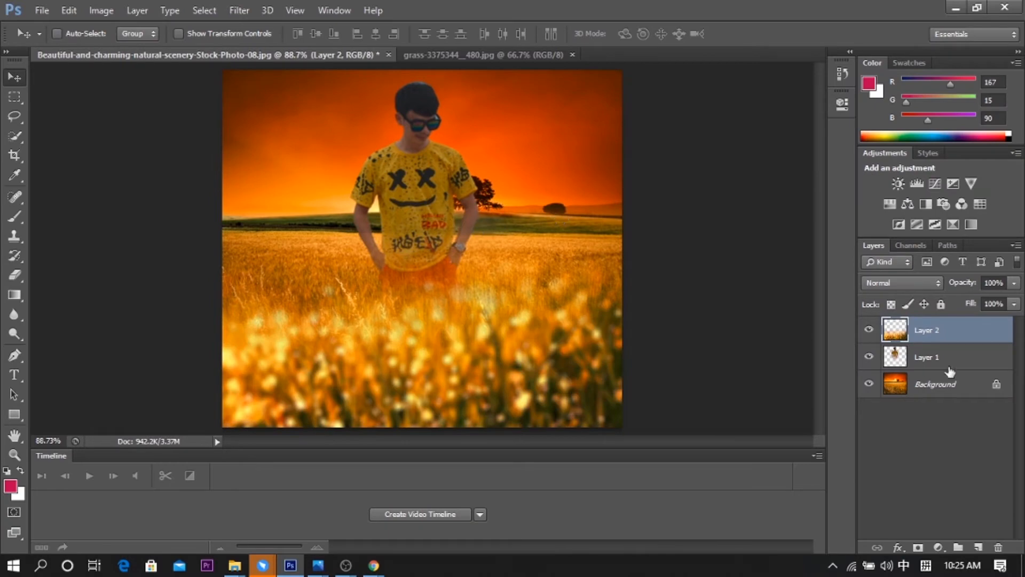
- Enlarge the figure on Layer 1 to about 102% with Free Transform and reposition it slightly lower in the field
{"action": "left_click", "coordinate": [927, 361]}
{"action": "left_click_drag", "start_coordinate": [431, 201], "coordinate": [437, 203]}
{"action": "key", "text": "ctrl+t"}
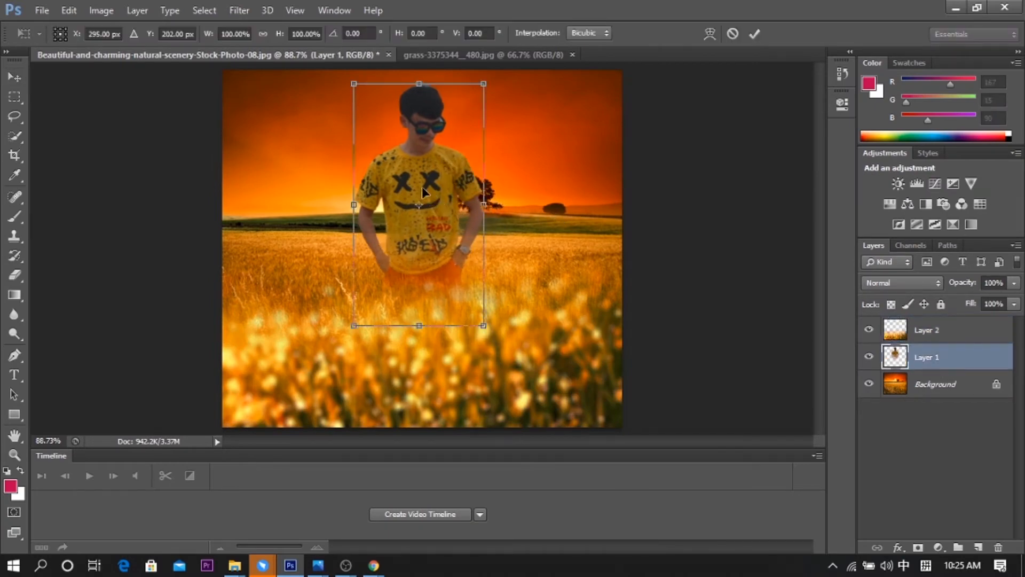
{"action": "left_click_drag", "start_coordinate": [346, 326], "coordinate": [326, 362]}
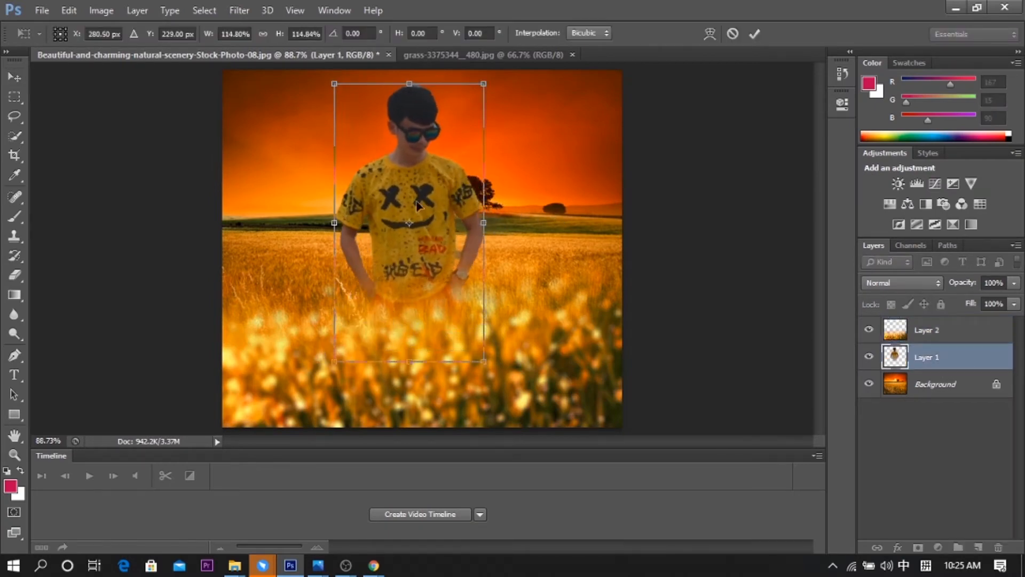
{"action": "mouse_move", "coordinate": [429, 152]}
{"action": "left_mouse_down"}
{"action": "mouse_move", "coordinate": [418, 180]}
{"action": "mouse_move", "coordinate": [431, 143]}
{"action": "left_mouse_up"}
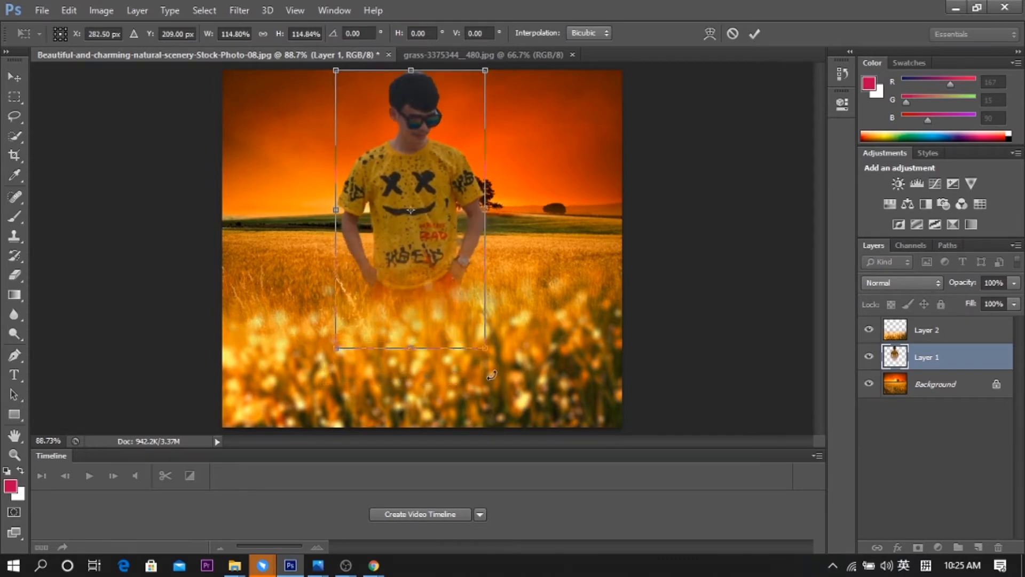
{"action": "left_click_drag", "start_coordinate": [483, 350], "coordinate": [458, 320]}
{"action": "left_click_drag", "start_coordinate": [436, 226], "coordinate": [448, 241]}
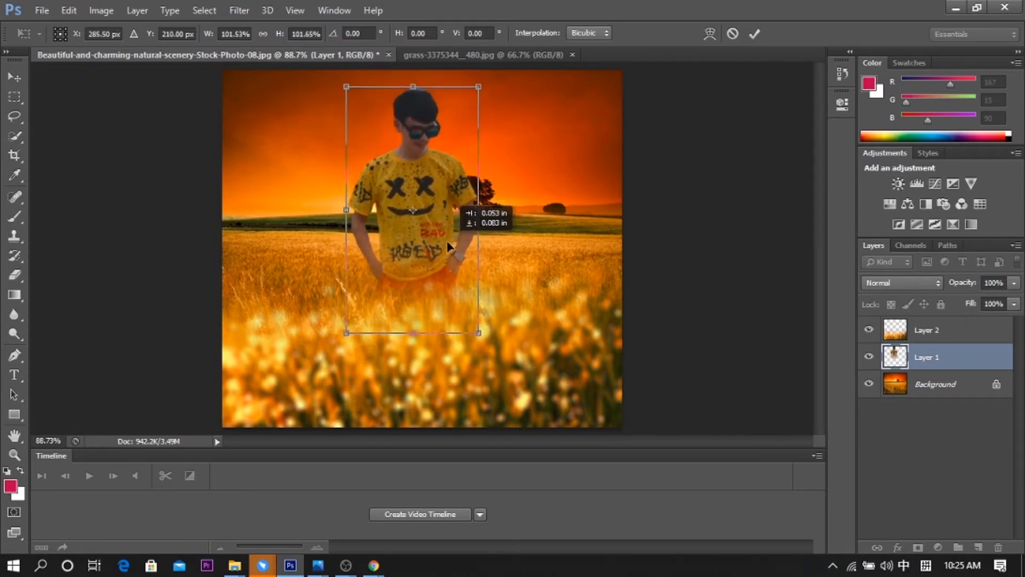
{"action": "left_click", "coordinate": [754, 34]}
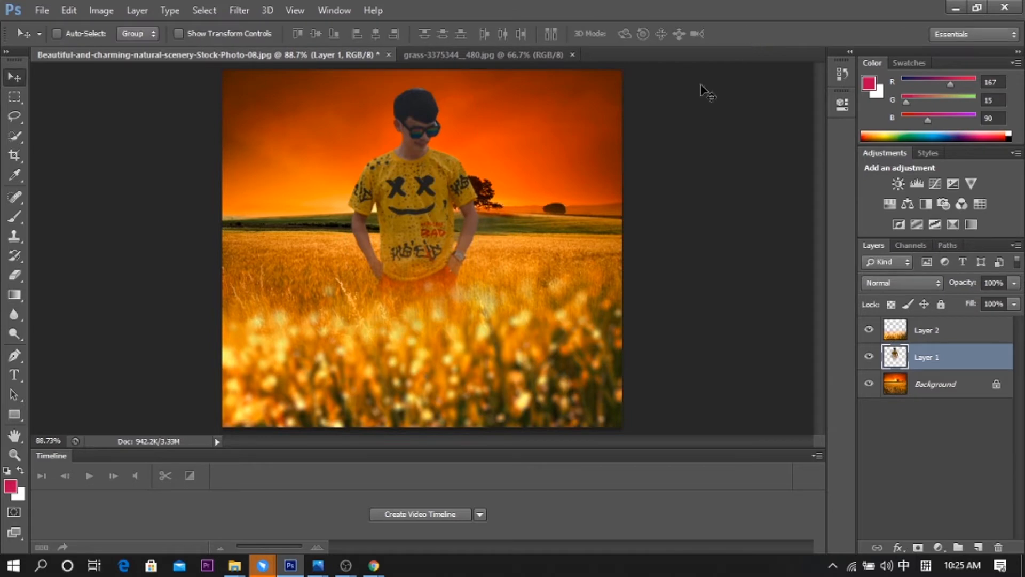
- Crop off the bottom strip of the composite, keeping its full width, and fit the image to the window
{"action": "left_click", "coordinate": [15, 158]}
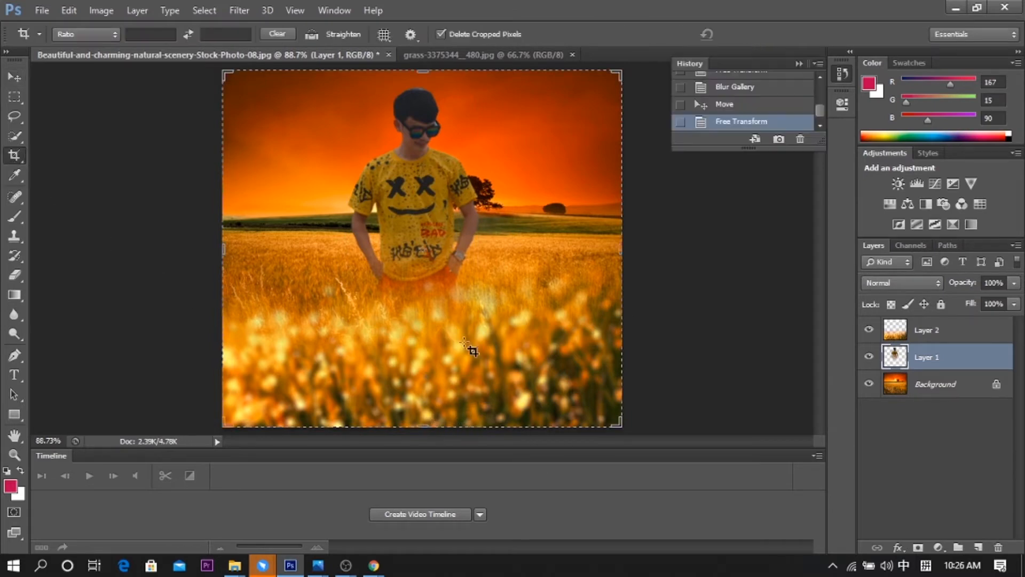
{"action": "left_click_drag", "start_coordinate": [426, 427], "coordinate": [425, 392]}
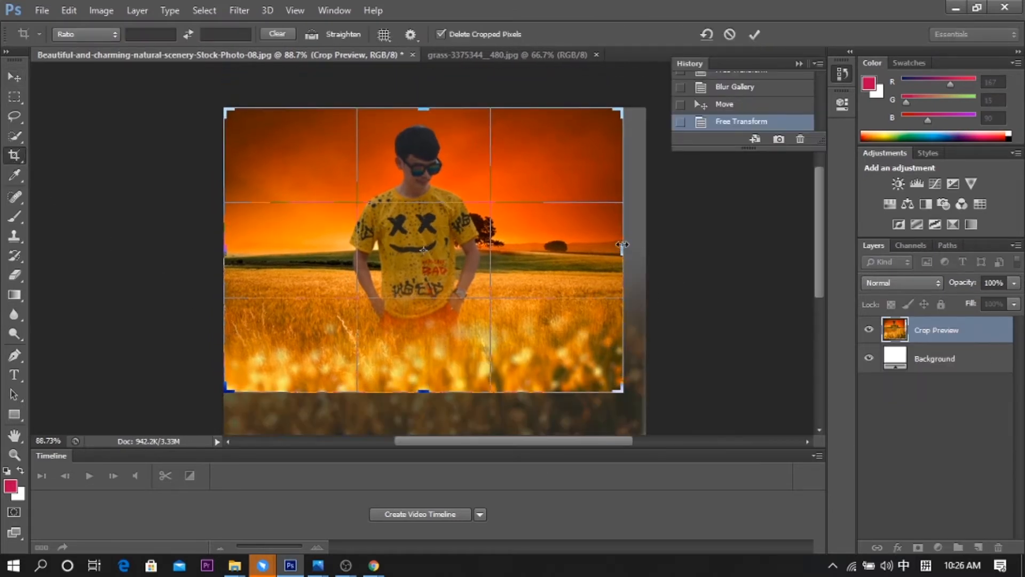
{"action": "left_click_drag", "start_coordinate": [622, 246], "coordinate": [628, 246]}
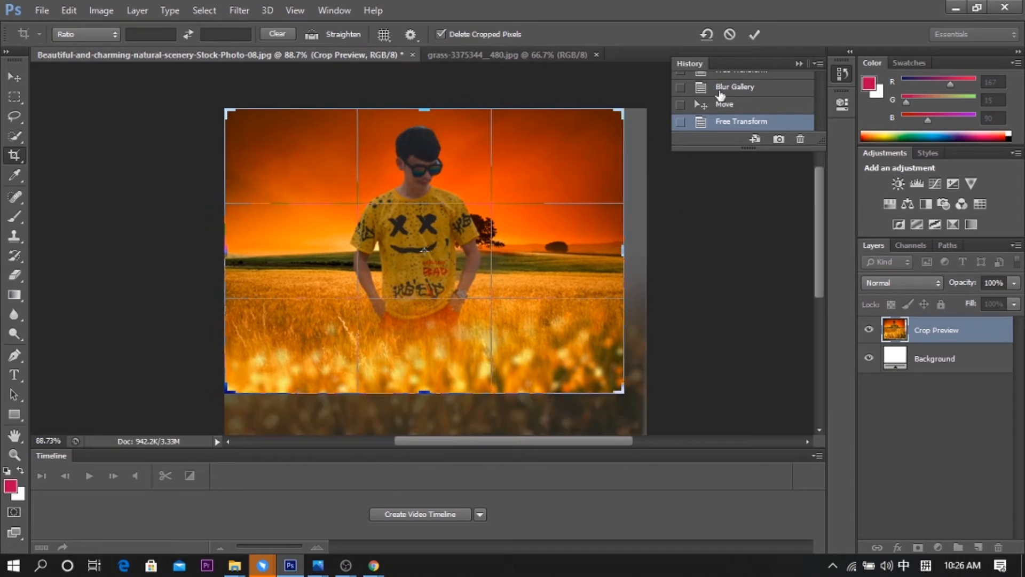
{"action": "left_click", "coordinate": [755, 33]}
{"action": "key", "text": "ctrl+0"}
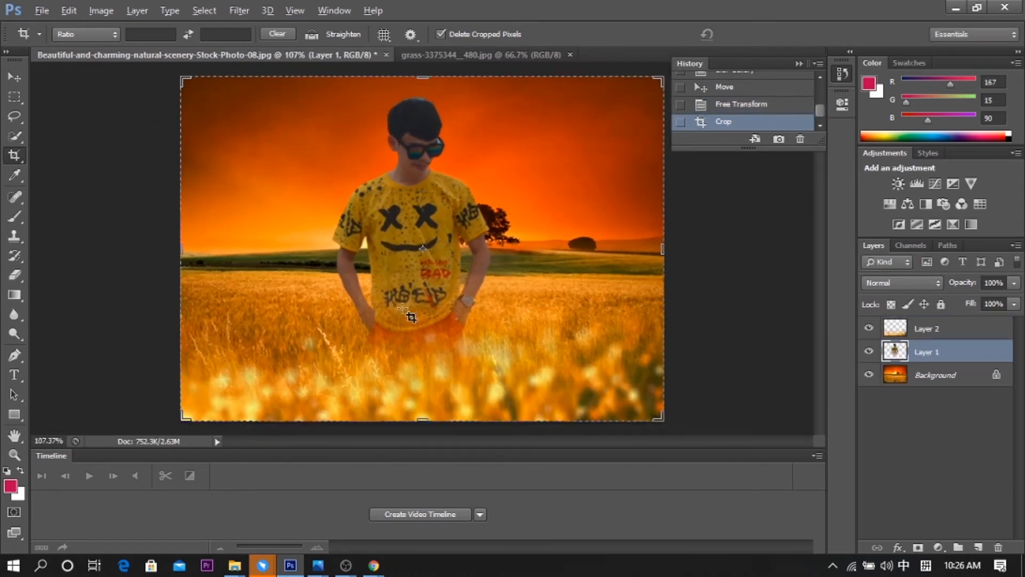
- Add a second copy of the grass picture above Layer 1 and scale it to about 72% by 47%, spanning the image's width
{"action": "key", "text": "v"}
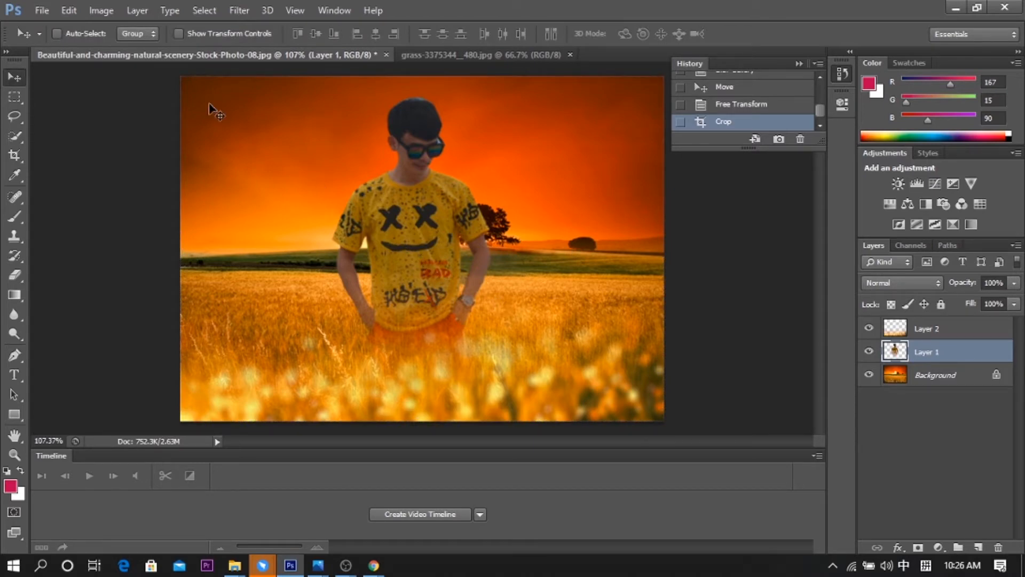
{"action": "left_click", "coordinate": [465, 55]}
{"action": "left_click_drag", "start_coordinate": [464, 179], "coordinate": [312, 151]}
{"action": "key", "text": "ctrl+t"}
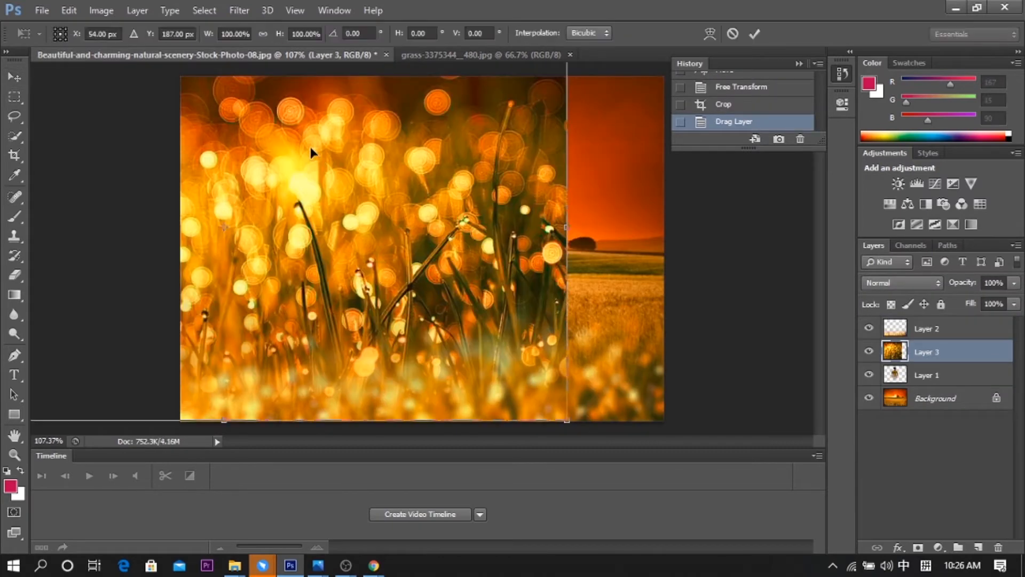
{"action": "left_click_drag", "start_coordinate": [570, 421], "coordinate": [614, 300]}
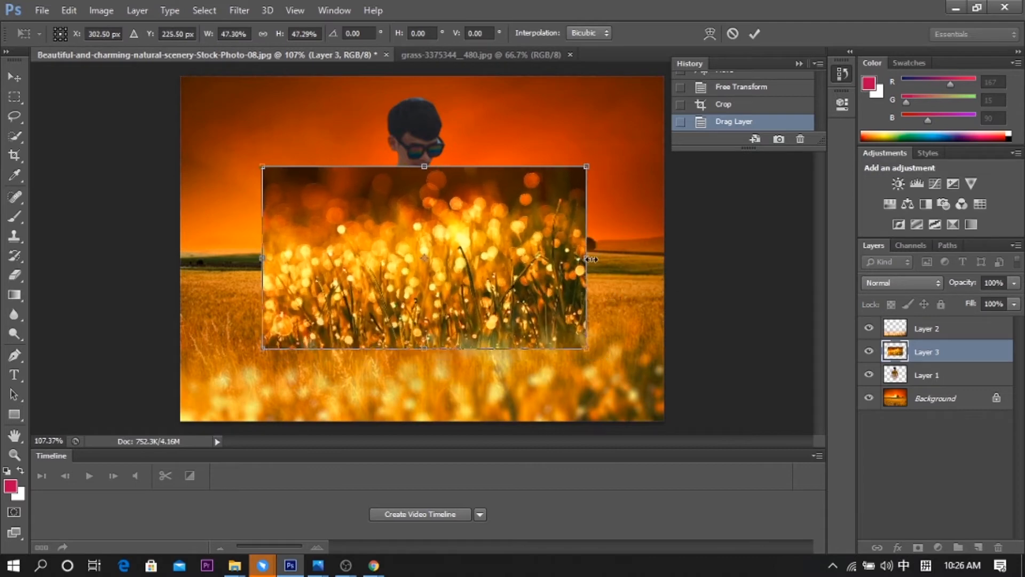
{"action": "left_click_drag", "start_coordinate": [586, 258], "coordinate": [664, 258]}
{"action": "left_click_drag", "start_coordinate": [262, 258], "coordinate": [171, 258]}
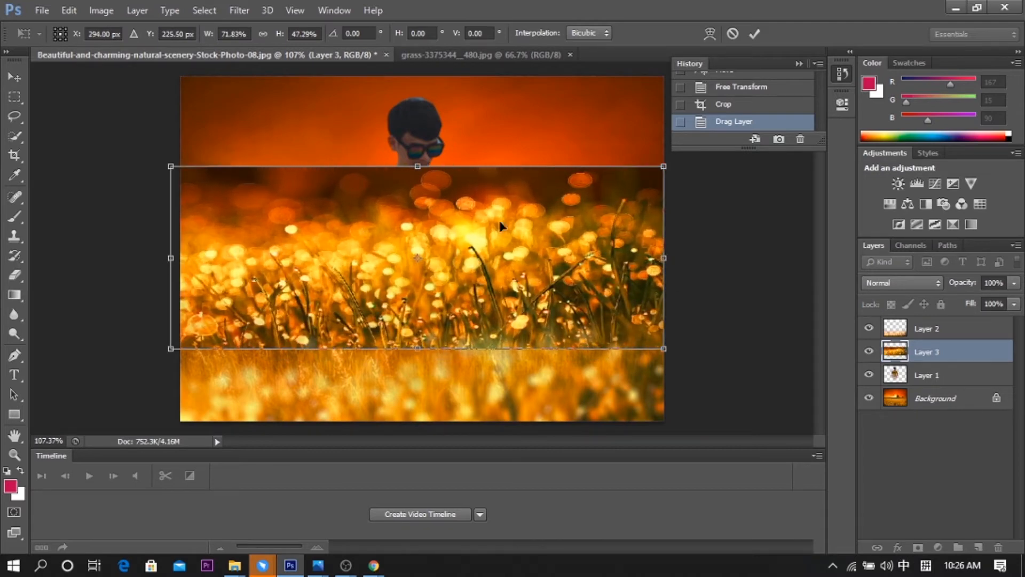
{"action": "left_click", "coordinate": [753, 35]}
- Apply a 500 px Field Blur to the grass on Layer 3
{"action": "left_click", "coordinate": [239, 11]}
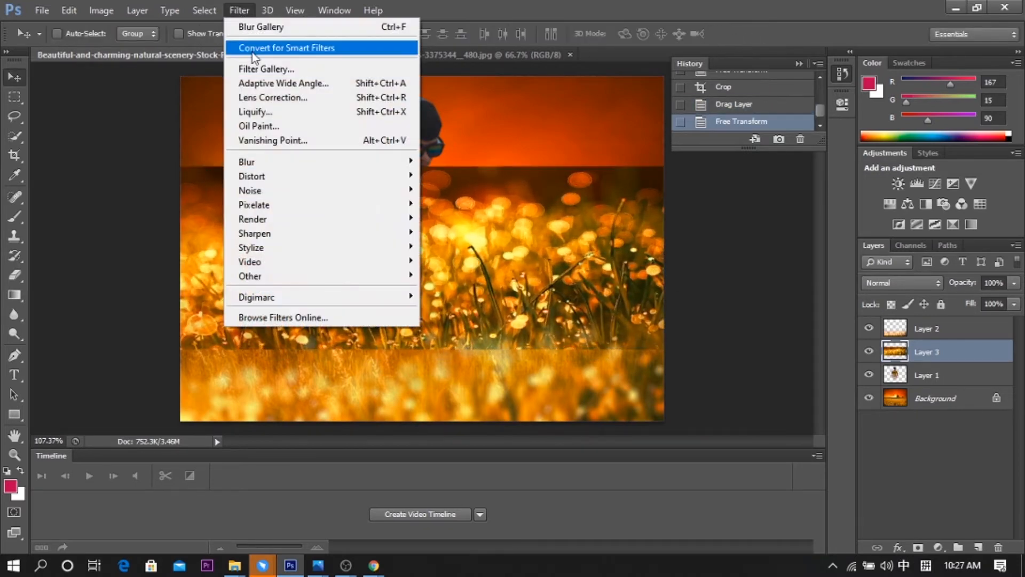
{"action": "mouse_move", "coordinate": [352, 162]}
{"action": "left_click", "coordinate": [443, 161]}
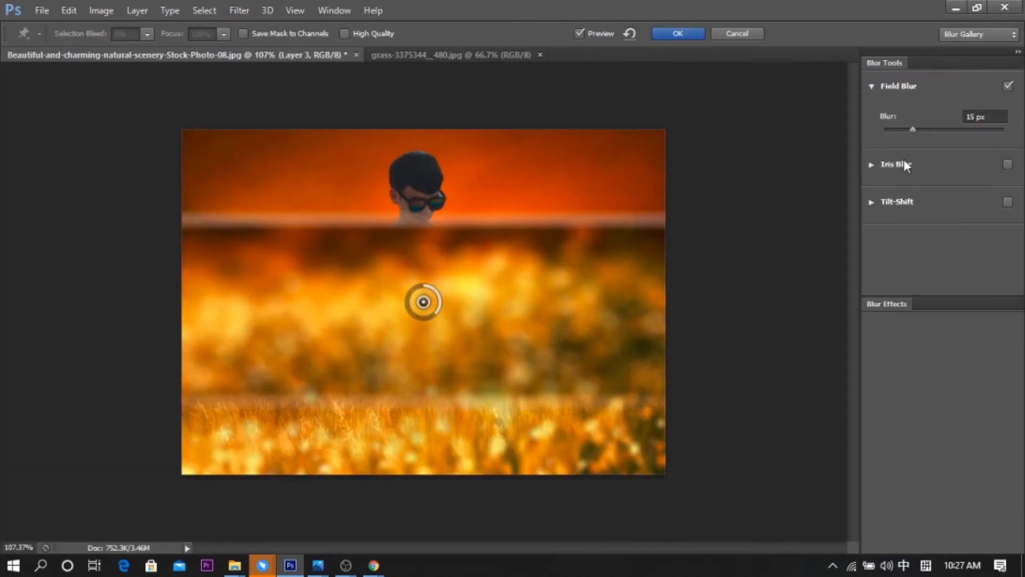
{"action": "left_click_drag", "start_coordinate": [915, 130], "coordinate": [954, 130]}
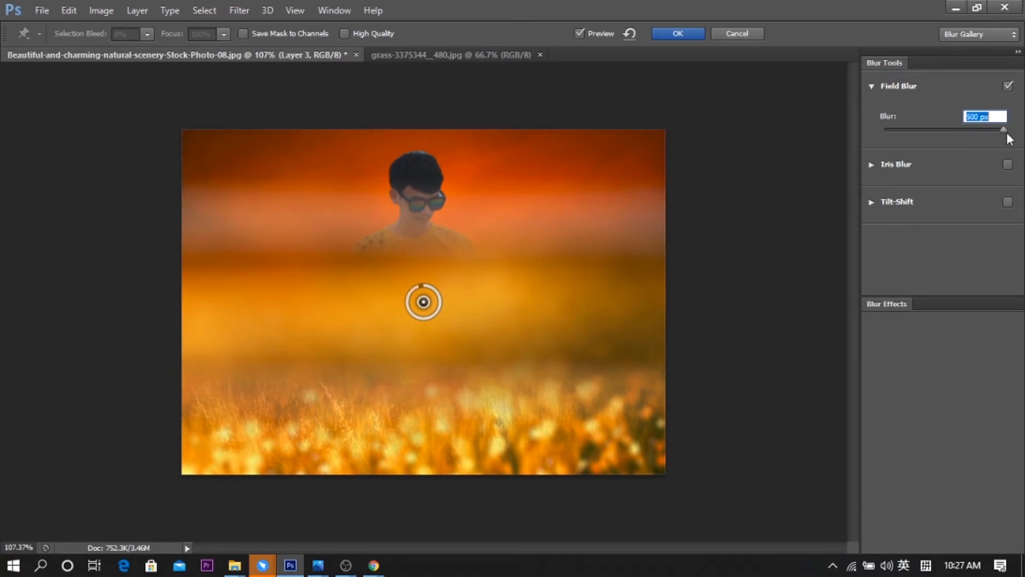
{"action": "left_click", "coordinate": [674, 34]}
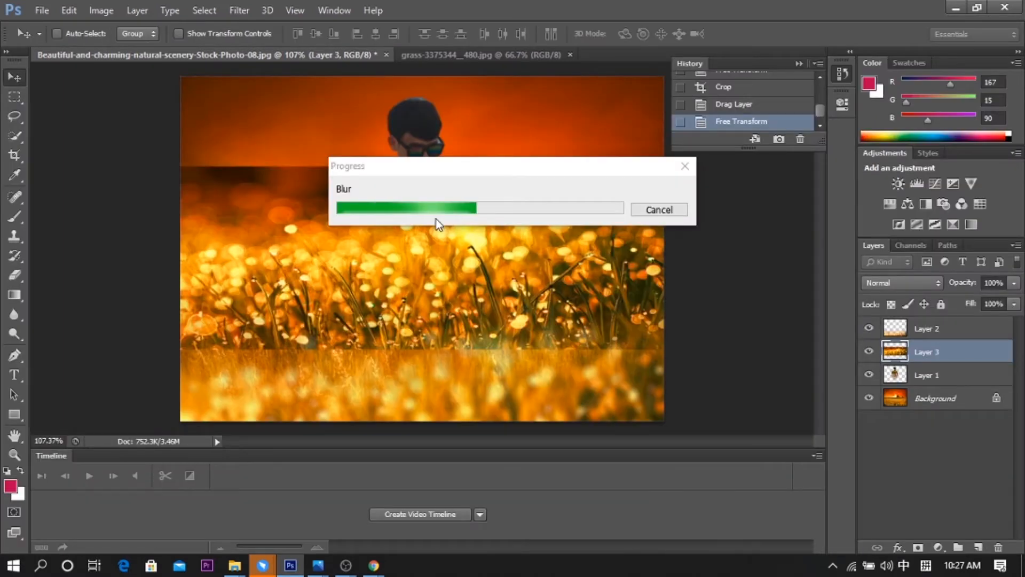
- Place the blurred Layer 3 beneath Layer 1 and shift it slightly up and to the left
{"action": "left_click_drag", "start_coordinate": [973, 351], "coordinate": [976, 385]}
{"action": "left_click_drag", "start_coordinate": [548, 208], "coordinate": [533, 187]}
{"action": "key", "text": "ctrl+t"}
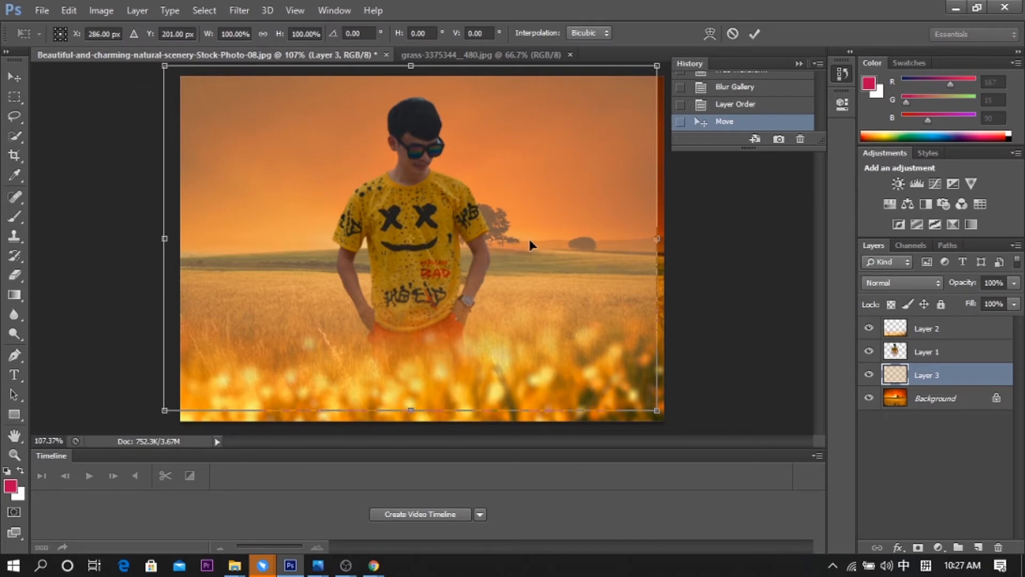
{"action": "scroll", "coordinate": [530, 239], "scroll_direction": "down", "scroll_amount": 5}
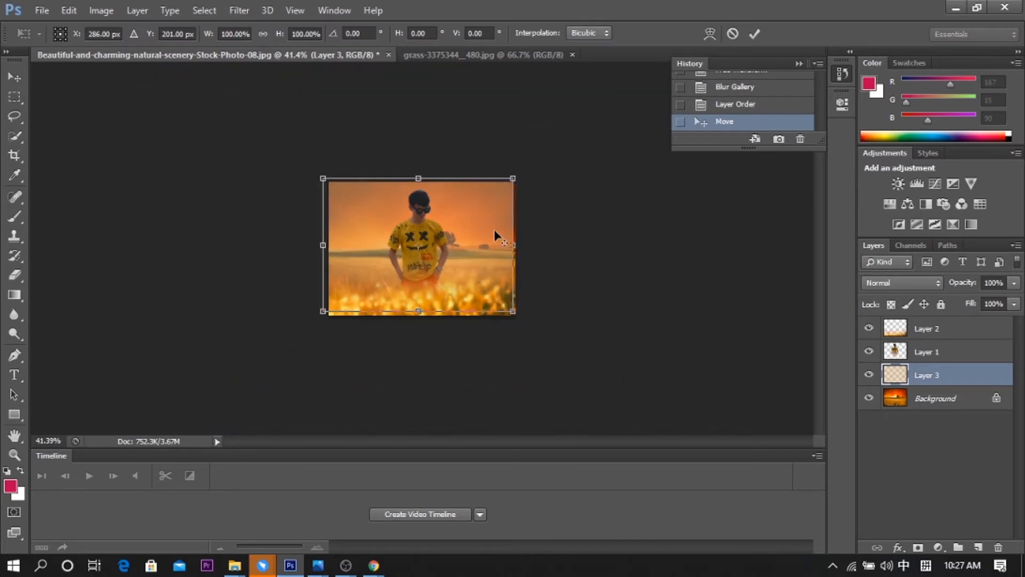
{"action": "left_click", "coordinate": [754, 34]}
- Scale the Layer 3 grass to about 98% width and 100% height so it covers the whole canvas behind the figure
{"action": "left_click_drag", "start_coordinate": [480, 226], "coordinate": [490, 252]}
{"action": "key", "text": "ctrl+t"}
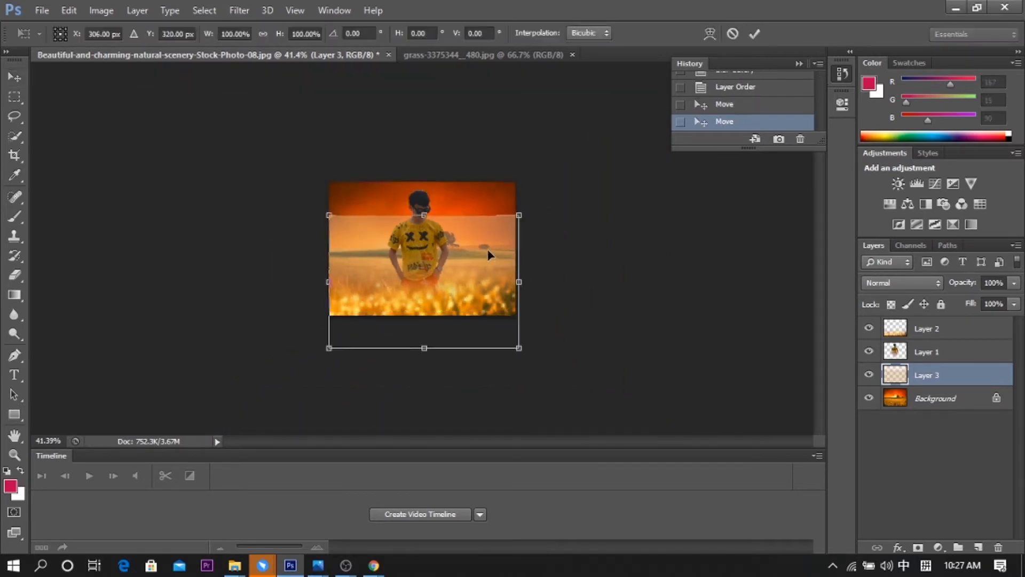
{"action": "left_click_drag", "start_coordinate": [516, 219], "coordinate": [484, 211]}
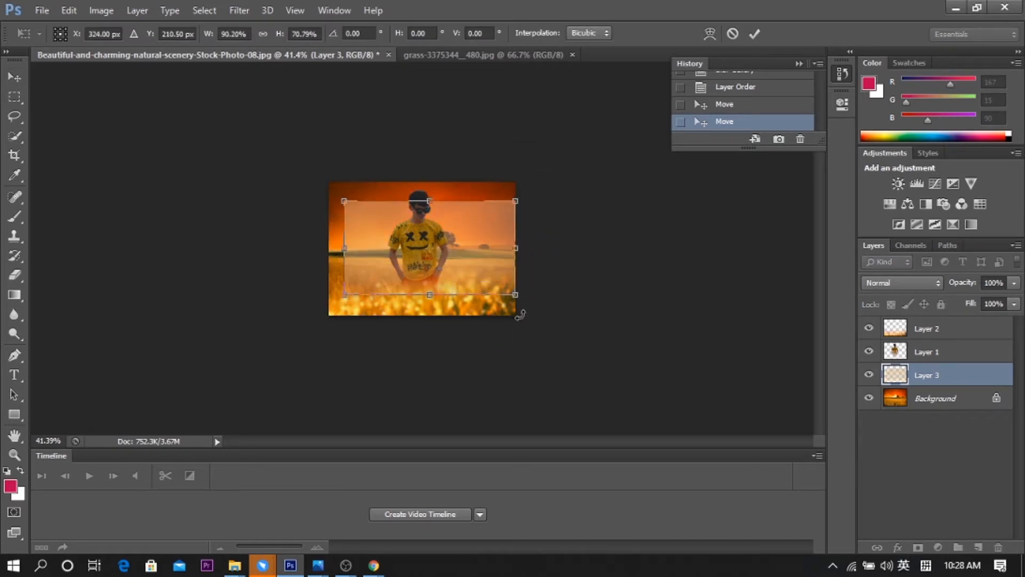
{"action": "left_click_drag", "start_coordinate": [516, 295], "coordinate": [515, 269]}
{"action": "left_click_drag", "start_coordinate": [469, 238], "coordinate": [454, 290]}
{"action": "left_click_drag", "start_coordinate": [500, 247], "coordinate": [517, 246]}
{"action": "scroll", "coordinate": [480, 268], "scroll_direction": "up", "scroll_amount": 7}
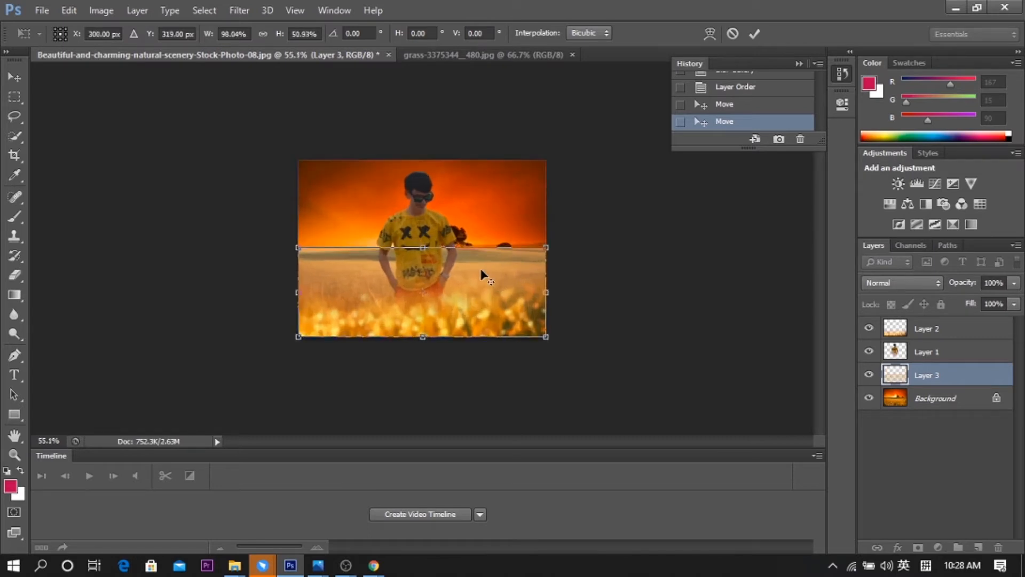
{"action": "left_click_drag", "start_coordinate": [422, 243], "coordinate": [420, 126]}
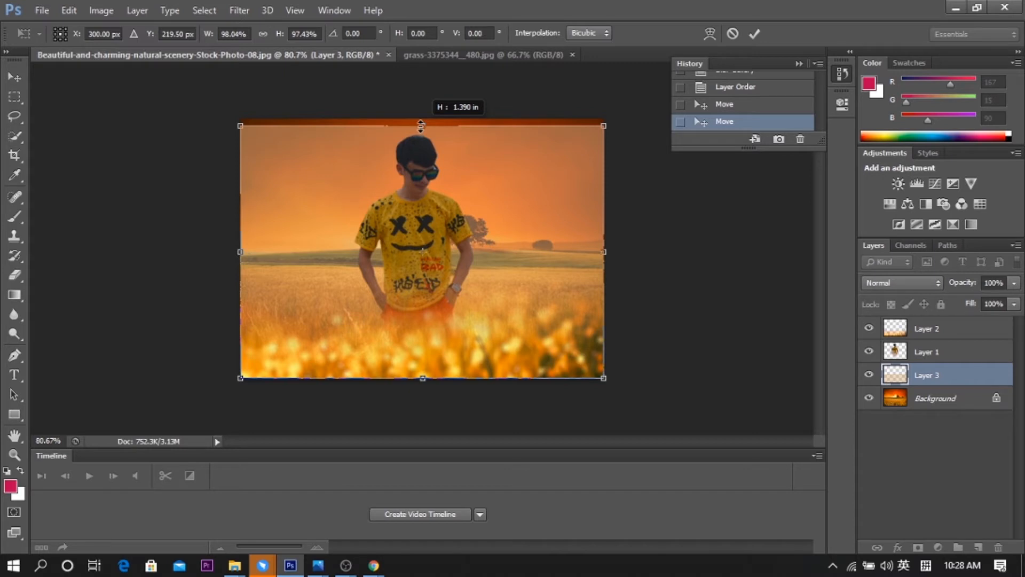
{"action": "left_click_drag", "start_coordinate": [426, 123], "coordinate": [427, 117]}
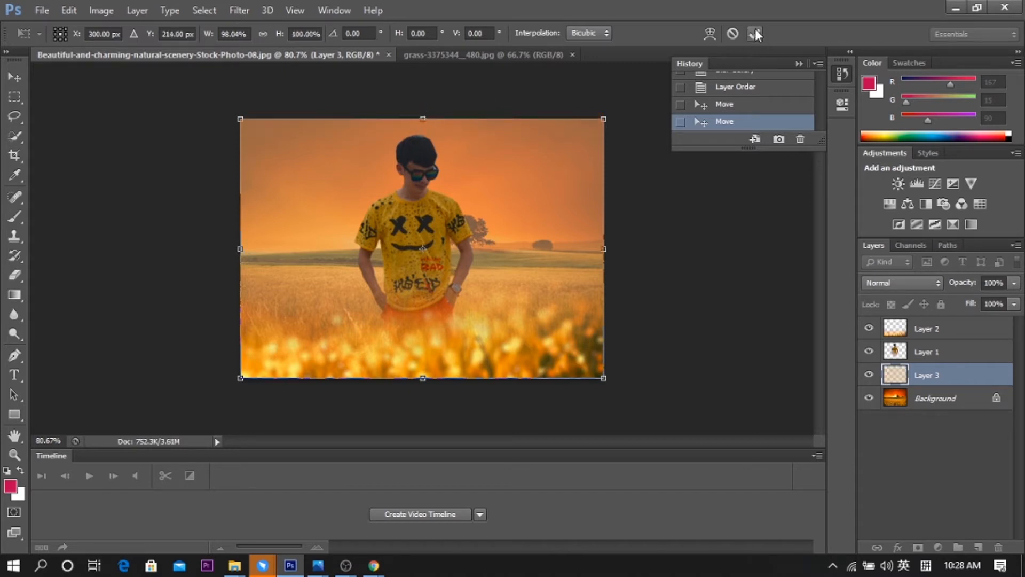
{"action": "left_click", "coordinate": [756, 33]}
{"action": "scroll", "coordinate": [491, 294], "scroll_direction": "up", "scroll_amount": 1}
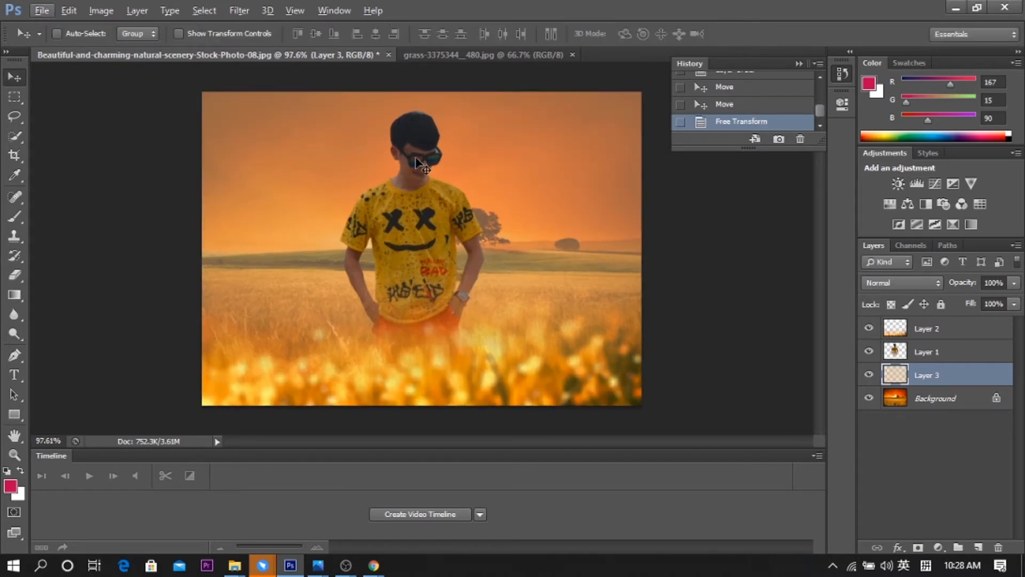
- Erase the sky area of Layer 3 around the figure with a soft 300 px Eraser, keeping the field below the horizon
{"action": "left_click", "coordinate": [14, 274]}
{"action": "mouse_move", "coordinate": [618, 68]}
{"action": "left_mouse_down"}
{"action": "mouse_move", "coordinate": [585, 79]}
{"action": "mouse_move", "coordinate": [362, 83]}
{"action": "mouse_move", "coordinate": [249, 64]}
{"action": "left_mouse_up"}
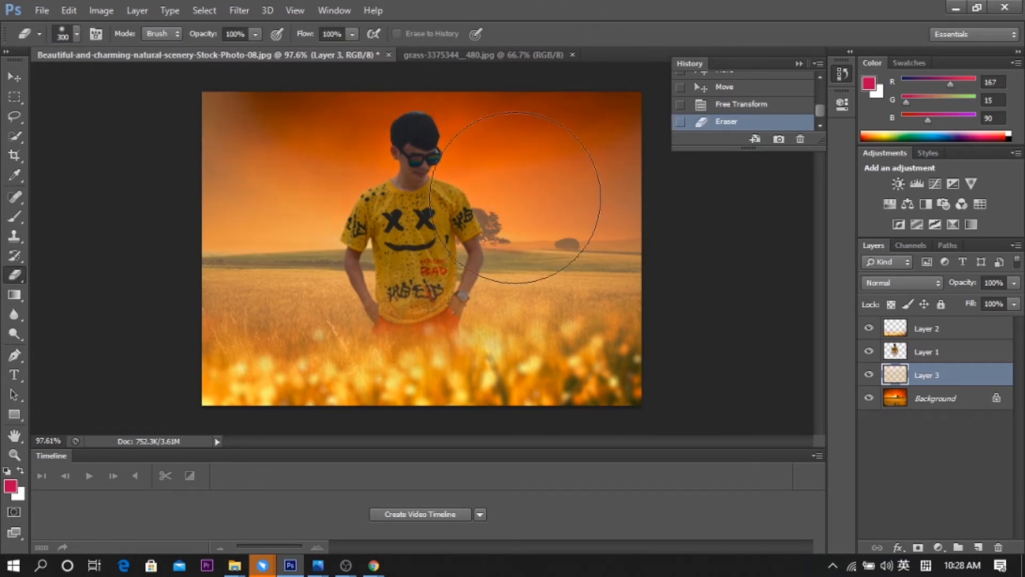
{"action": "left_click_drag", "start_coordinate": [431, 222], "coordinate": [395, 214]}
{"action": "left_click", "coordinate": [413, 276]}
{"action": "left_click", "coordinate": [315, 206]}
{"action": "left_click_drag", "start_coordinate": [449, 174], "coordinate": [579, 131]}
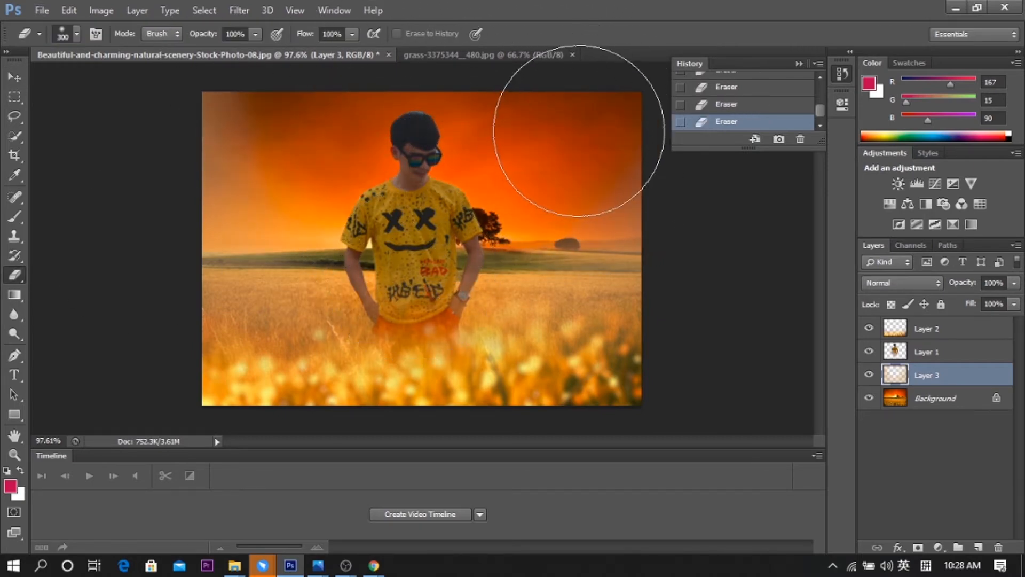
{"action": "left_click_drag", "start_coordinate": [297, 103], "coordinate": [286, 126]}
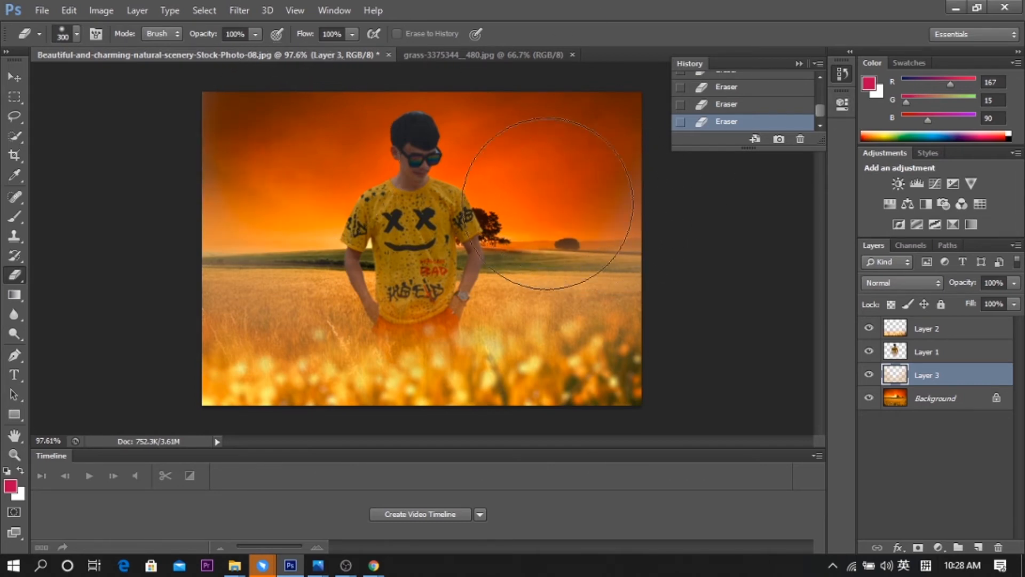
{"action": "left_click", "coordinate": [14, 78]}
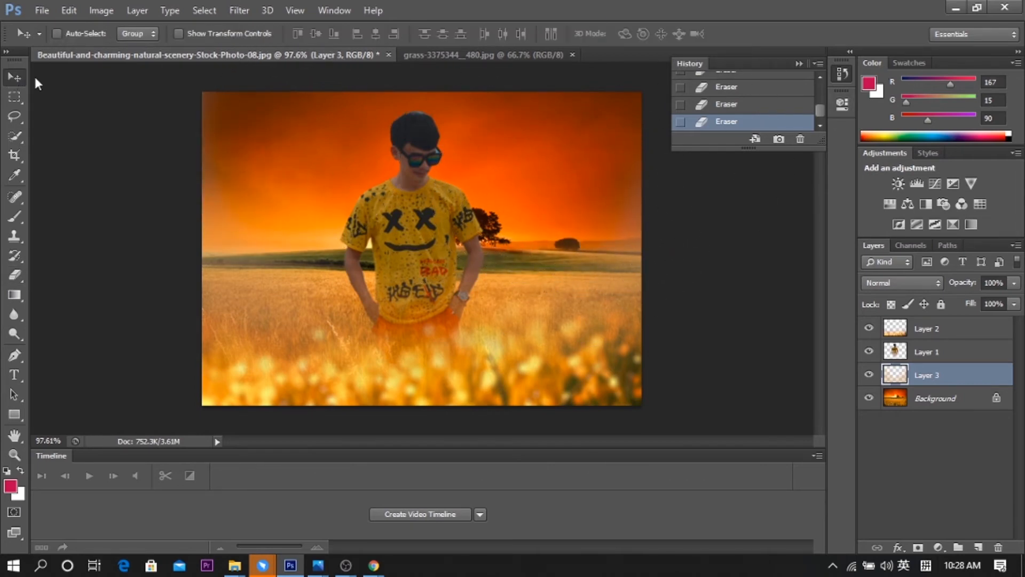
{"action": "scroll", "coordinate": [638, 269], "scroll_direction": "down", "scroll_amount": 2}
{"action": "scroll", "coordinate": [639, 269], "scroll_direction": "up", "scroll_amount": 2}
- Add a Brightness/Contrast adjustment layer directly above Layer 3 with brightness 125 and contrast -42
{"action": "left_click", "coordinate": [939, 547]}
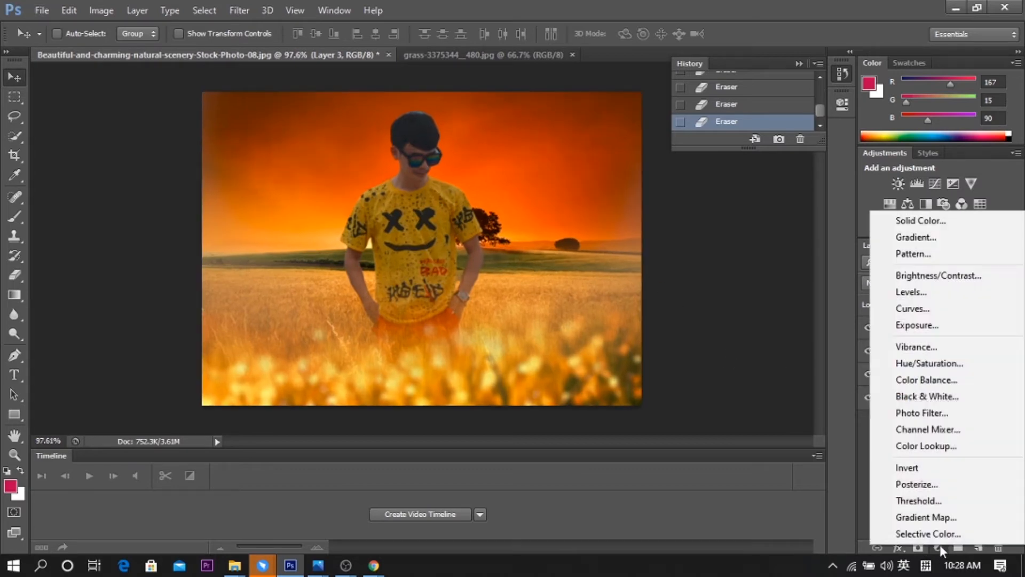
{"action": "left_click", "coordinate": [959, 277]}
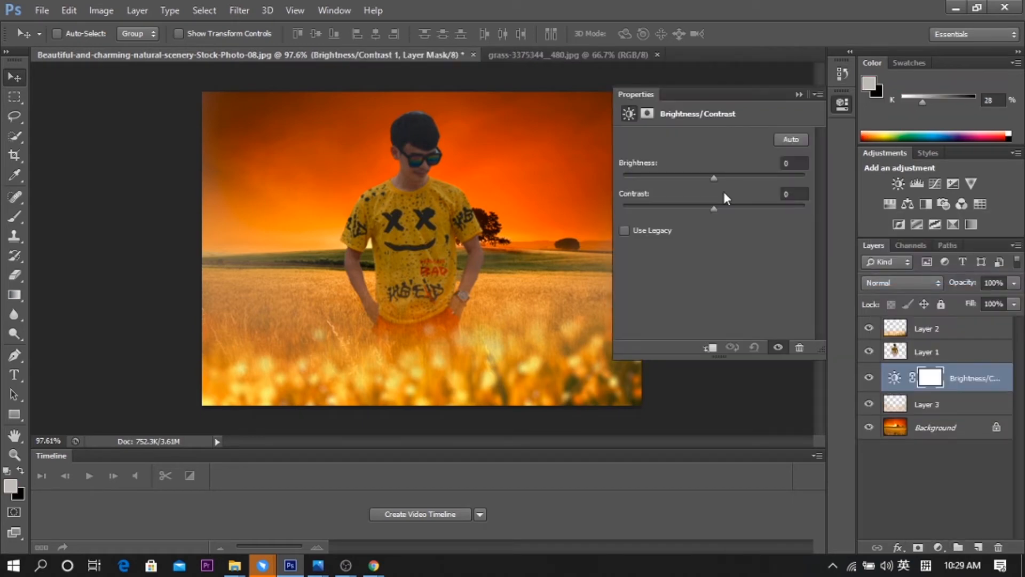
{"action": "left_click_drag", "start_coordinate": [714, 178], "coordinate": [809, 162]}
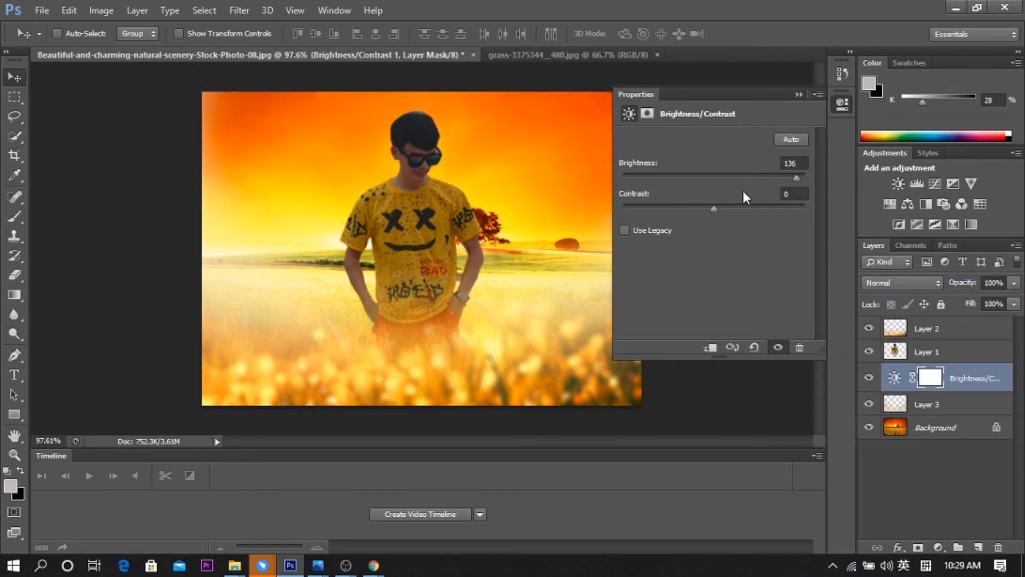
{"action": "left_click_drag", "start_coordinate": [708, 216], "coordinate": [657, 229]}
{"action": "left_click_drag", "start_coordinate": [796, 178], "coordinate": [790, 178]}
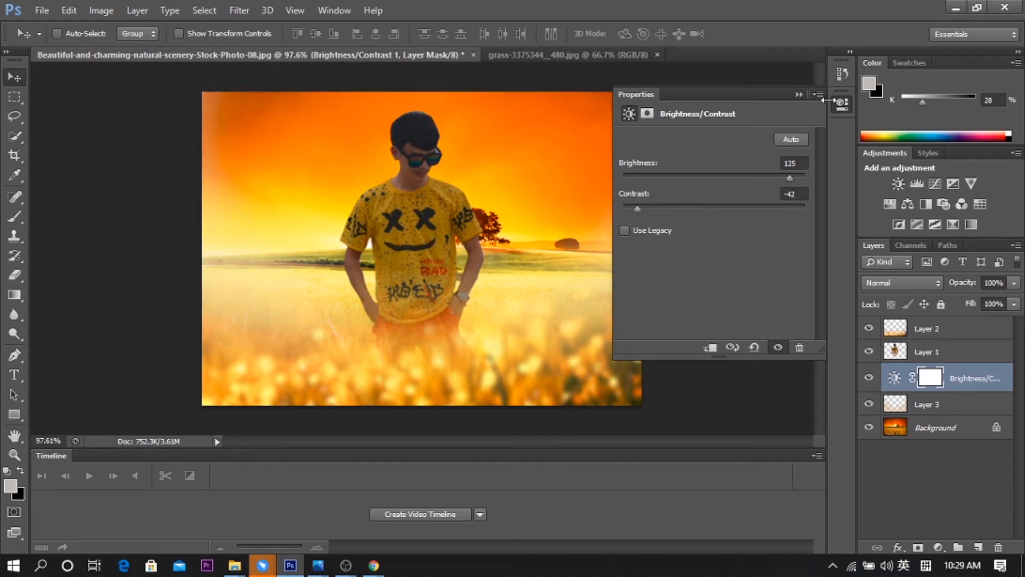
{"action": "left_click", "coordinate": [841, 76]}
- Add a second Brightness/Contrast adjustment layer above Layer 2 with brightness 0 and contrast 20
{"action": "left_click", "coordinate": [950, 328]}
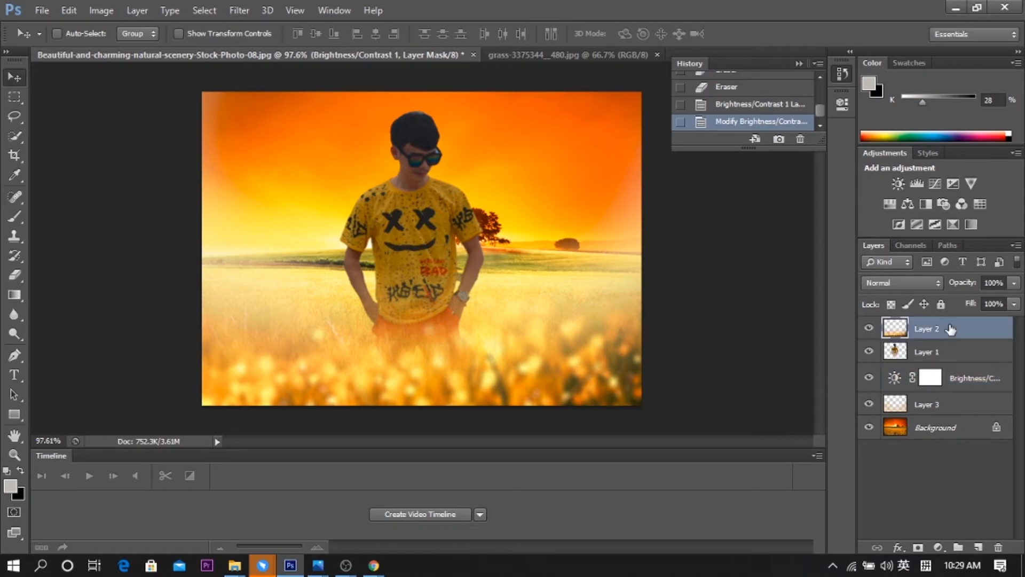
{"action": "double_click", "coordinate": [950, 331]}
{"action": "left_click", "coordinate": [840, 75]}
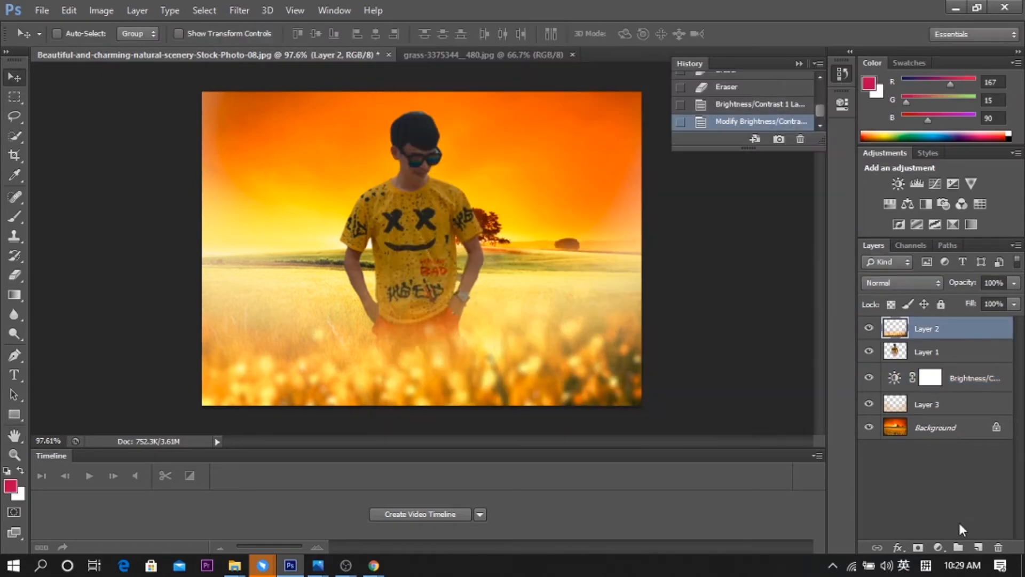
{"action": "left_click", "coordinate": [939, 548]}
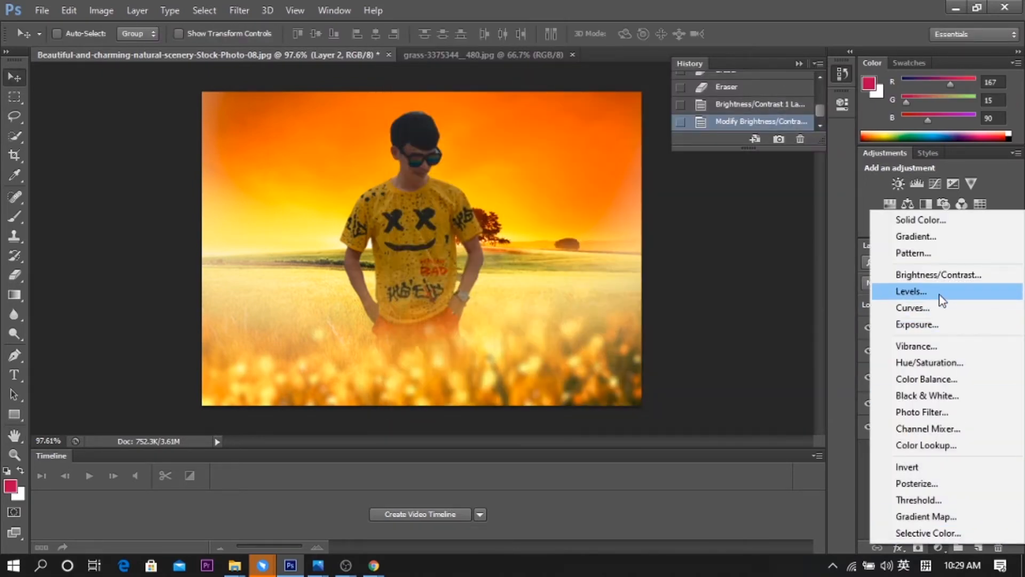
{"action": "left_click", "coordinate": [939, 275]}
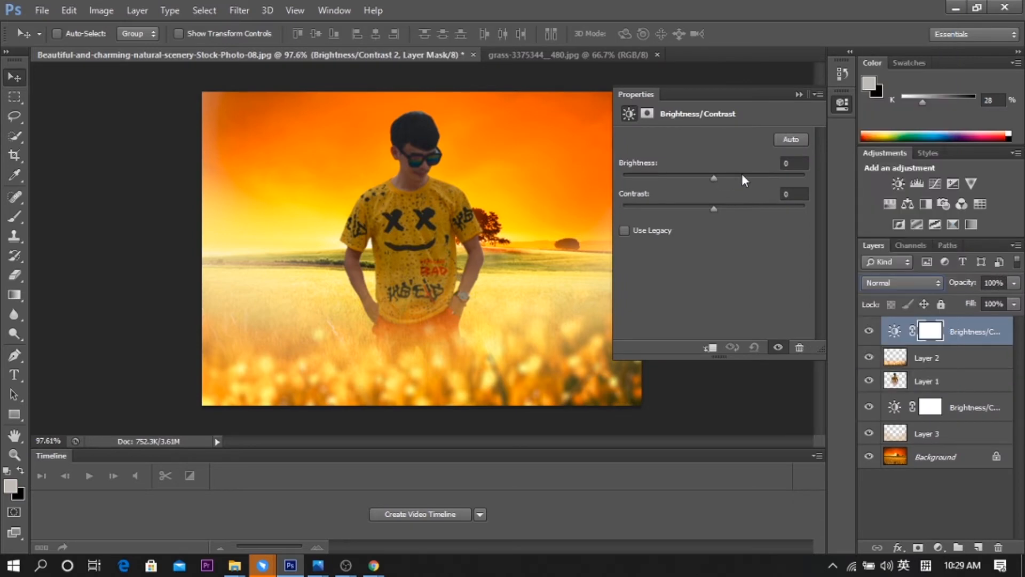
{"action": "left_click_drag", "start_coordinate": [742, 175], "coordinate": [713, 177]}
{"action": "left_click", "coordinate": [710, 209]}
{"action": "left_click_drag", "start_coordinate": [688, 214], "coordinate": [732, 210]}
- Add a Levels adjustment layer on top with input black 14, midtones 1.15 and output white 233
{"action": "left_click", "coordinate": [939, 547]}
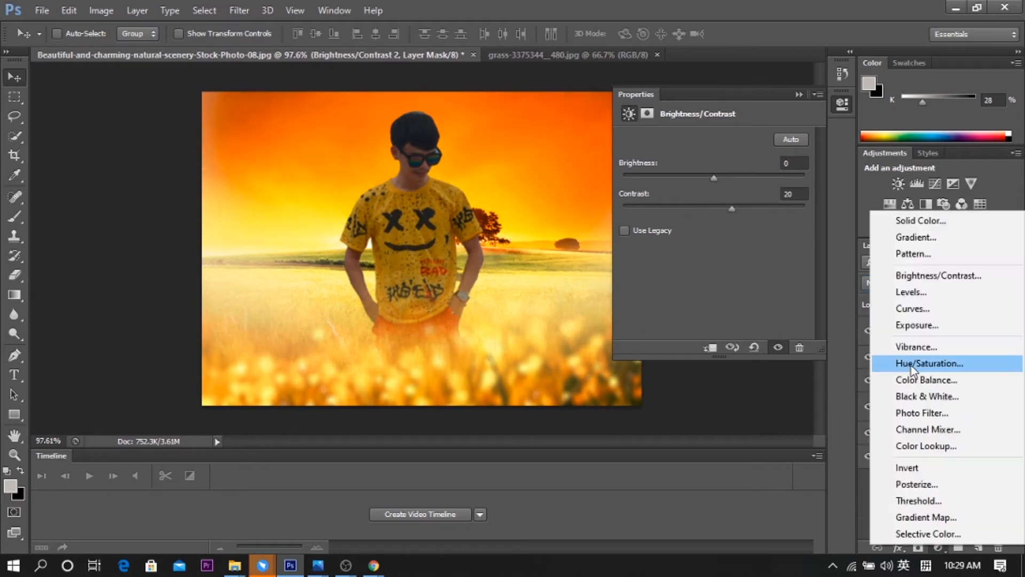
{"action": "left_click", "coordinate": [912, 292]}
{"action": "left_click_drag", "start_coordinate": [643, 248], "coordinate": [649, 239]}
{"action": "mouse_move", "coordinate": [731, 245]}
{"action": "left_mouse_down"}
{"action": "mouse_move", "coordinate": [716, 248]}
{"action": "mouse_move", "coordinate": [732, 245]}
{"action": "mouse_move", "coordinate": [722, 257]}
{"action": "left_mouse_up"}
{"action": "mouse_move", "coordinate": [806, 249]}
{"action": "left_mouse_down"}
{"action": "mouse_move", "coordinate": [790, 248]}
{"action": "mouse_move", "coordinate": [806, 249]}
{"action": "left_mouse_up"}
{"action": "left_click_drag", "start_coordinate": [642, 293], "coordinate": [631, 289]}
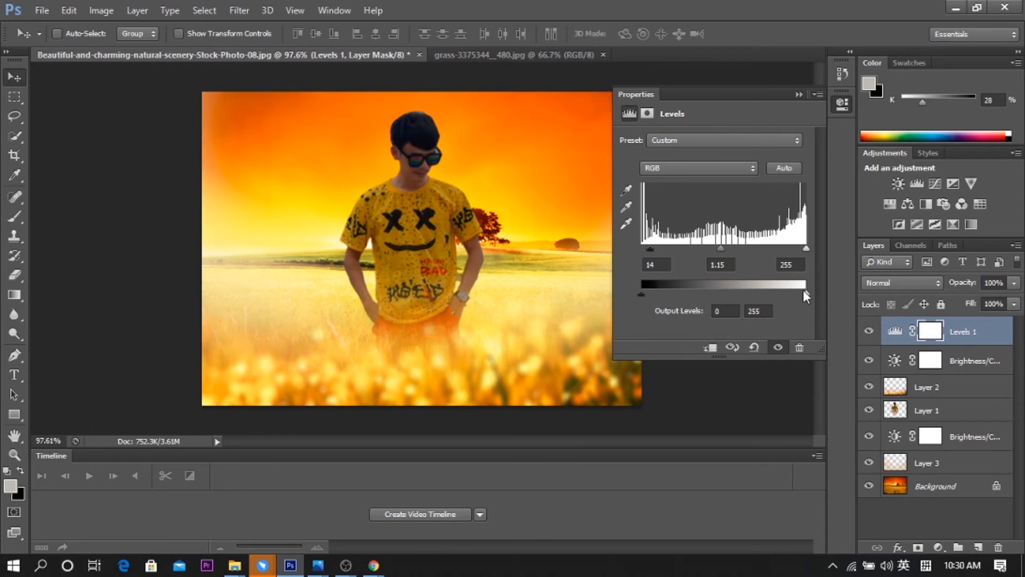
{"action": "mouse_move", "coordinate": [803, 290]}
{"action": "left_mouse_down"}
{"action": "mouse_move", "coordinate": [773, 298]}
{"action": "mouse_move", "coordinate": [793, 294]}
{"action": "left_mouse_up"}
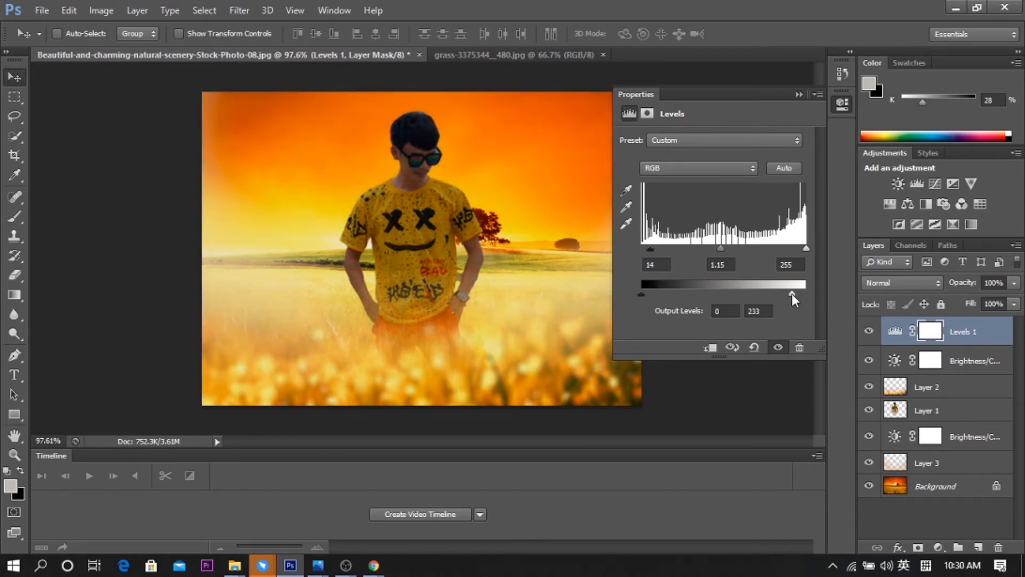
- Add a second Levels layer at default values, and a Curves layer with lifted midtones and the black and white points pulled slightly inward
{"action": "left_click", "coordinate": [939, 546]}
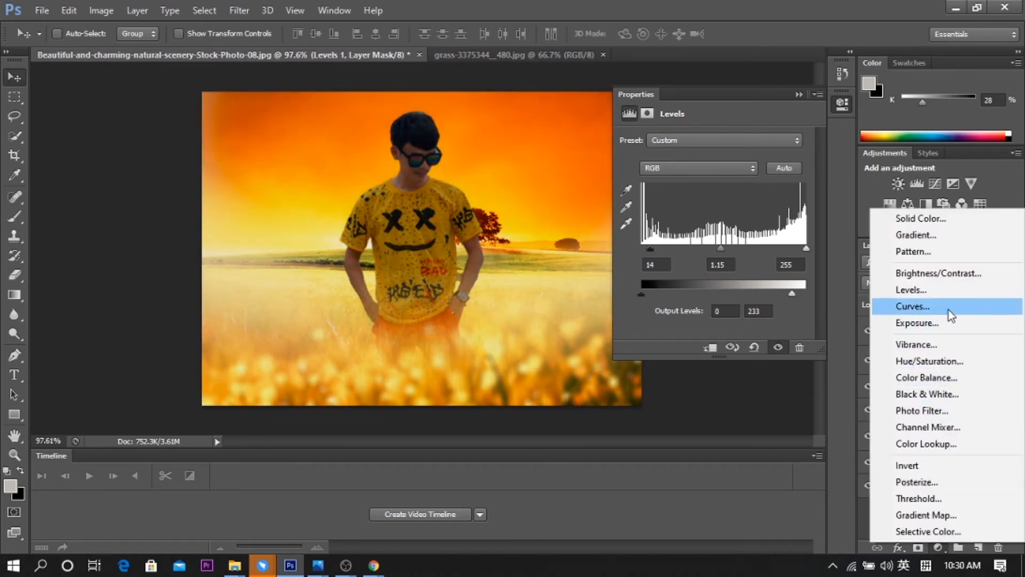
{"action": "left_click", "coordinate": [941, 287]}
{"action": "left_click", "coordinate": [938, 546]}
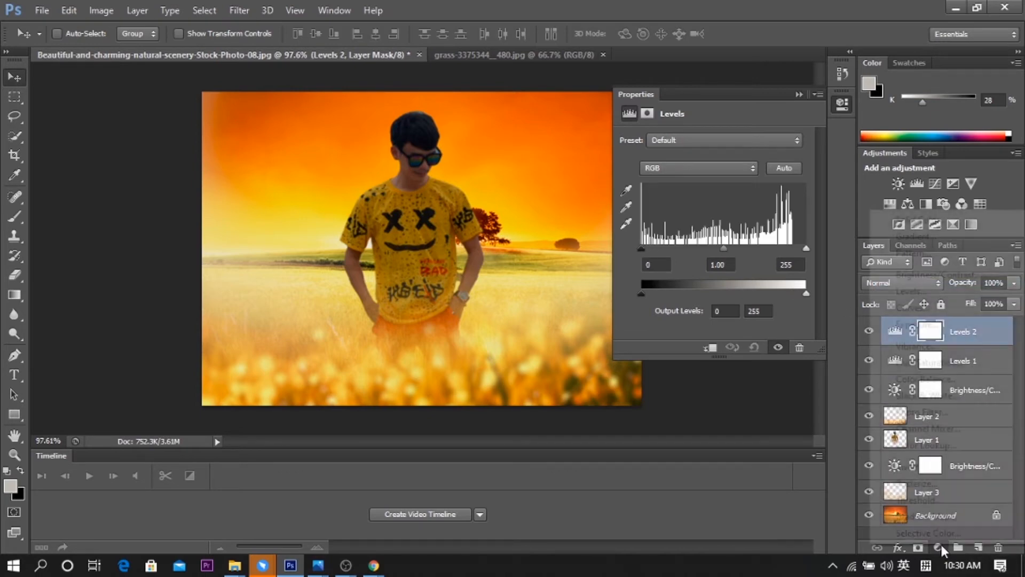
{"action": "left_click", "coordinate": [954, 309]}
{"action": "left_click_drag", "start_coordinate": [714, 258], "coordinate": [708, 255]}
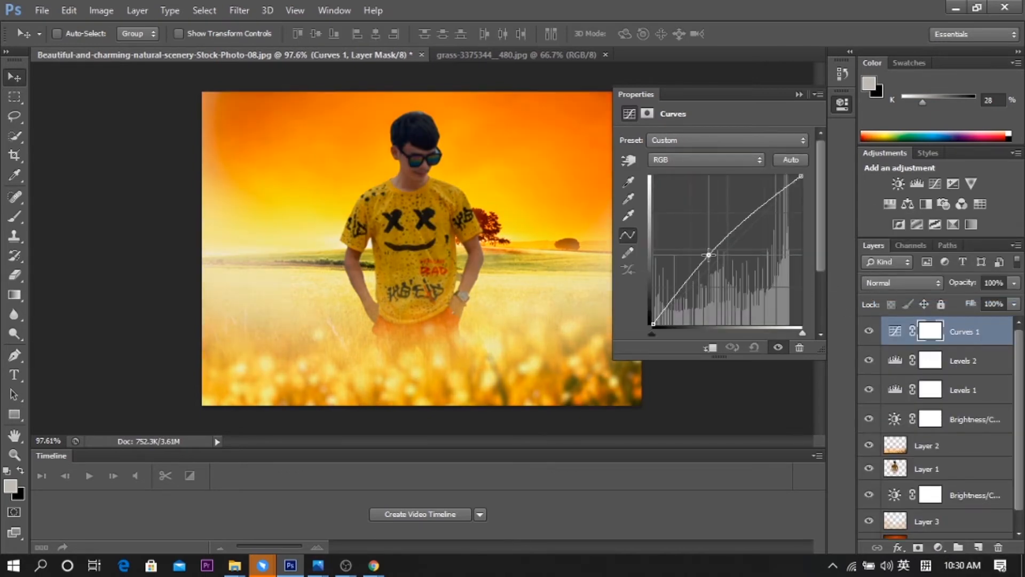
{"action": "left_click_drag", "start_coordinate": [652, 332], "coordinate": [665, 329]}
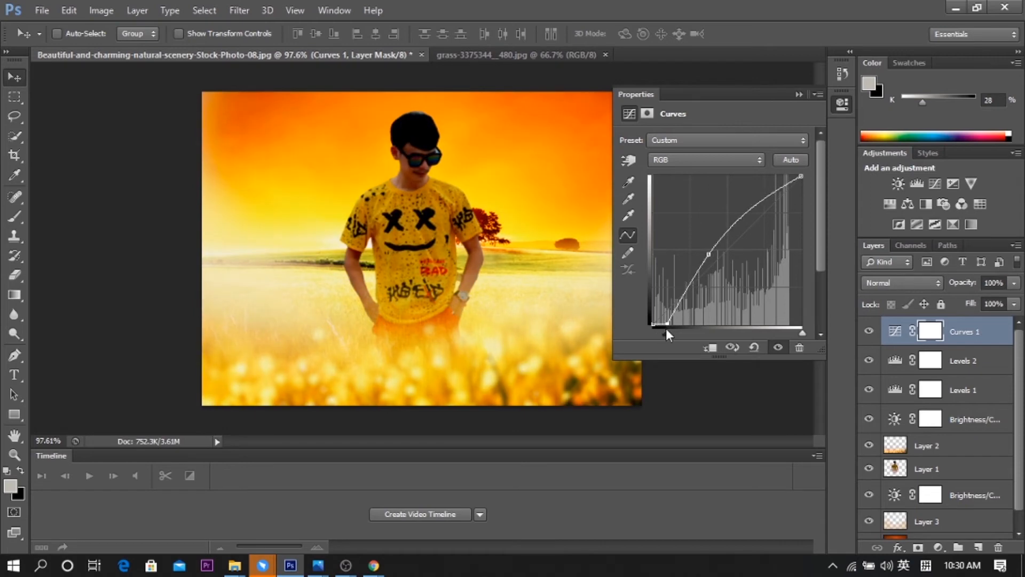
{"action": "left_click_drag", "start_coordinate": [802, 332], "coordinate": [796, 331]}
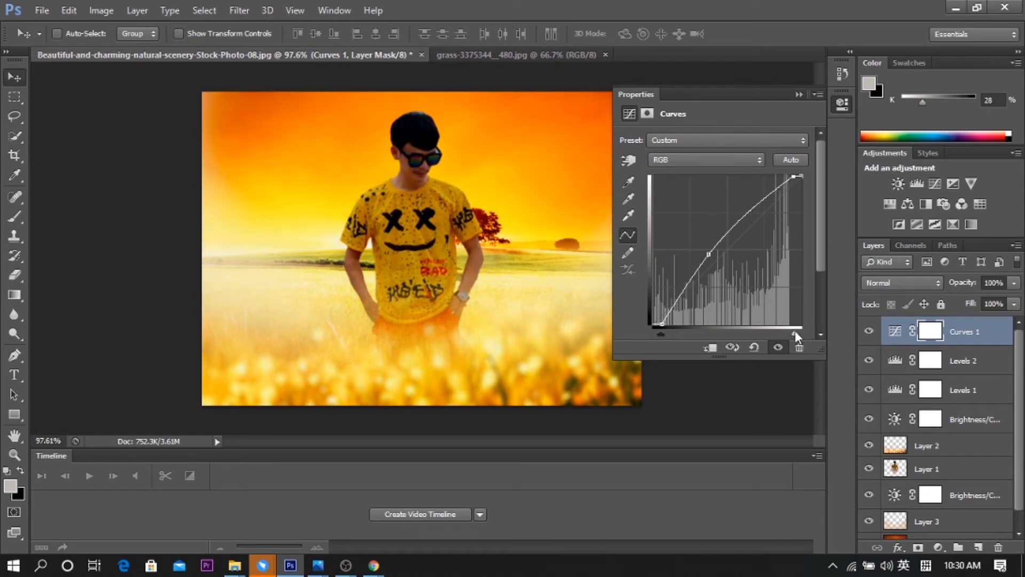
- Add an Exposure adjustment layer with exposure +0.06, offset +0.0083 and gamma correction 1.00
{"action": "left_click", "coordinate": [939, 547]}
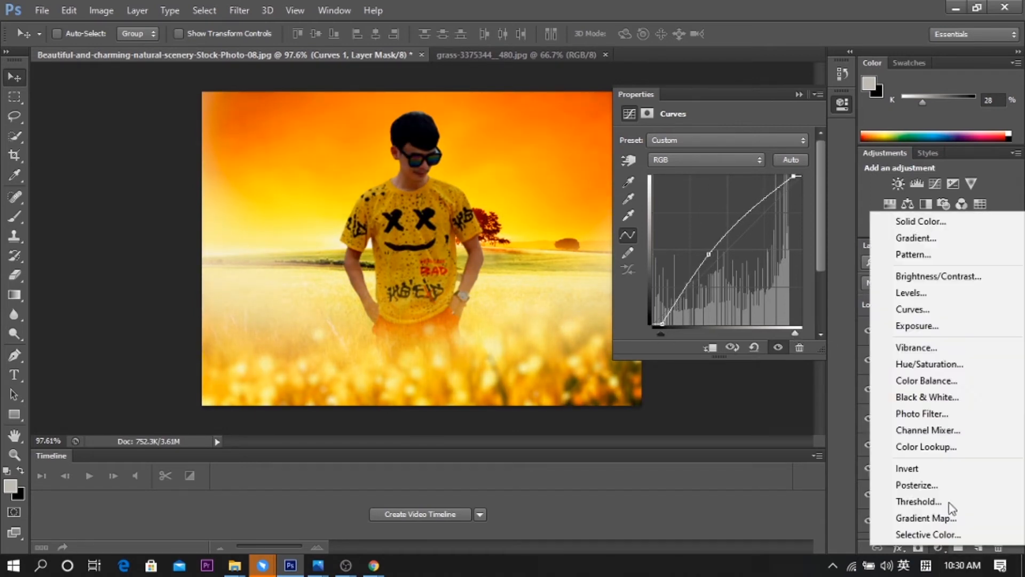
{"action": "left_click", "coordinate": [963, 328]}
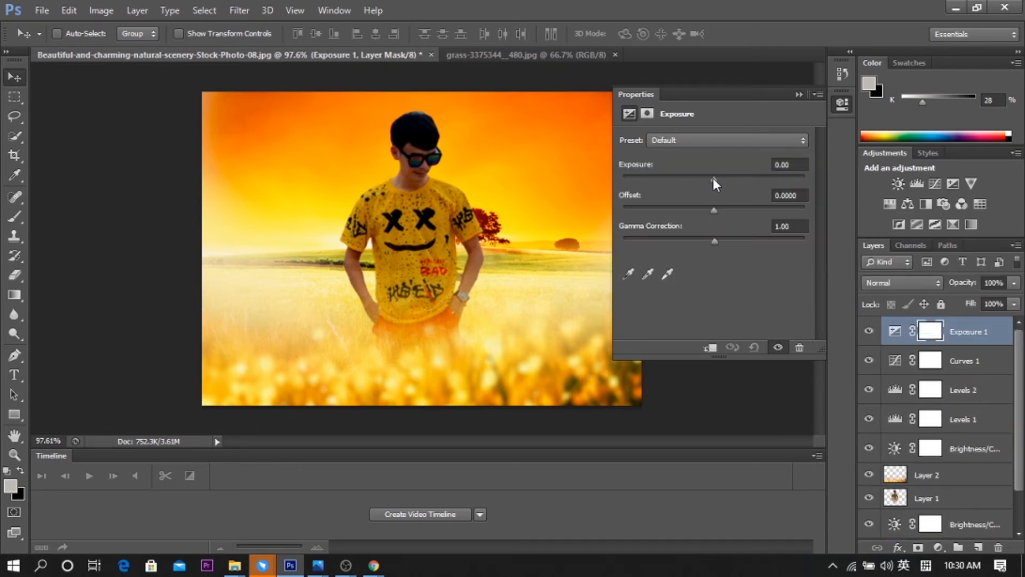
{"action": "left_click_drag", "start_coordinate": [713, 178], "coordinate": [714, 238]}
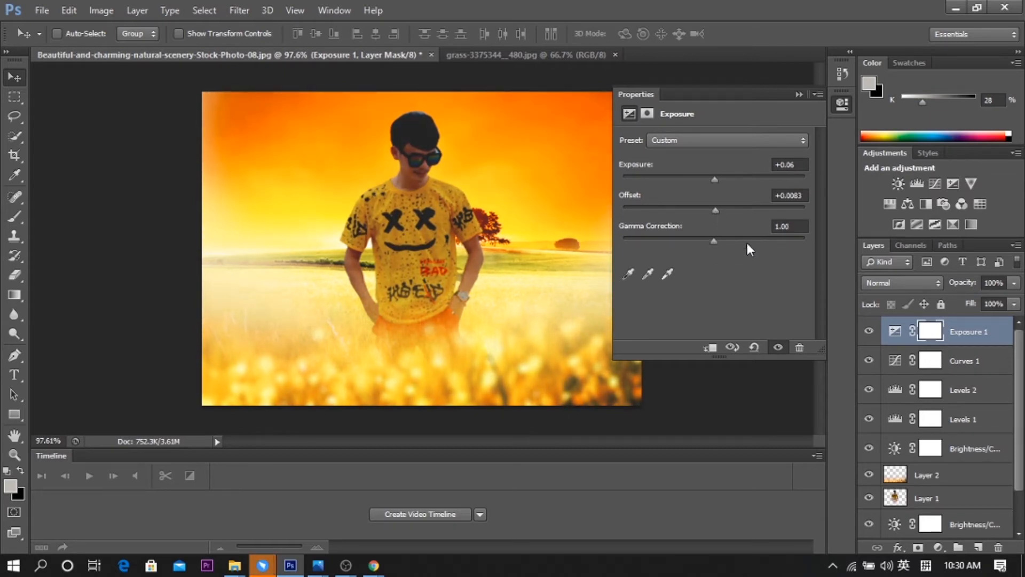
- Add a Vibrance adjustment layer with vibrance +31 and saturation -1
{"action": "left_click", "coordinate": [938, 547]}
{"action": "left_click", "coordinate": [964, 351]}
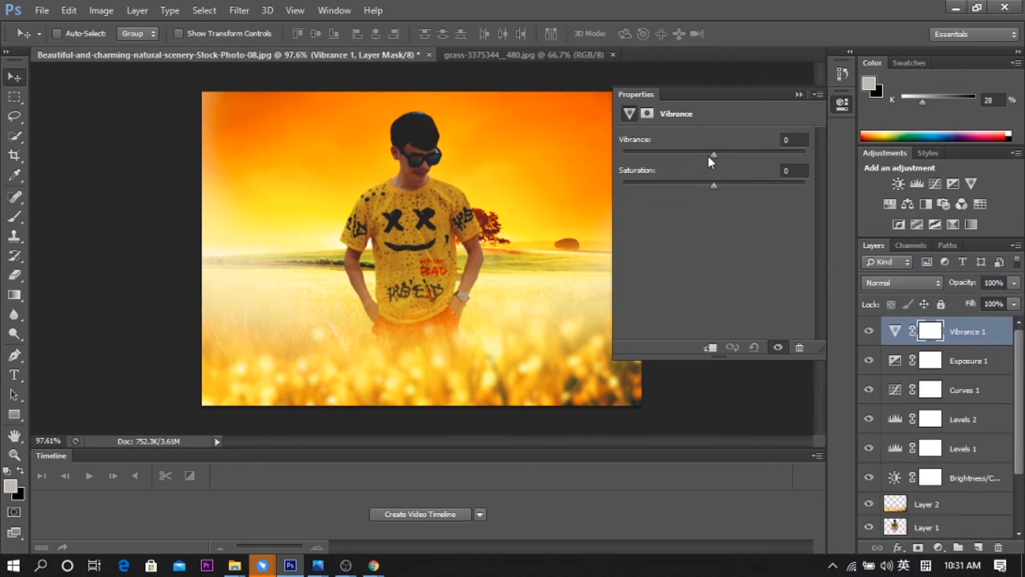
{"action": "left_click_drag", "start_coordinate": [711, 153], "coordinate": [745, 152]}
{"action": "mouse_move", "coordinate": [714, 186]}
{"action": "left_mouse_down"}
{"action": "mouse_move", "coordinate": [691, 183]}
{"action": "mouse_move", "coordinate": [718, 180]}
{"action": "mouse_move", "coordinate": [694, 187]}
{"action": "mouse_move", "coordinate": [714, 188]}
{"action": "left_mouse_up"}
- Add a Color Balance adjustment layer with midtones at Cyan-Red +4, Magenta-Green +22 and Yellow-Blue -13
{"action": "left_click", "coordinate": [938, 547]}
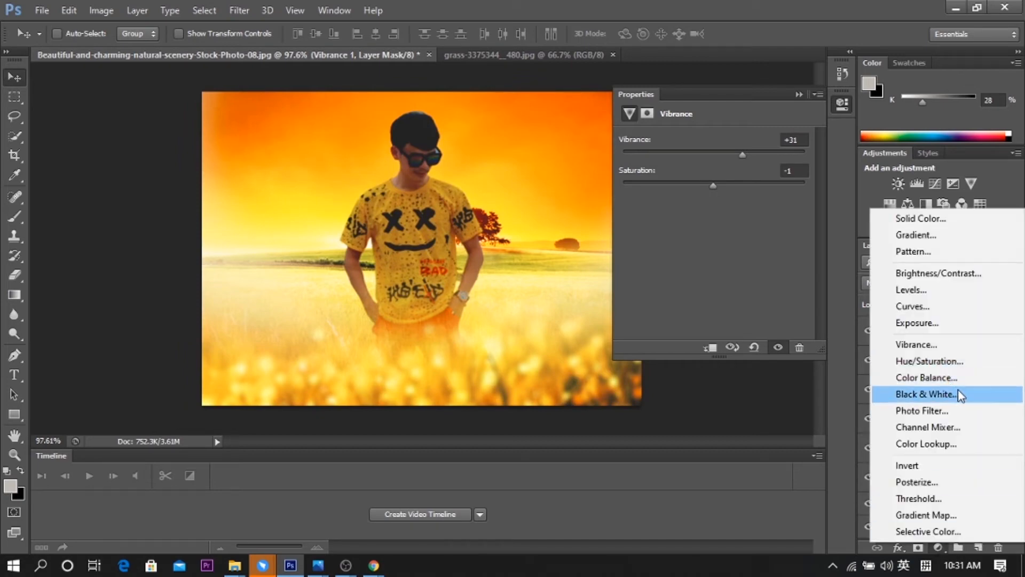
{"action": "left_click", "coordinate": [956, 378]}
{"action": "mouse_move", "coordinate": [704, 170]}
{"action": "left_mouse_down"}
{"action": "mouse_move", "coordinate": [642, 172]}
{"action": "mouse_move", "coordinate": [707, 168]}
{"action": "mouse_move", "coordinate": [683, 172]}
{"action": "mouse_move", "coordinate": [722, 198]}
{"action": "mouse_move", "coordinate": [663, 196]}
{"action": "mouse_move", "coordinate": [676, 198]}
{"action": "mouse_move", "coordinate": [698, 174]}
{"action": "left_mouse_up"}
{"action": "left_click_drag", "start_coordinate": [694, 228], "coordinate": [669, 228]}
{"action": "left_click_drag", "start_coordinate": [676, 201], "coordinate": [685, 225]}
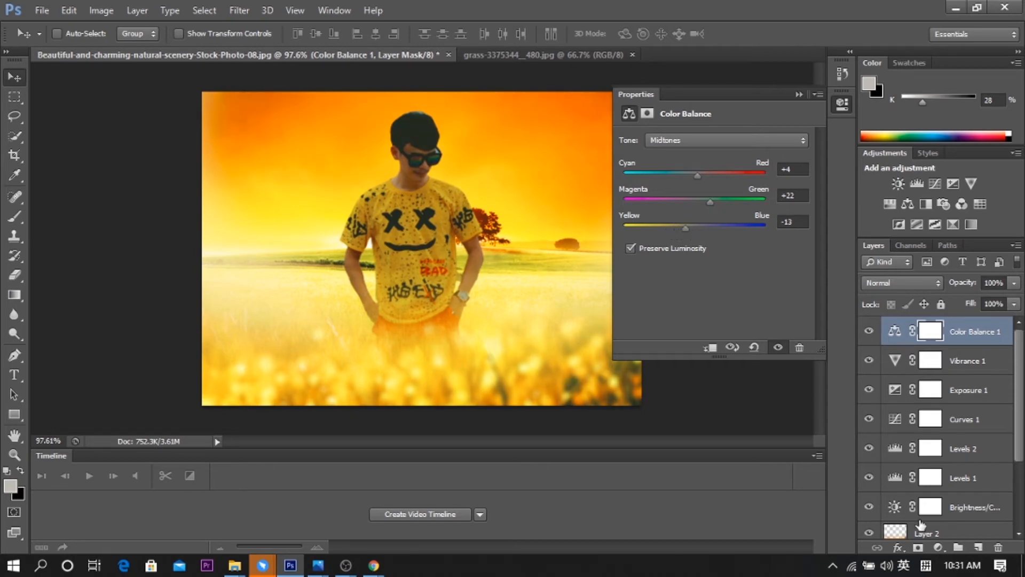
- Add a Photo Filter adjustment layer using Warming Filter (85) at 60% density
{"action": "left_click", "coordinate": [939, 548]}
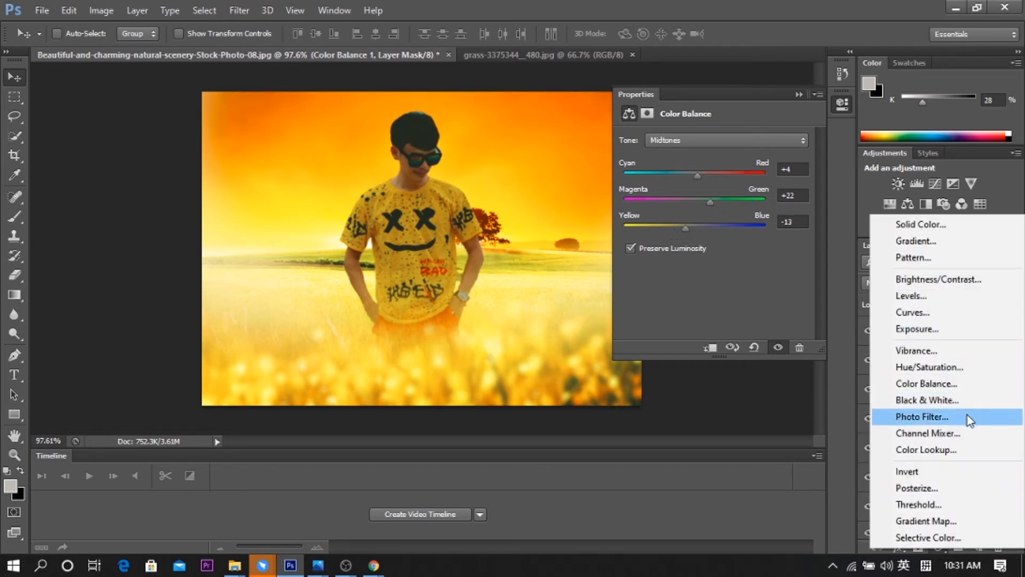
{"action": "left_click", "coordinate": [922, 417]}
{"action": "left_click_drag", "start_coordinate": [673, 203], "coordinate": [730, 203]}
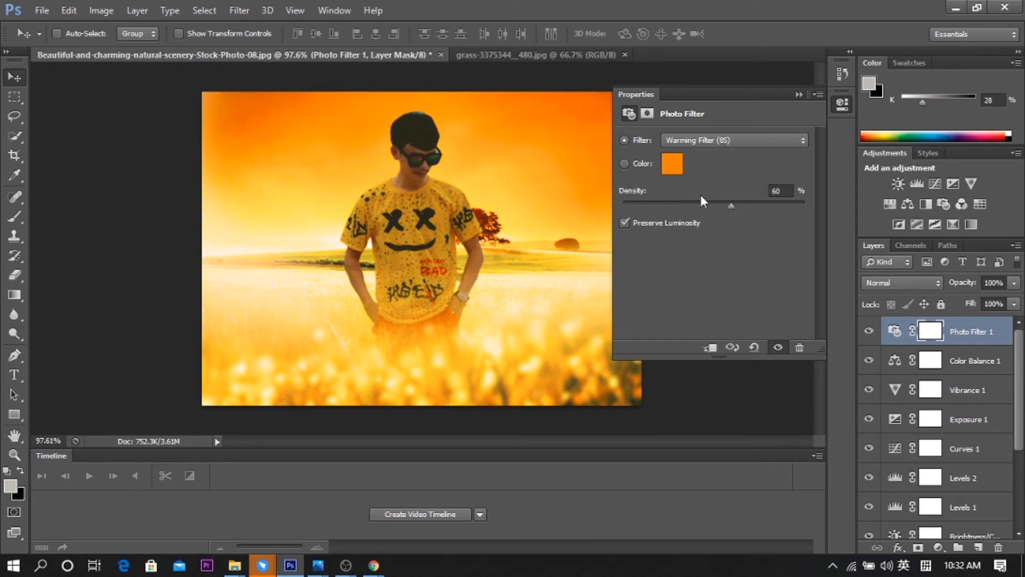
- Add a Channel Mixer adjustment layer and set its Blue output channel to Red -43%, Green +89% and Blue +66%
{"action": "left_click", "coordinate": [938, 547]}
{"action": "left_click", "coordinate": [969, 439]}
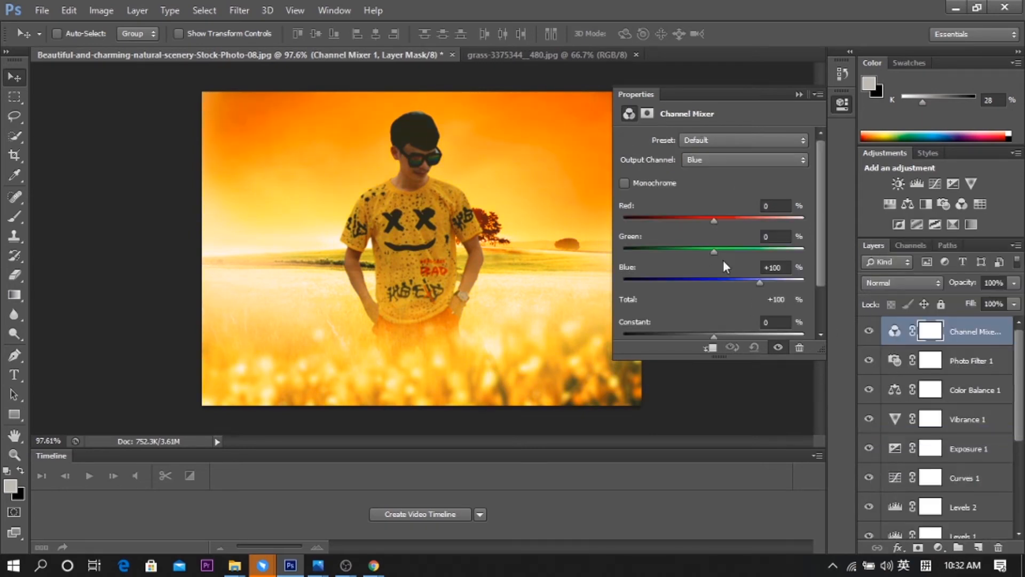
{"action": "left_click", "coordinate": [736, 160]}
{"action": "left_click", "coordinate": [726, 202]}
{"action": "left_click_drag", "start_coordinate": [714, 251], "coordinate": [729, 254]}
{"action": "left_click_drag", "start_coordinate": [713, 219], "coordinate": [709, 220]}
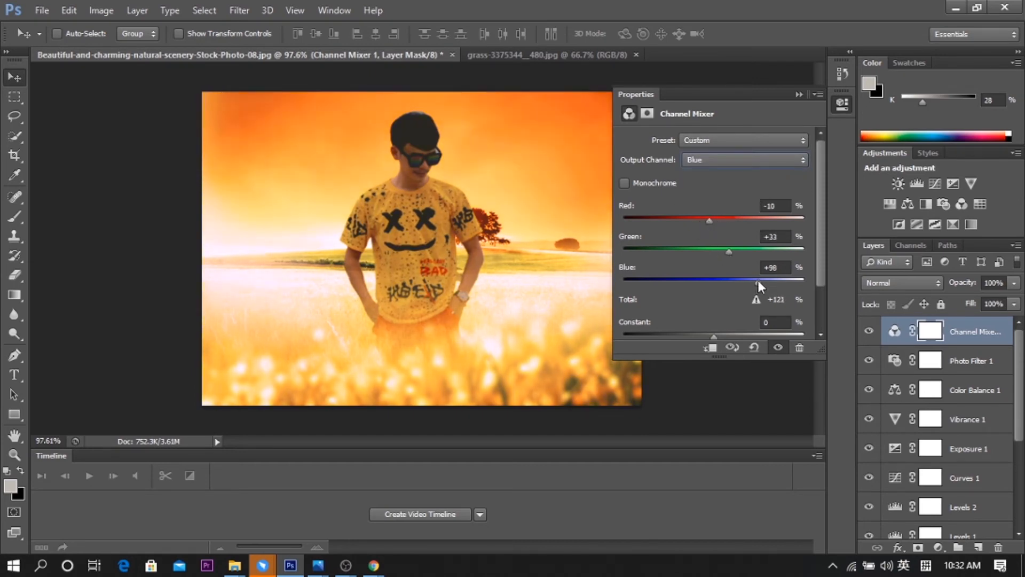
{"action": "left_click_drag", "start_coordinate": [758, 282], "coordinate": [760, 248]}
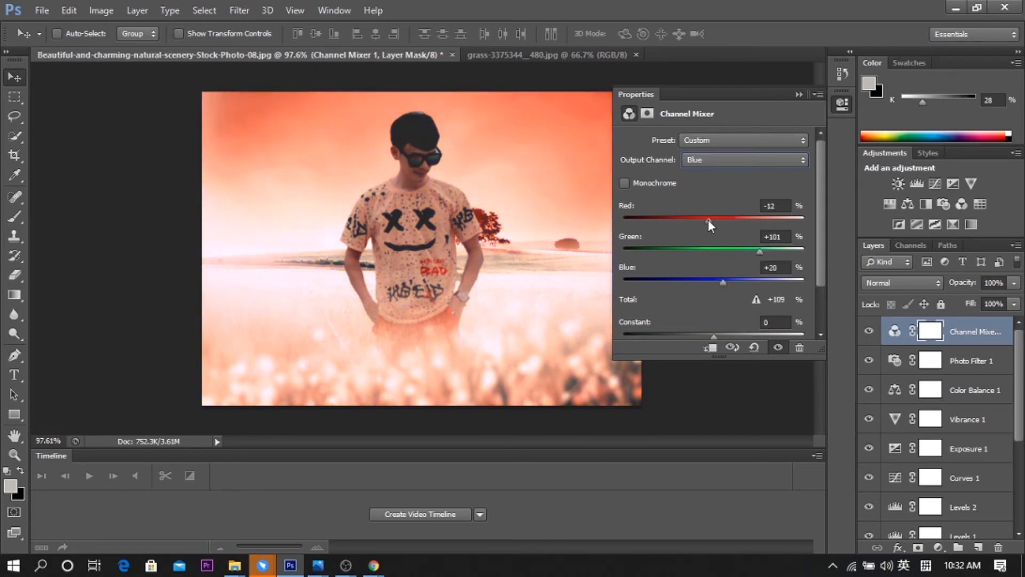
{"action": "left_click_drag", "start_coordinate": [709, 219], "coordinate": [695, 220]}
{"action": "left_click_drag", "start_coordinate": [723, 280], "coordinate": [707, 283]}
{"action": "left_click_drag", "start_coordinate": [761, 248], "coordinate": [780, 248]}
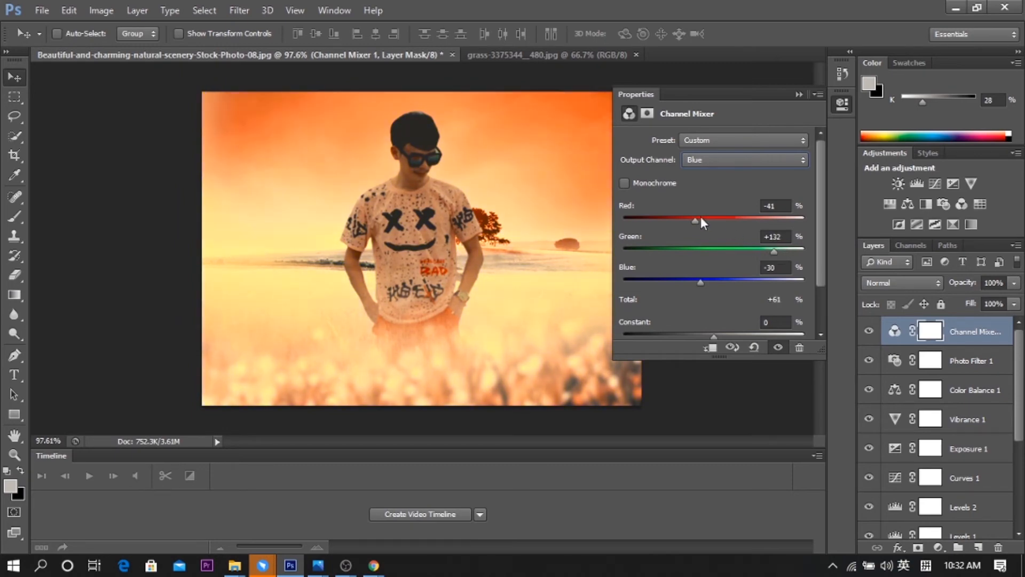
{"action": "mouse_move", "coordinate": [697, 219]}
{"action": "left_mouse_down"}
{"action": "mouse_move", "coordinate": [716, 218]}
{"action": "mouse_move", "coordinate": [680, 235]}
{"action": "mouse_move", "coordinate": [697, 228]}
{"action": "left_mouse_up"}
{"action": "left_click_drag", "start_coordinate": [700, 280], "coordinate": [722, 286]}
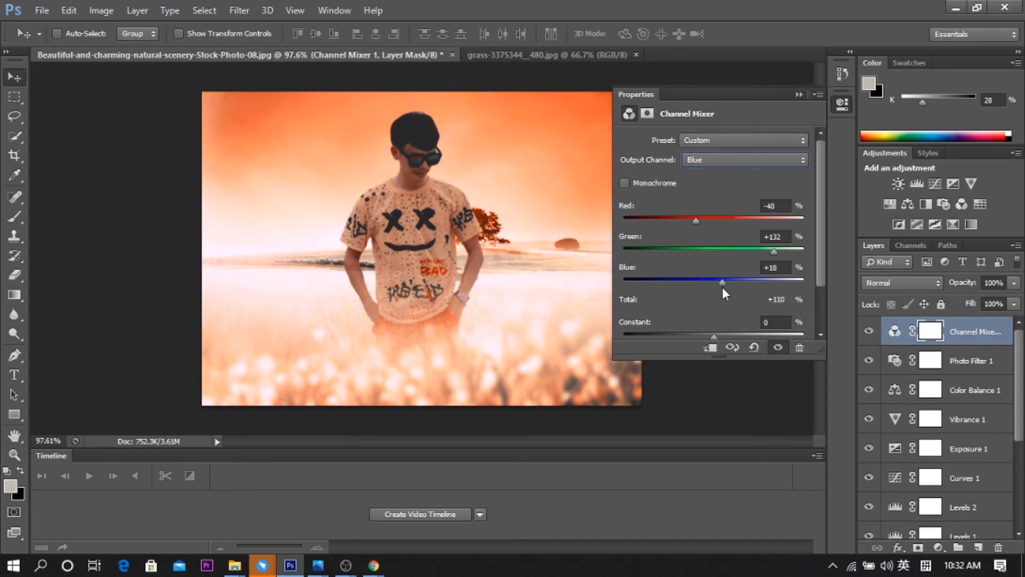
{"action": "left_click_drag", "start_coordinate": [696, 219], "coordinate": [706, 219]}
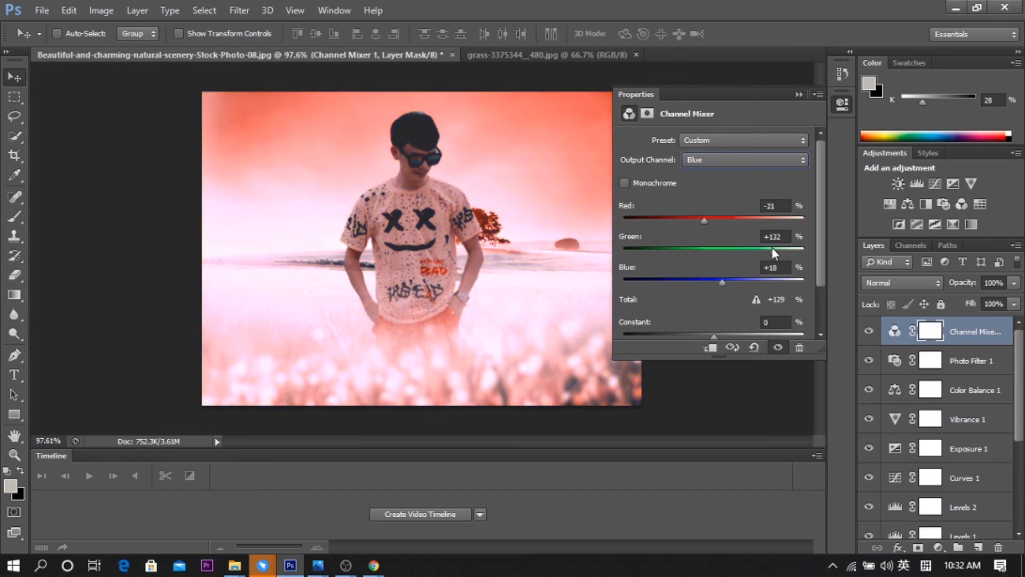
{"action": "left_click_drag", "start_coordinate": [772, 248], "coordinate": [745, 277]}
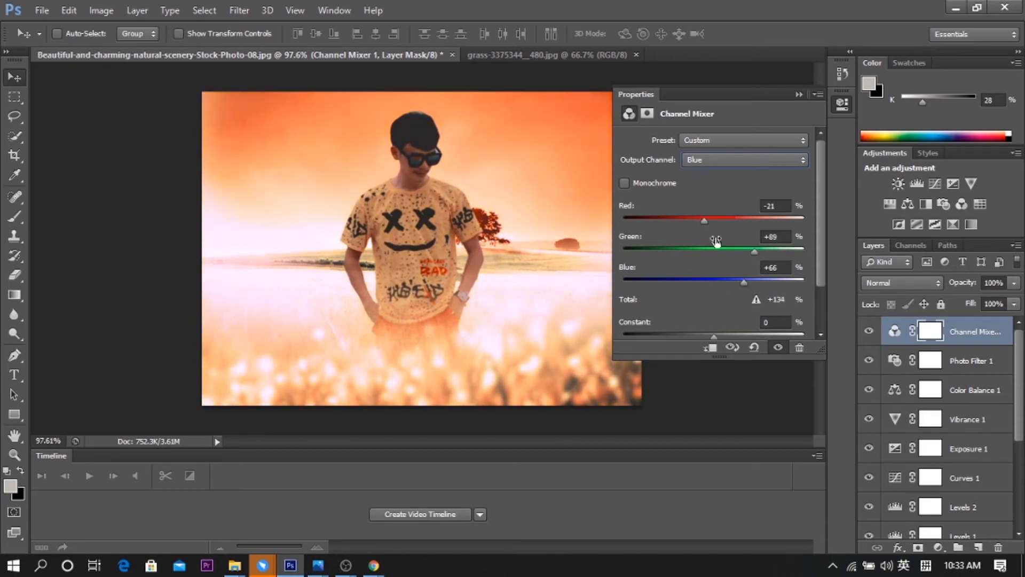
{"action": "mouse_move", "coordinate": [705, 220]}
{"action": "left_mouse_down"}
{"action": "mouse_move", "coordinate": [681, 226]}
{"action": "mouse_move", "coordinate": [697, 229]}
{"action": "left_mouse_up"}
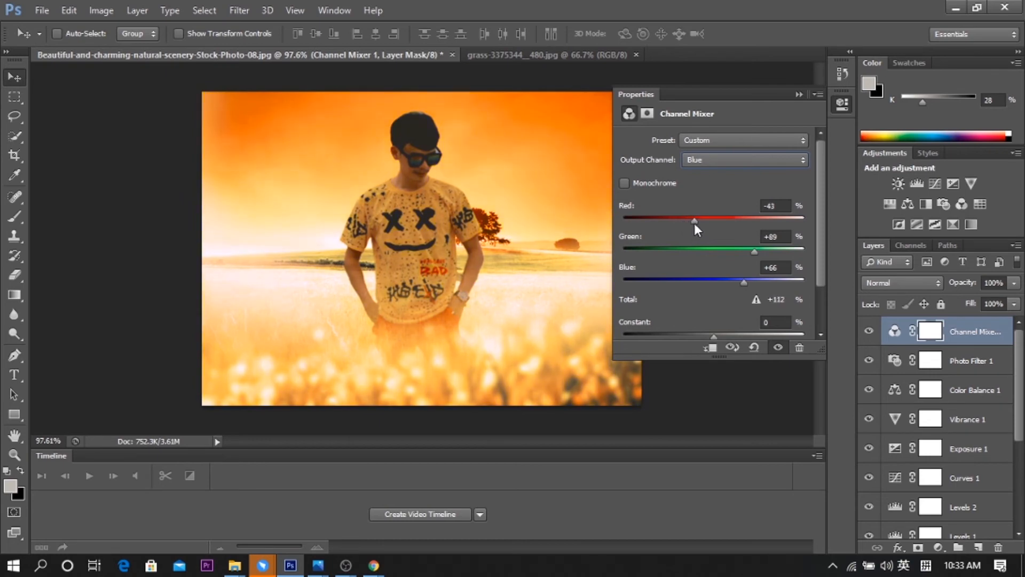
- Set the Channel Mixer's Green output channel to Red +2%, Green +119% and Blue -18%, and slightly lower its Constant
{"action": "left_click", "coordinate": [739, 160]}
{"action": "left_click", "coordinate": [742, 187]}
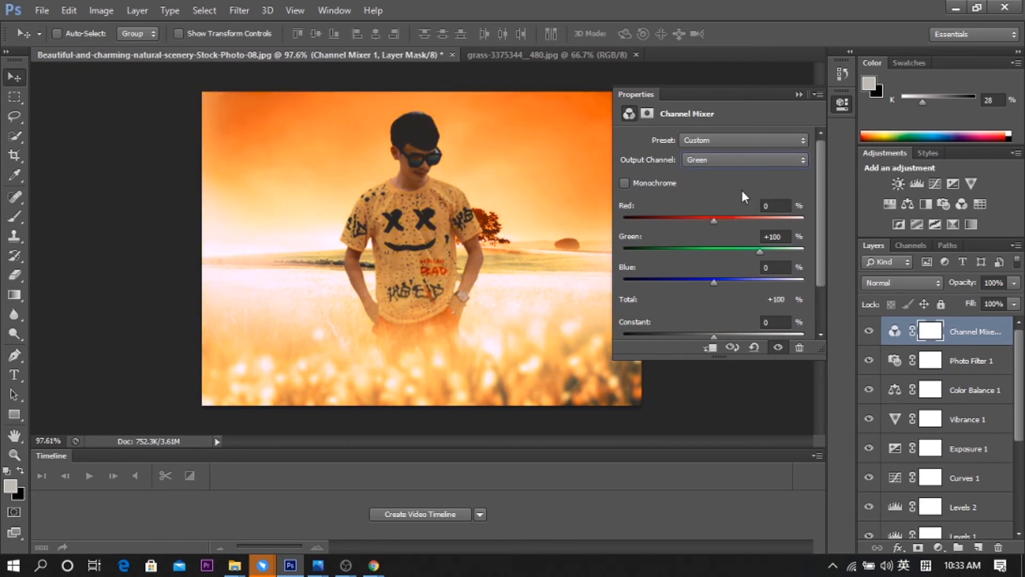
{"action": "left_click_drag", "start_coordinate": [713, 223], "coordinate": [716, 217]}
{"action": "left_click_drag", "start_coordinate": [759, 250], "coordinate": [768, 251]}
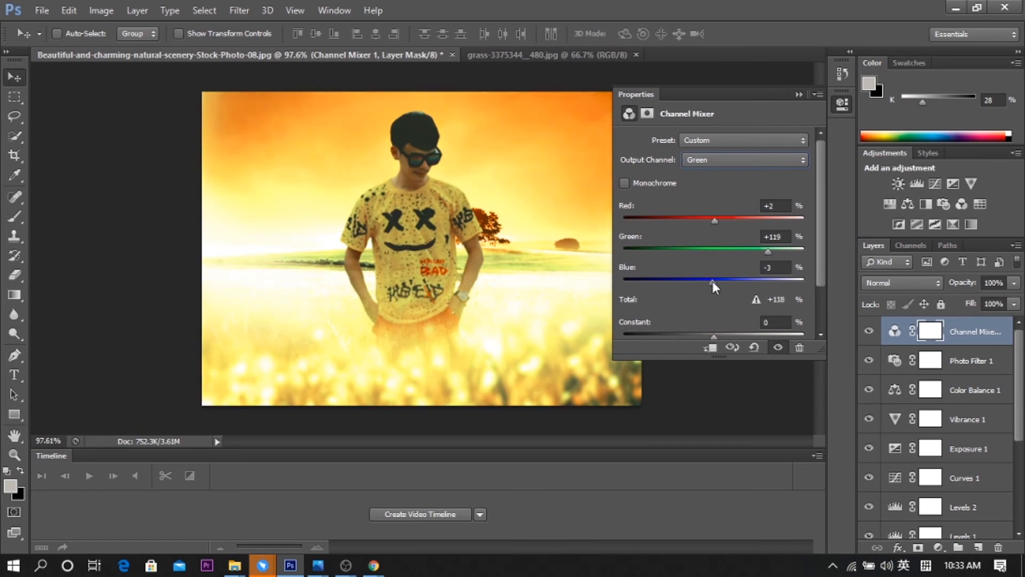
{"action": "mouse_move", "coordinate": [712, 281]}
{"action": "left_mouse_down"}
{"action": "mouse_move", "coordinate": [740, 280]}
{"action": "mouse_move", "coordinate": [706, 293]}
{"action": "left_mouse_up"}
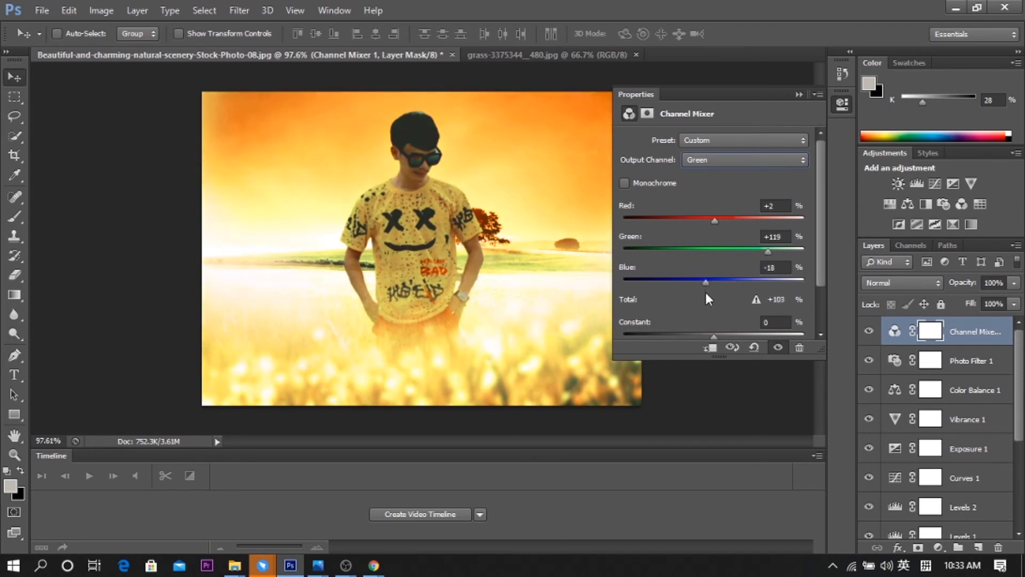
{"action": "left_click_drag", "start_coordinate": [714, 336], "coordinate": [712, 334]}
- Add a Color Lookup adjustment layer with its default settings
{"action": "left_click", "coordinate": [938, 547]}
{"action": "left_click", "coordinate": [943, 448]}
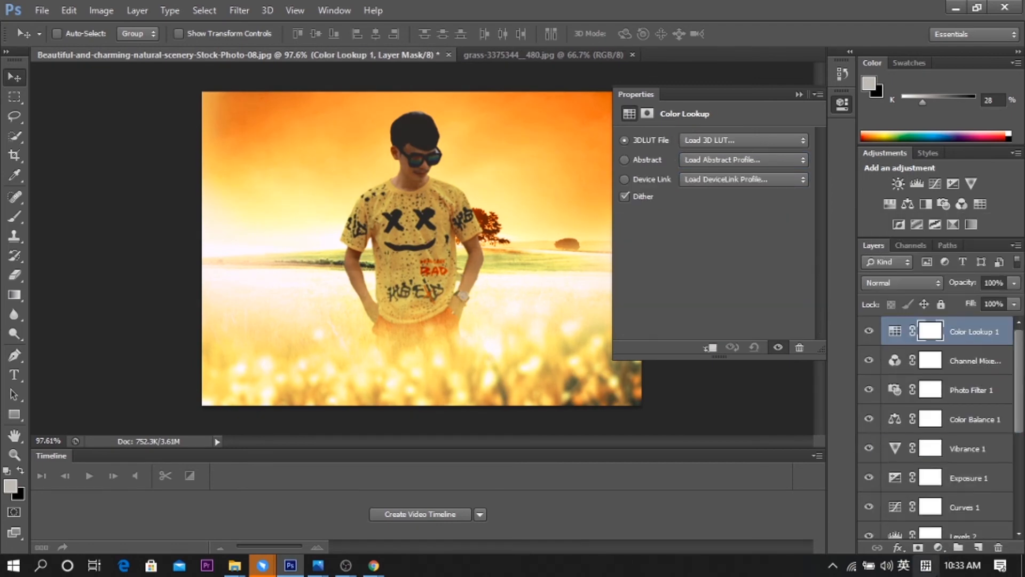
{"action": "left_click", "coordinate": [938, 547]}
{"action": "left_click", "coordinate": [940, 486]}
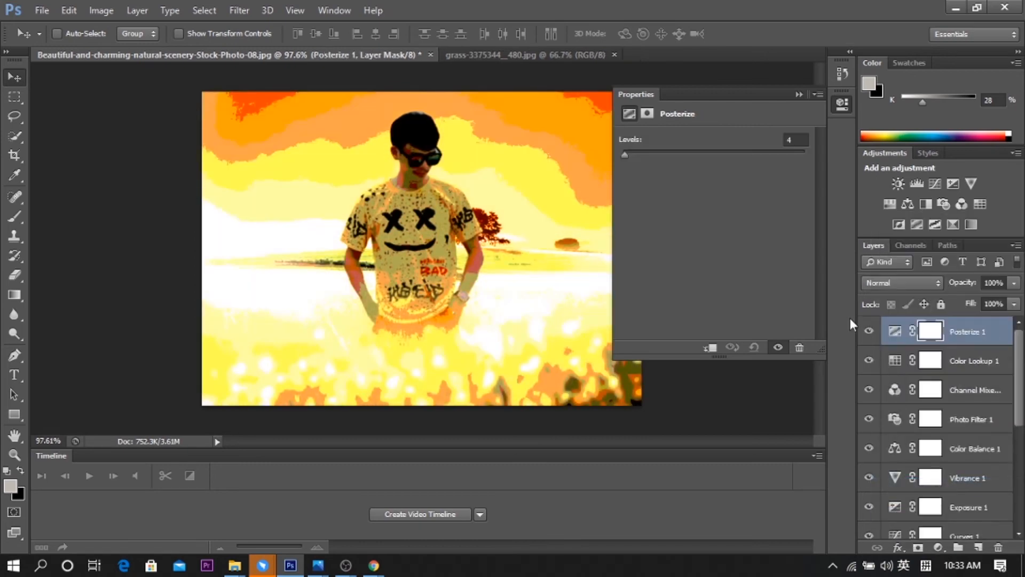
{"action": "left_click", "coordinate": [842, 104]}
{"action": "left_click", "coordinate": [842, 73]}
{"action": "left_click_drag", "start_coordinate": [801, 122], "coordinate": [801, 140]}
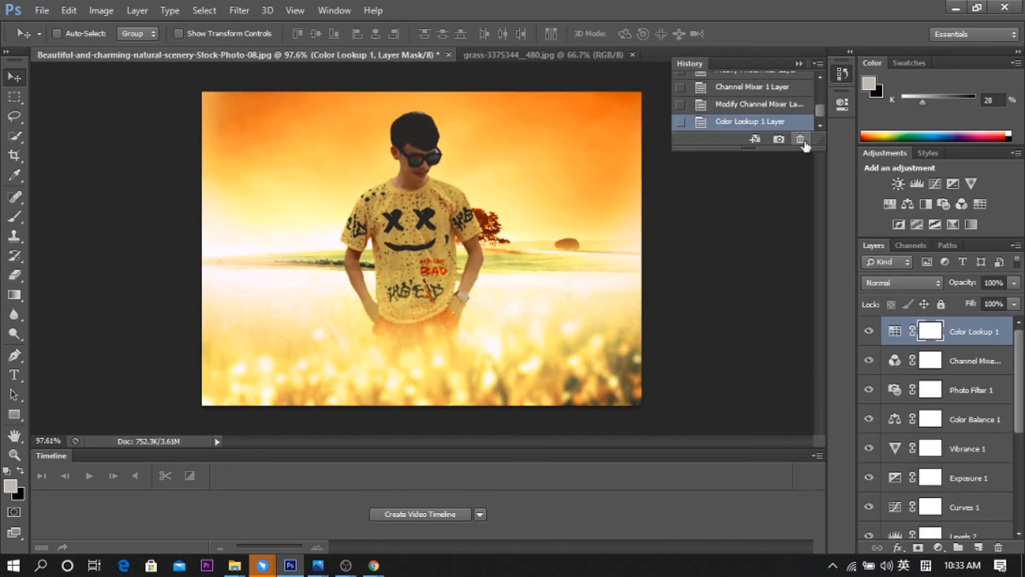
- Add a Selective Color adjustment layer with Reds at Cyan +26%, Magenta -12%, Yellow +18% and Black +5%
{"action": "left_click", "coordinate": [939, 547]}
{"action": "left_click", "coordinate": [932, 537]}
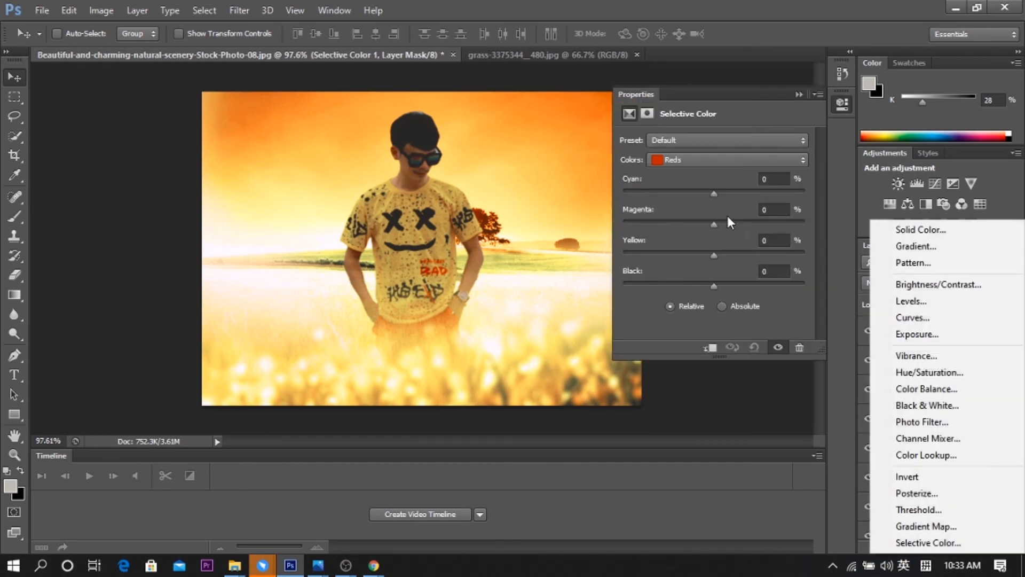
{"action": "left_click_drag", "start_coordinate": [710, 191], "coordinate": [703, 235]}
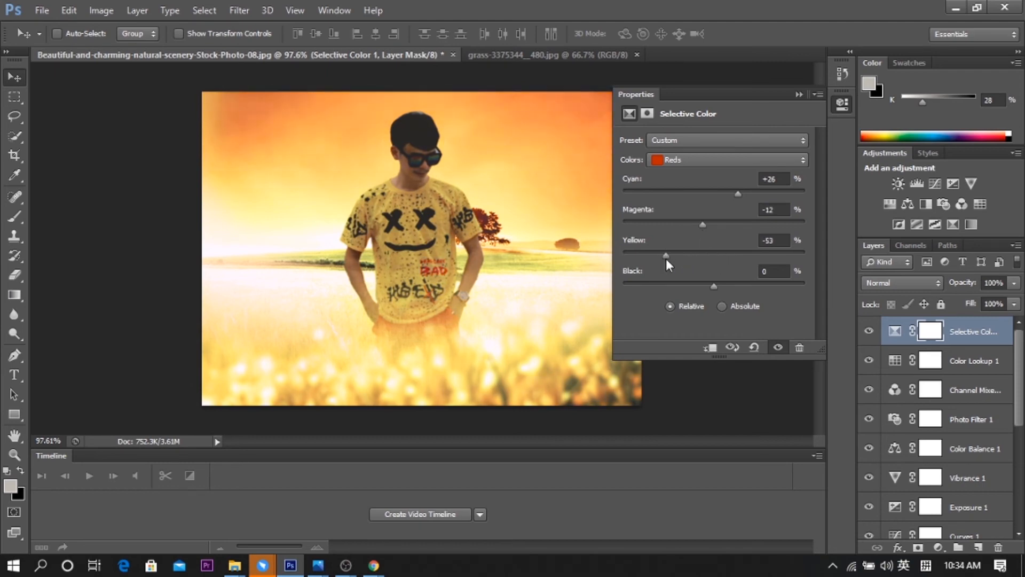
{"action": "left_click_drag", "start_coordinate": [762, 258], "coordinate": [673, 288]}
{"action": "left_click_drag", "start_coordinate": [779, 283], "coordinate": [719, 302]}
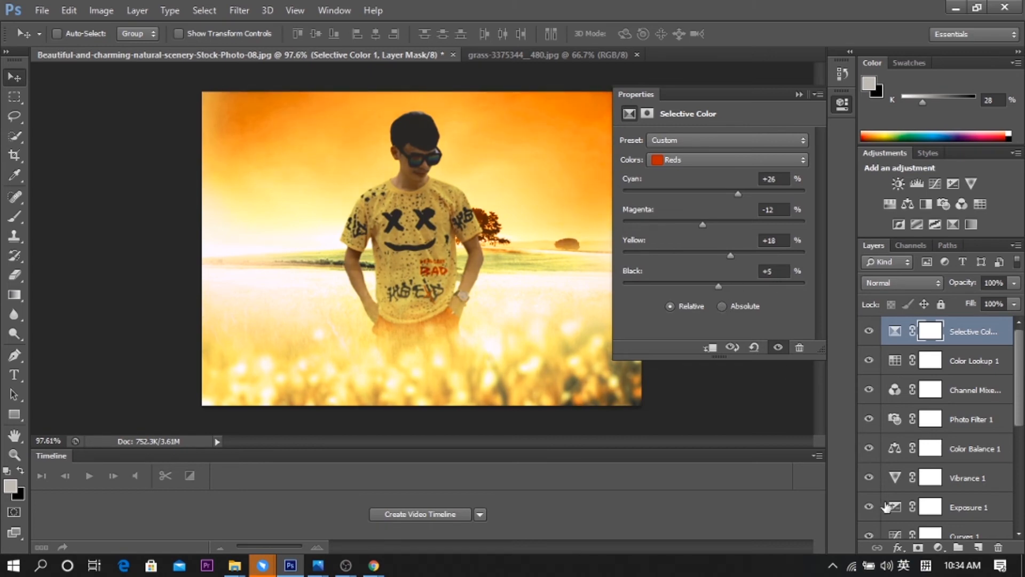
- Add a Gradient fill layer with Radial style, reversed direction and 327% scale, using the color-to-transparent gradient
{"action": "left_click", "coordinate": [938, 549]}
{"action": "left_click", "coordinate": [926, 245]}
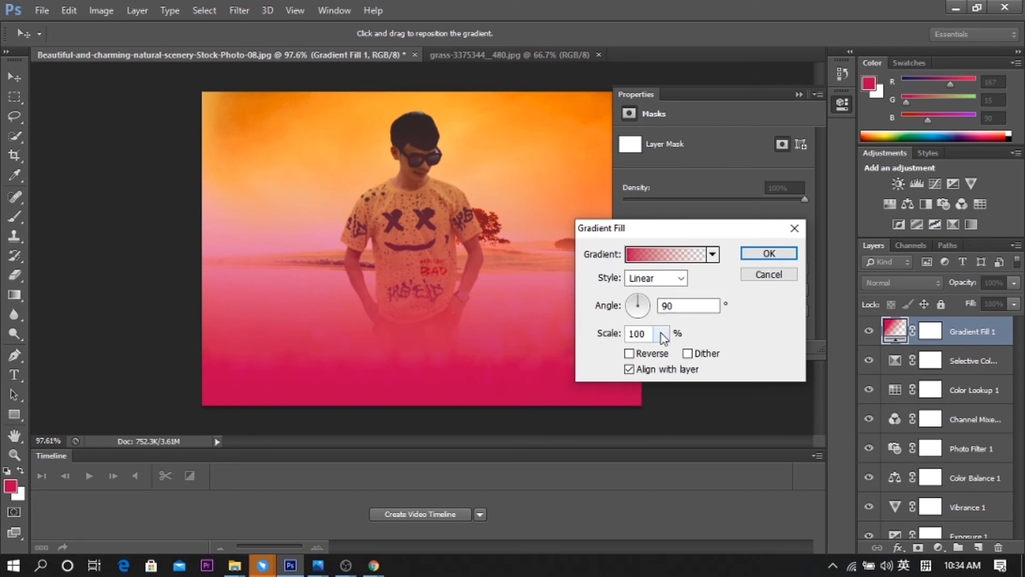
{"action": "left_click", "coordinate": [659, 287]}
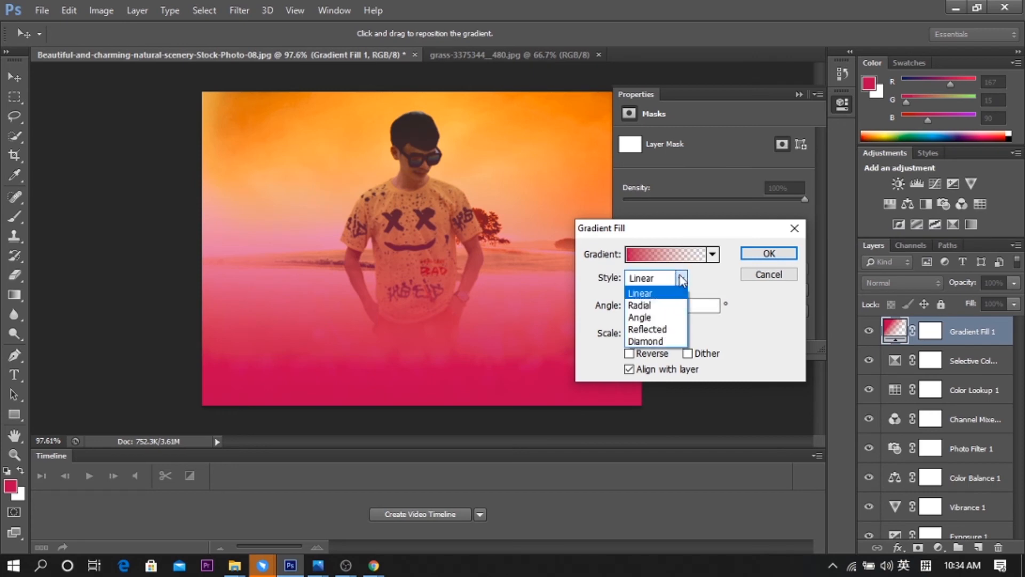
{"action": "left_click", "coordinate": [640, 305]}
{"action": "left_click", "coordinate": [630, 353]}
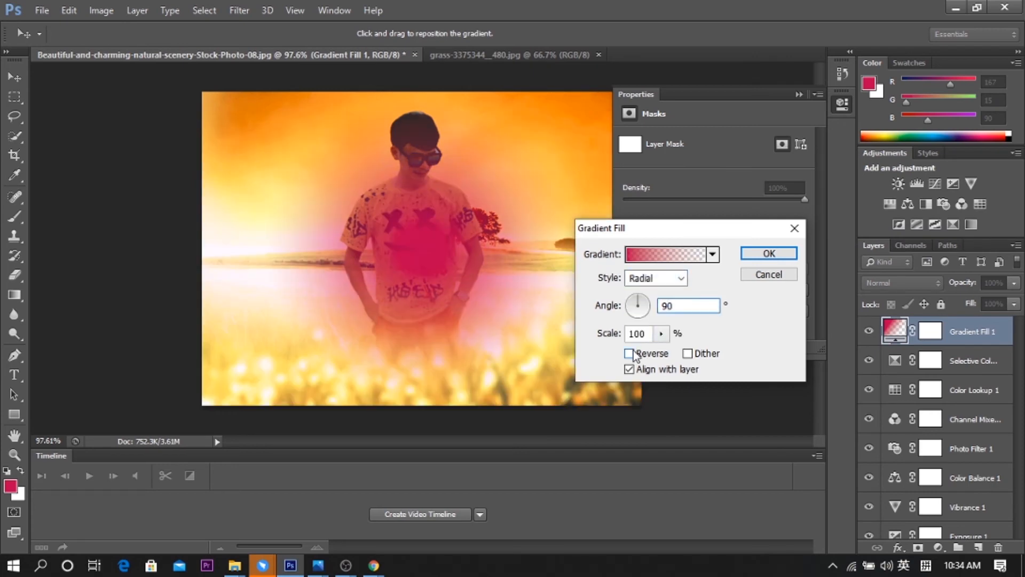
{"action": "left_click", "coordinate": [661, 334]}
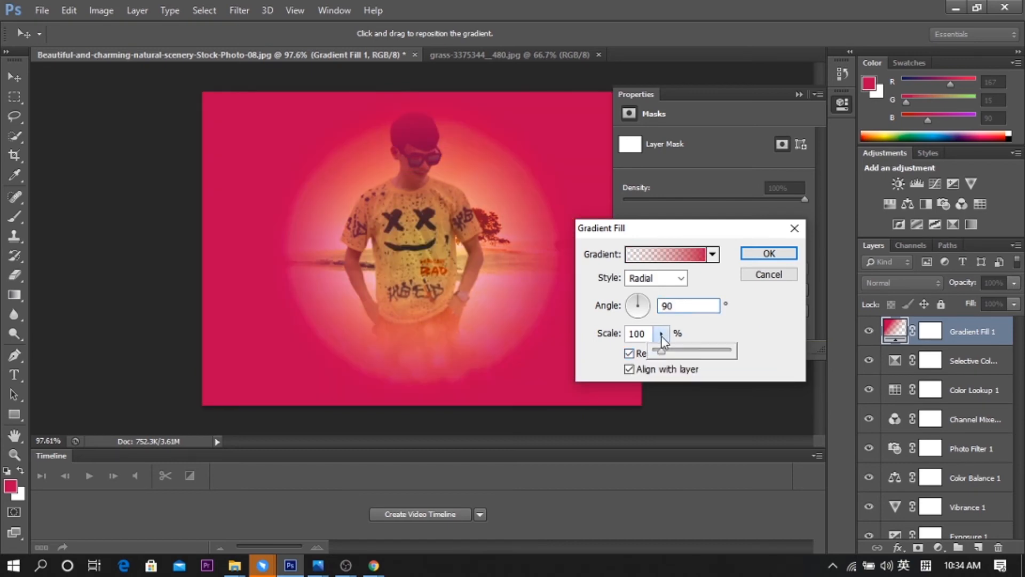
{"action": "left_click_drag", "start_coordinate": [663, 351], "coordinate": [682, 352]}
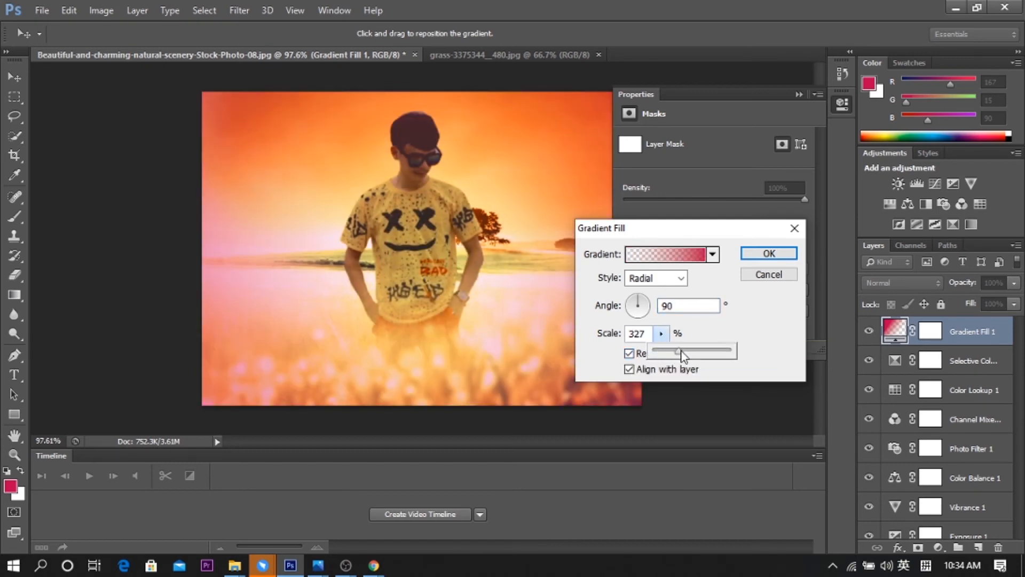
- Change the color stop at location 0 of the fill's gradient to dark red #6a0415 and apply the gradient fill
{"action": "left_click", "coordinate": [699, 260]}
{"action": "left_click", "coordinate": [697, 260]}
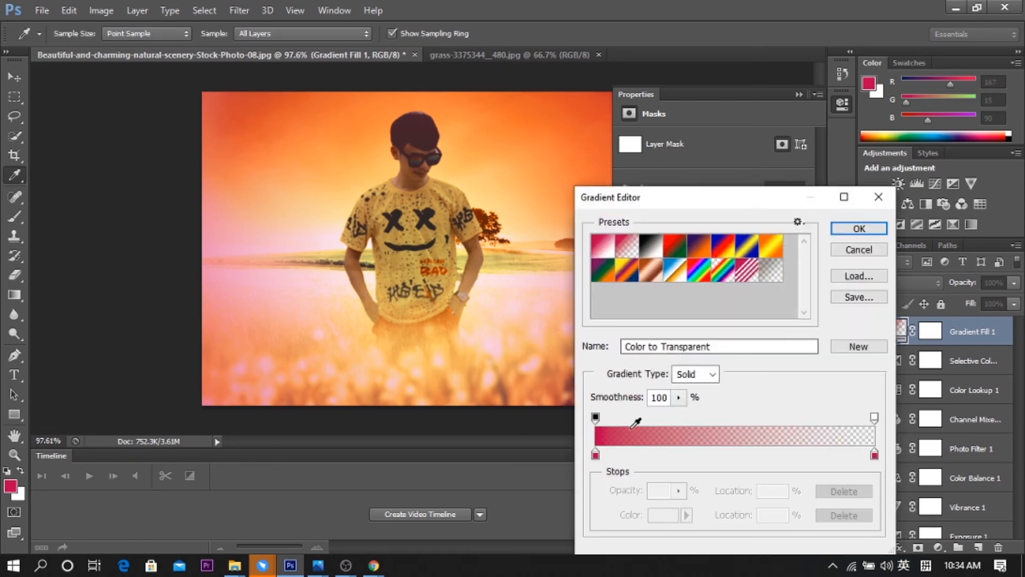
{"action": "left_click", "coordinate": [596, 456]}
{"action": "left_click", "coordinate": [664, 515]}
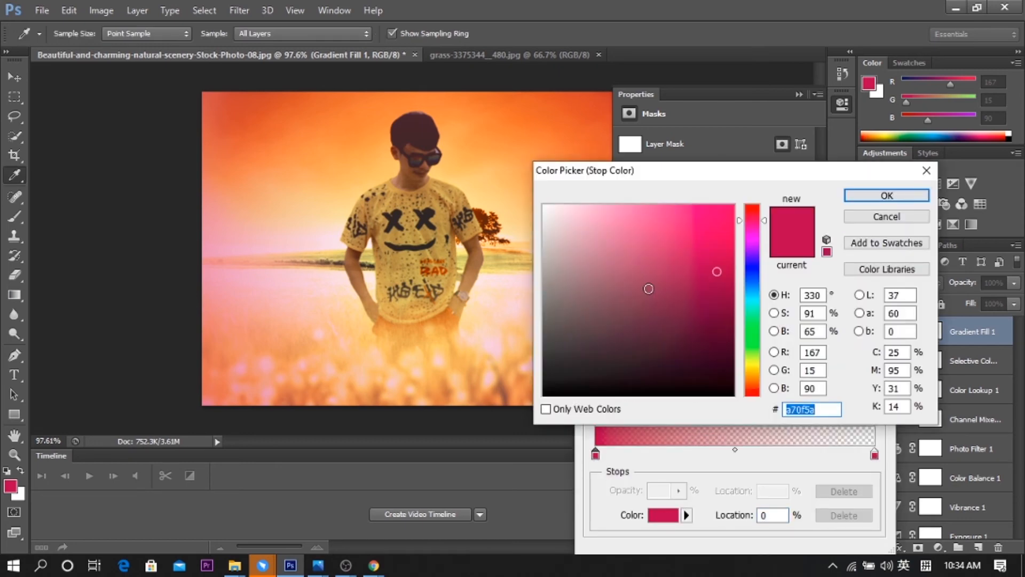
{"action": "left_click", "coordinate": [747, 362]}
{"action": "mouse_move", "coordinate": [719, 273]}
{"action": "left_mouse_down"}
{"action": "mouse_move", "coordinate": [730, 245]}
{"action": "mouse_move", "coordinate": [723, 208]}
{"action": "mouse_move", "coordinate": [716, 322]}
{"action": "mouse_move", "coordinate": [639, 373]}
{"action": "mouse_move", "coordinate": [576, 376]}
{"action": "left_mouse_up"}
{"action": "mouse_move", "coordinate": [561, 208]}
{"action": "left_mouse_down"}
{"action": "mouse_move", "coordinate": [705, 222]}
{"action": "mouse_move", "coordinate": [724, 210]}
{"action": "left_mouse_up"}
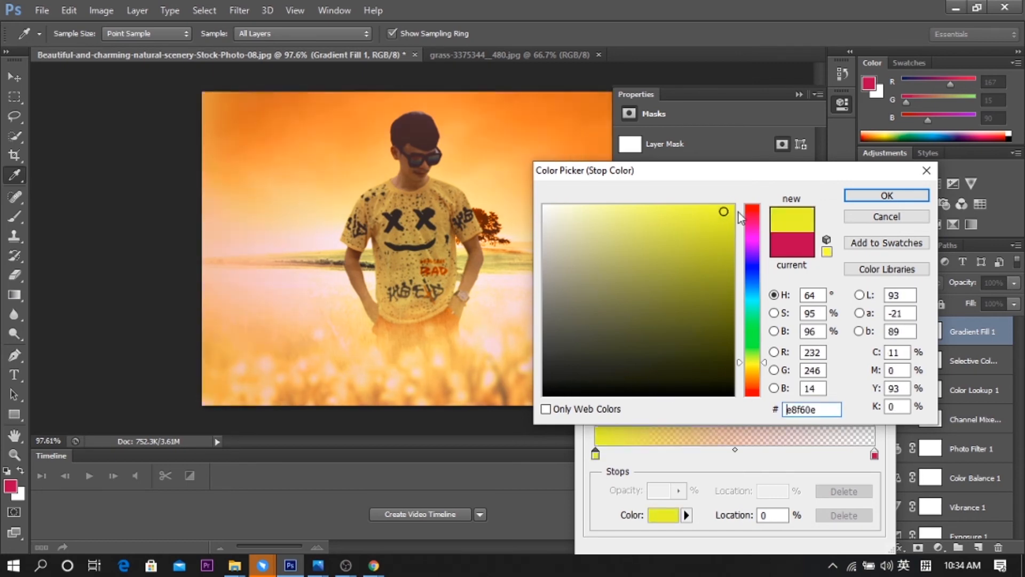
{"action": "left_click", "coordinate": [743, 208]}
{"action": "left_click", "coordinate": [716, 218]}
{"action": "left_click", "coordinate": [722, 277]}
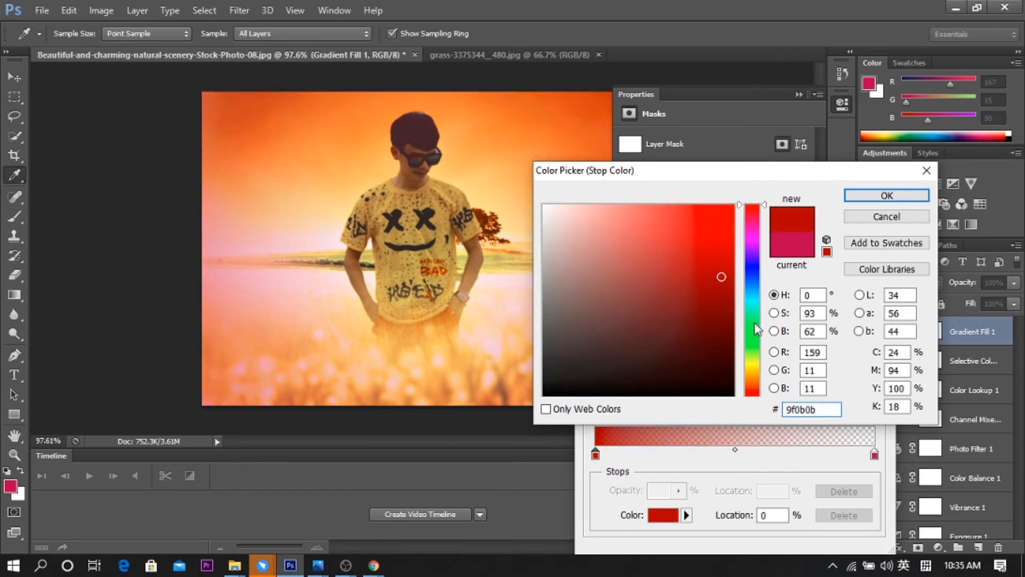
{"action": "left_click", "coordinate": [751, 362]}
{"action": "left_click", "coordinate": [720, 226]}
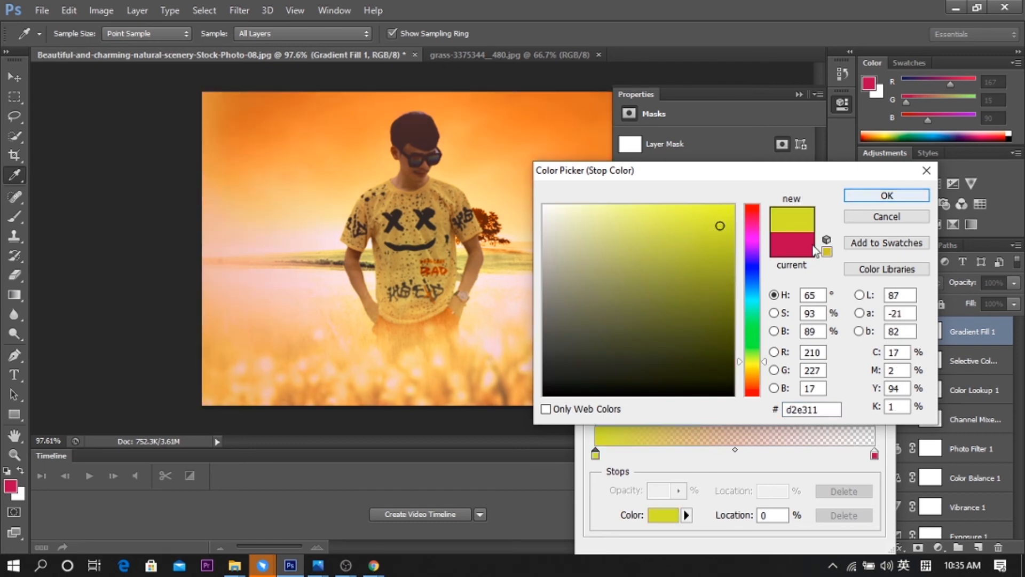
{"action": "left_click", "coordinate": [754, 209]}
{"action": "left_click_drag", "start_coordinate": [722, 223], "coordinate": [729, 315]}
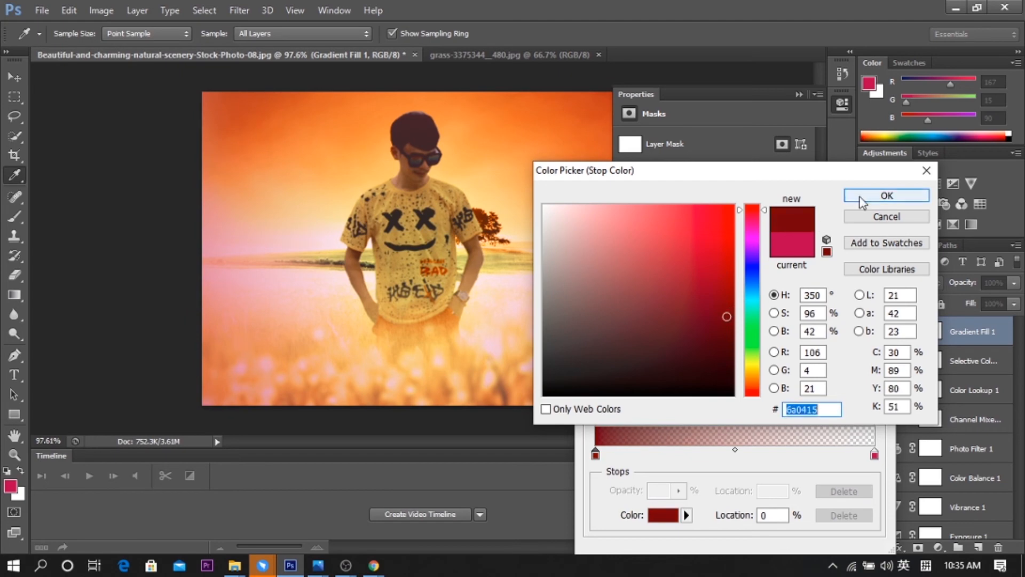
{"action": "left_click", "coordinate": [868, 198]}
{"action": "left_click", "coordinate": [857, 229]}
{"action": "left_click", "coordinate": [774, 257]}
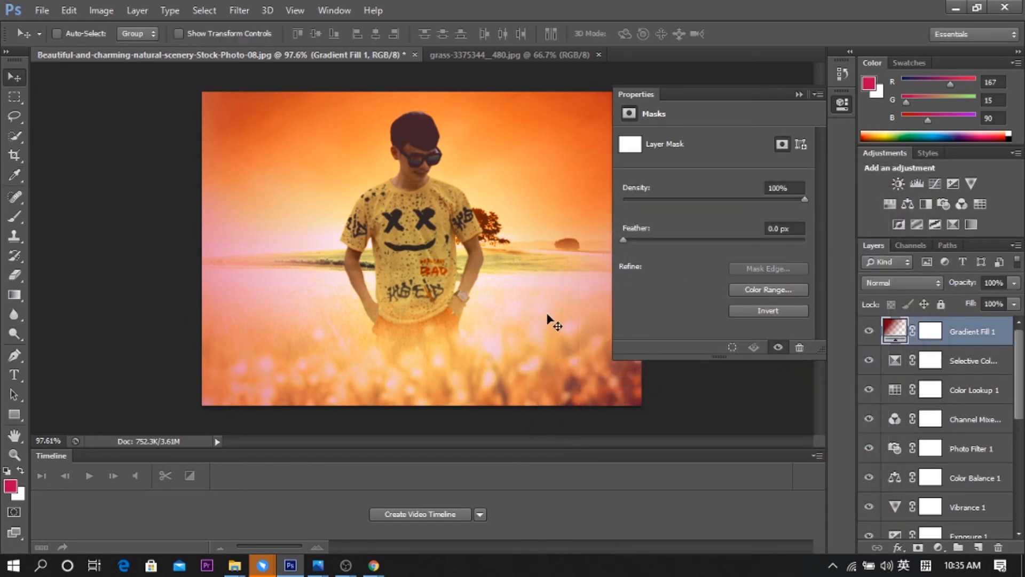
{"action": "left_click", "coordinate": [843, 103]}
{"action": "scroll", "coordinate": [462, 261], "scroll_direction": "up", "scroll_amount": 1}
{"action": "scroll", "coordinate": [449, 259], "scroll_direction": "down", "scroll_amount": 1}
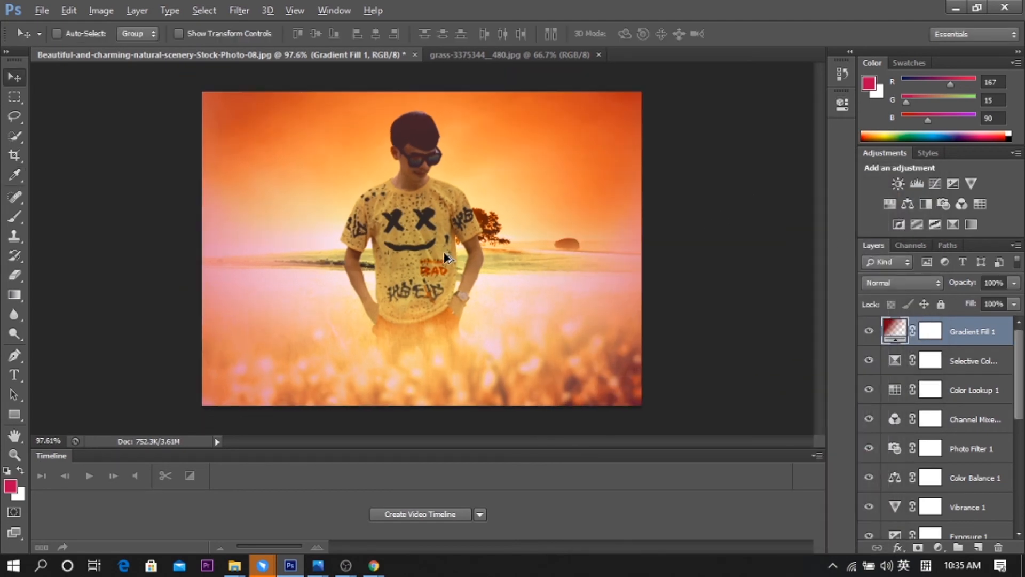
{"action": "scroll", "coordinate": [446, 251], "scroll_direction": "up", "scroll_amount": 2}
{"action": "scroll", "coordinate": [450, 249], "scroll_direction": "down", "scroll_amount": 1}
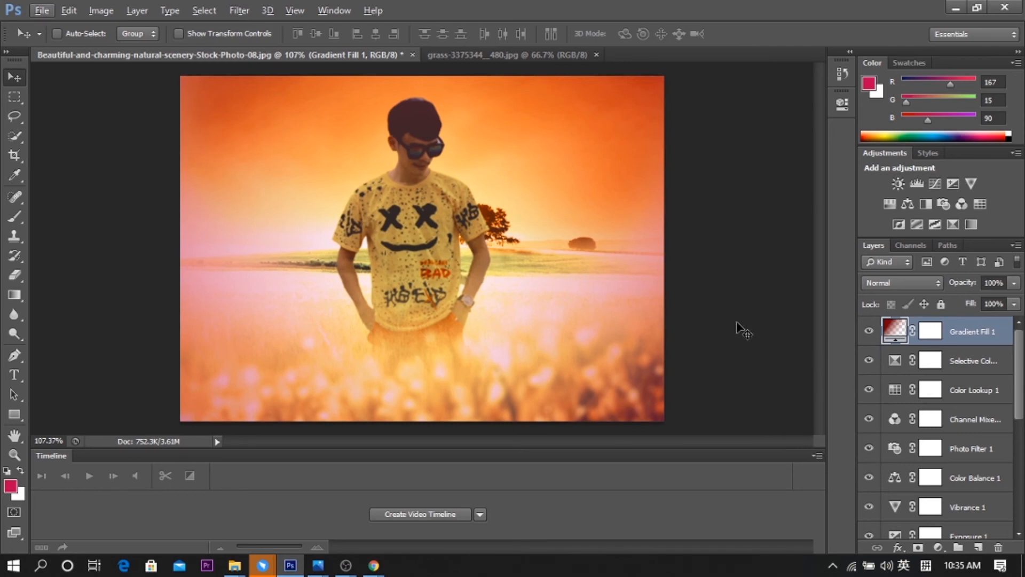
- Add a second Channel Mixer adjustment layer with its Blue output channel at Red +46%, Green -51% and Blue +94%
{"action": "left_click", "coordinate": [936, 549]}
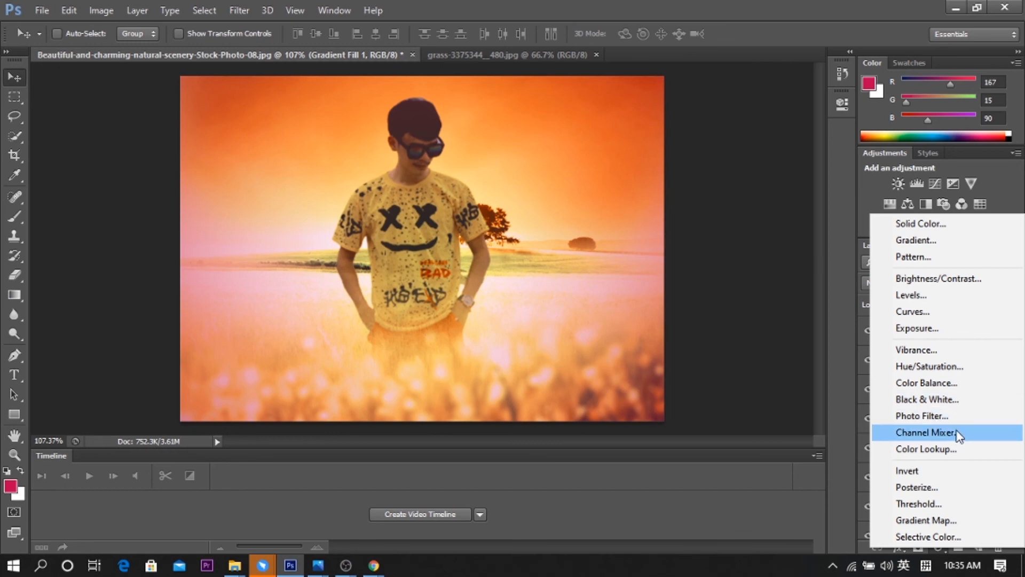
{"action": "left_click", "coordinate": [943, 430]}
{"action": "left_click", "coordinate": [726, 160]}
{"action": "left_click", "coordinate": [713, 201]}
{"action": "left_click_drag", "start_coordinate": [714, 219], "coordinate": [720, 248]}
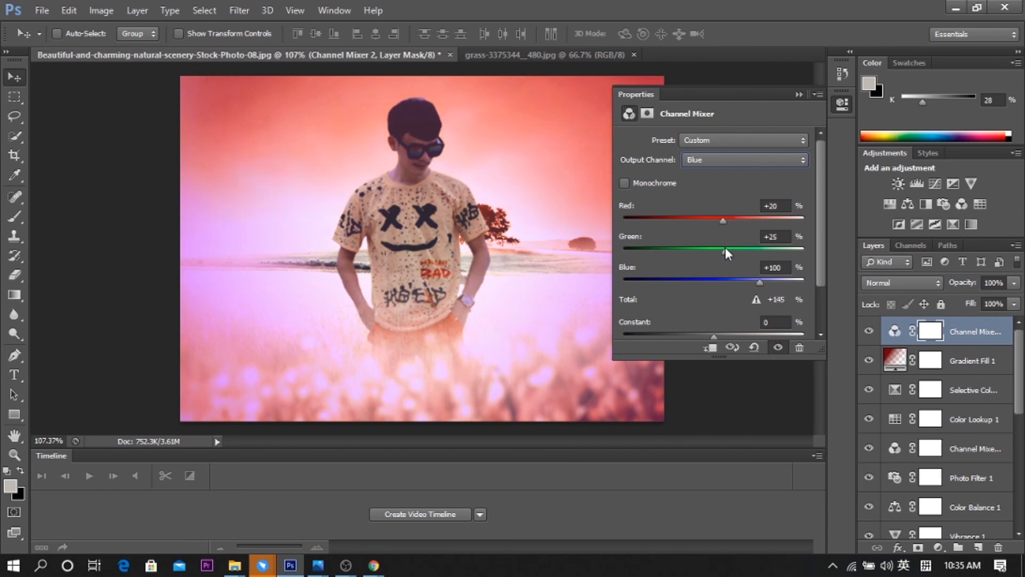
{"action": "left_click_drag", "start_coordinate": [758, 280], "coordinate": [730, 283]}
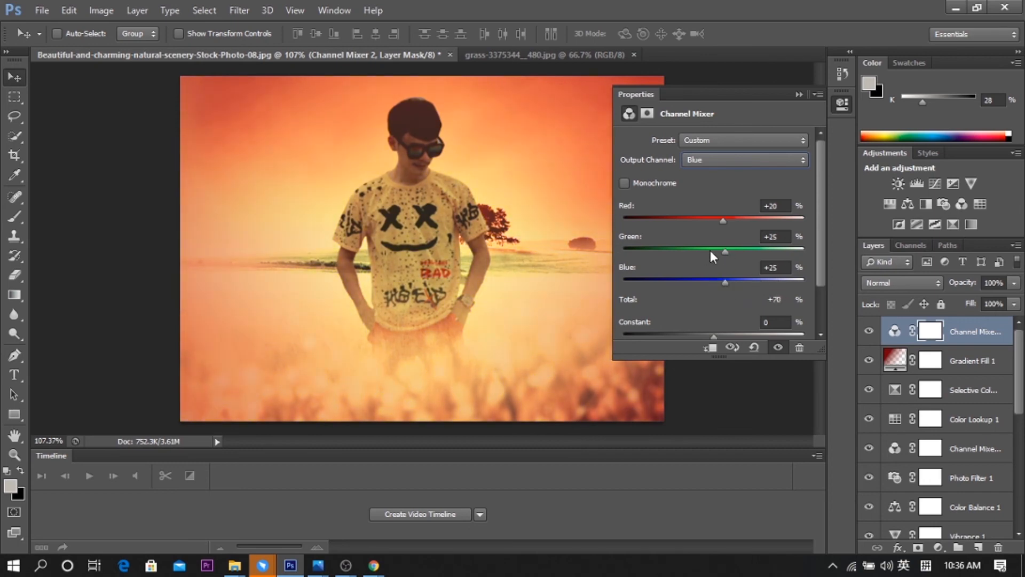
{"action": "left_click_drag", "start_coordinate": [740, 249], "coordinate": [740, 219]}
{"action": "left_click_drag", "start_coordinate": [725, 282], "coordinate": [681, 268]}
{"action": "mouse_move", "coordinate": [742, 216]}
{"action": "left_mouse_down"}
{"action": "mouse_move", "coordinate": [754, 212]}
{"action": "mouse_move", "coordinate": [738, 217]}
{"action": "left_mouse_up"}
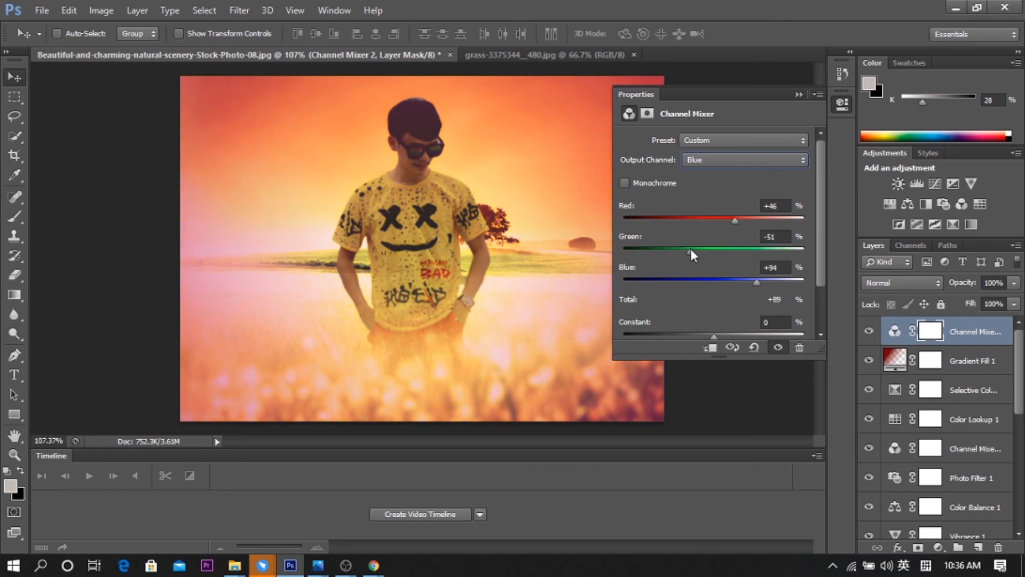
- Add a Brightness/Contrast adjustment layer above the second Channel Mixer and brighten the scene slightly, with Brightness a little below 25
{"action": "left_click", "coordinate": [842, 103]}
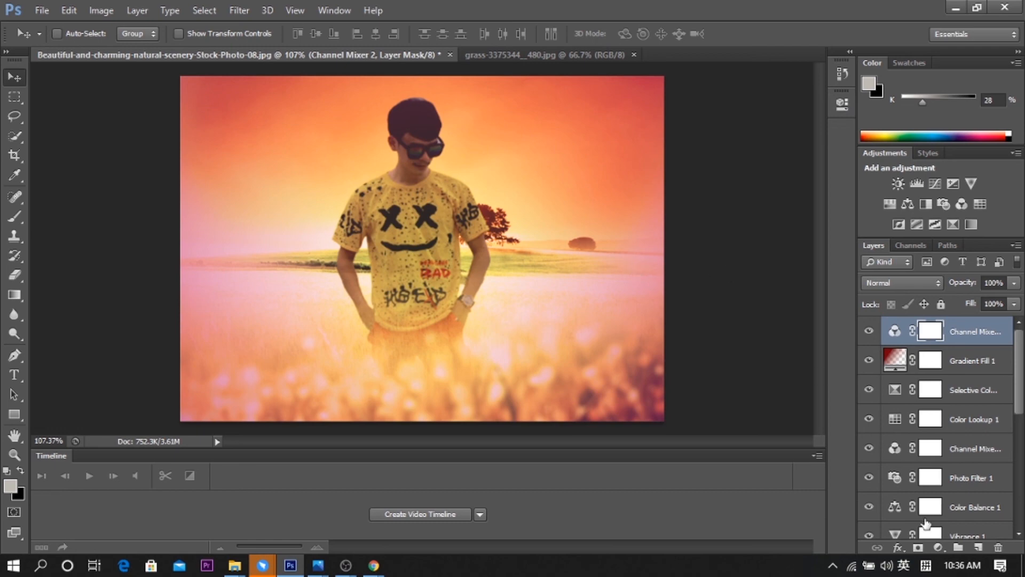
{"action": "left_click", "coordinate": [938, 547]}
{"action": "left_click", "coordinate": [936, 281]}
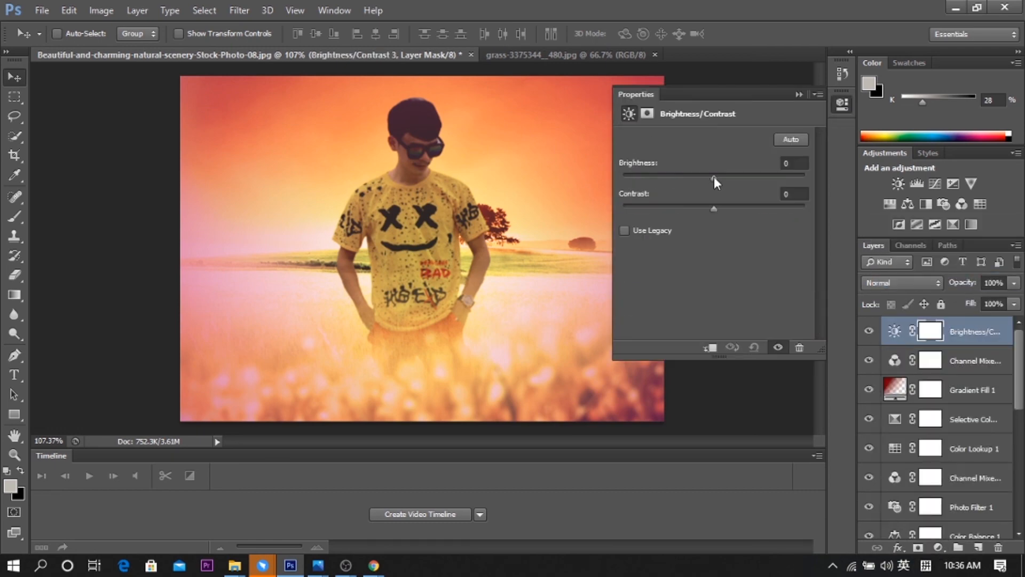
{"action": "mouse_move", "coordinate": [714, 177]}
{"action": "left_mouse_down"}
{"action": "mouse_move", "coordinate": [737, 179]}
{"action": "mouse_move", "coordinate": [671, 175]}
{"action": "mouse_move", "coordinate": [729, 166]}
{"action": "left_mouse_up"}
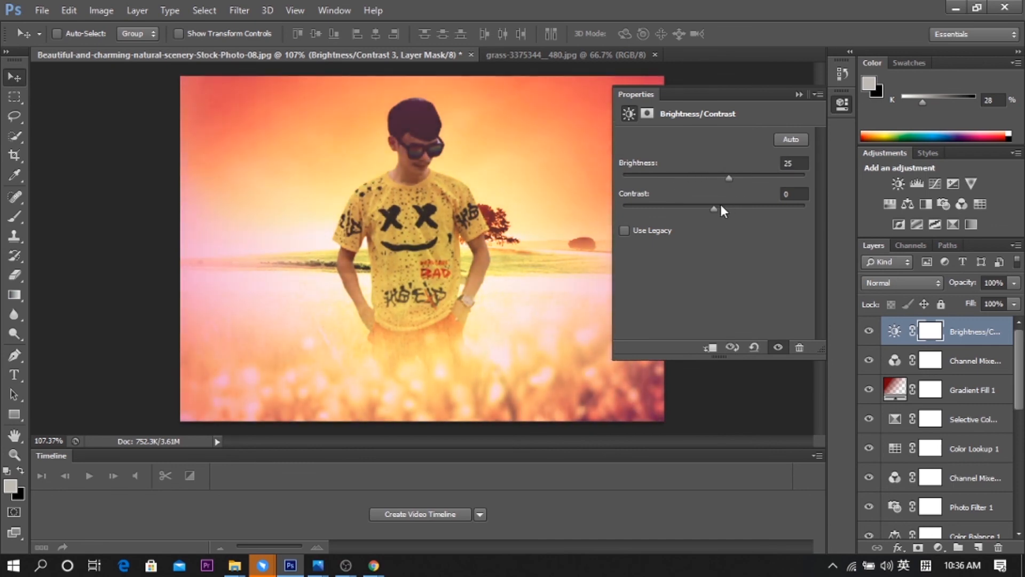
{"action": "mouse_move", "coordinate": [720, 207]}
{"action": "left_mouse_down"}
{"action": "mouse_move", "coordinate": [680, 212]}
{"action": "mouse_move", "coordinate": [765, 204]}
{"action": "mouse_move", "coordinate": [720, 218]}
{"action": "mouse_move", "coordinate": [766, 216]}
{"action": "mouse_move", "coordinate": [665, 232]}
{"action": "mouse_move", "coordinate": [714, 214]}
{"action": "left_mouse_up"}
{"action": "mouse_move", "coordinate": [729, 178]}
{"action": "left_mouse_down"}
{"action": "mouse_move", "coordinate": [713, 180]}
{"action": "mouse_move", "coordinate": [738, 174]}
{"action": "mouse_move", "coordinate": [725, 179]}
{"action": "left_mouse_up"}
{"action": "left_click", "coordinate": [840, 107]}
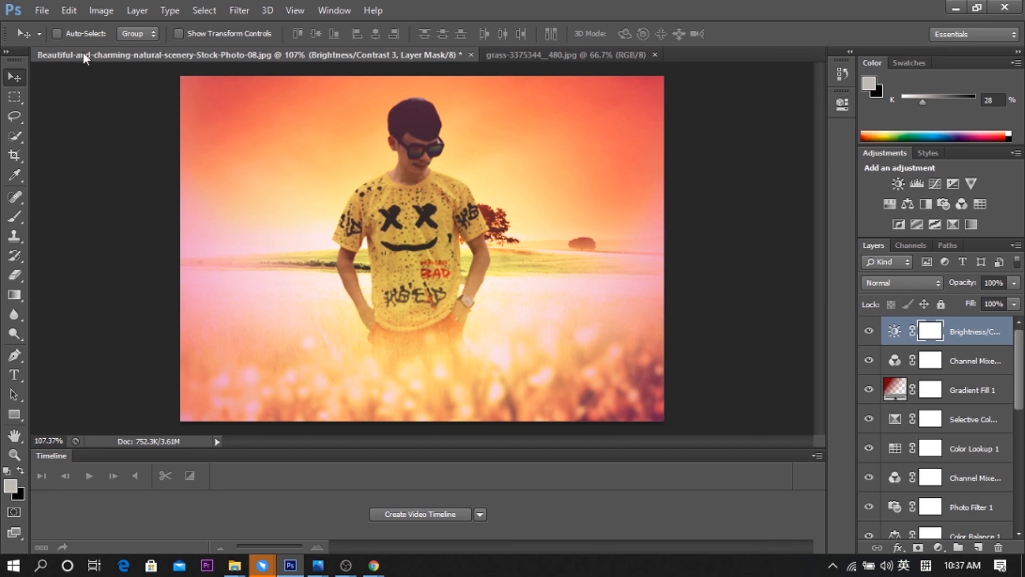
- Save a PNG copy of the composite to the Desktop as Beautiful-and-charming-natural-scenery-Stock-Photo-08.png, accepting the PNG options
{"action": "left_click", "coordinate": [41, 10]}
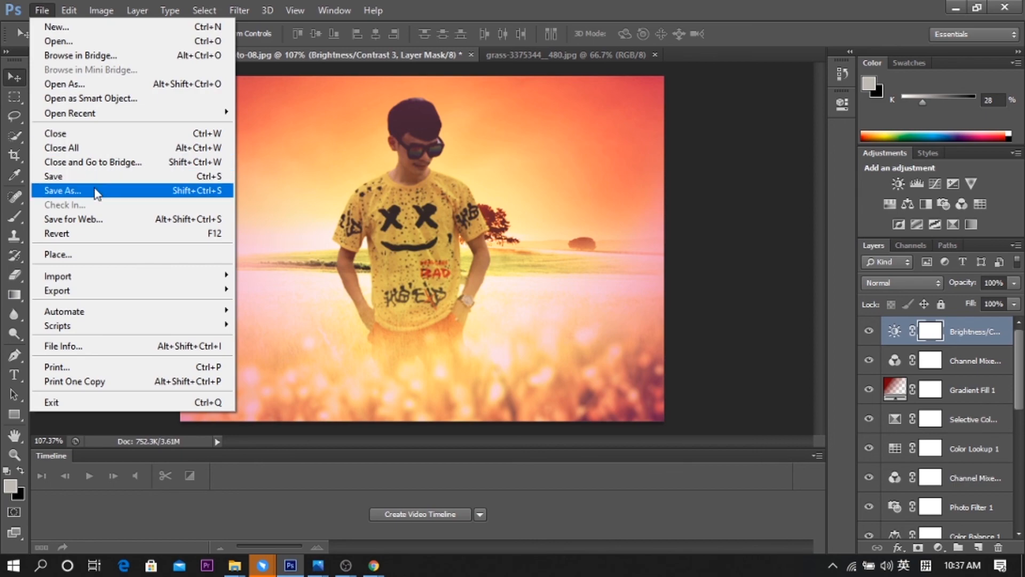
{"action": "left_click", "coordinate": [59, 188]}
{"action": "left_click", "coordinate": [45, 114]}
{"action": "left_click", "coordinate": [288, 370]}
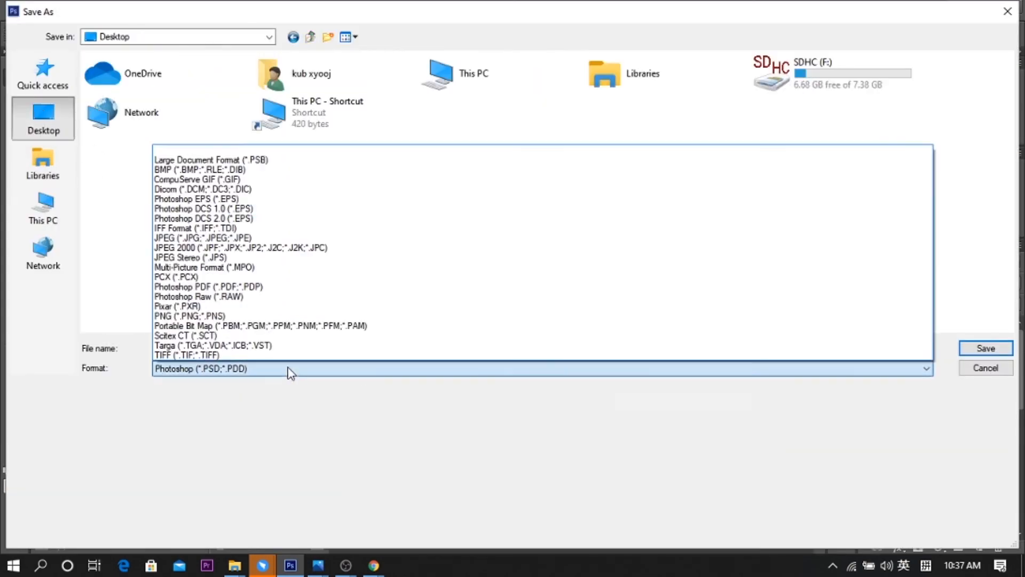
{"action": "left_click", "coordinate": [288, 369]}
{"action": "left_click", "coordinate": [288, 368]}
{"action": "left_click", "coordinate": [275, 316]}
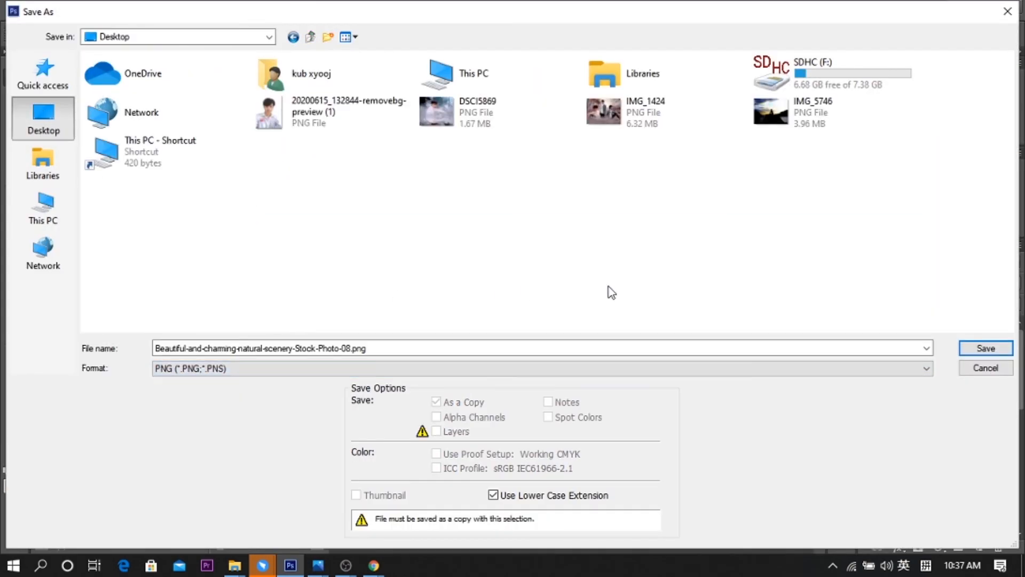
{"action": "left_click", "coordinate": [966, 348]}
{"action": "left_click", "coordinate": [566, 174]}
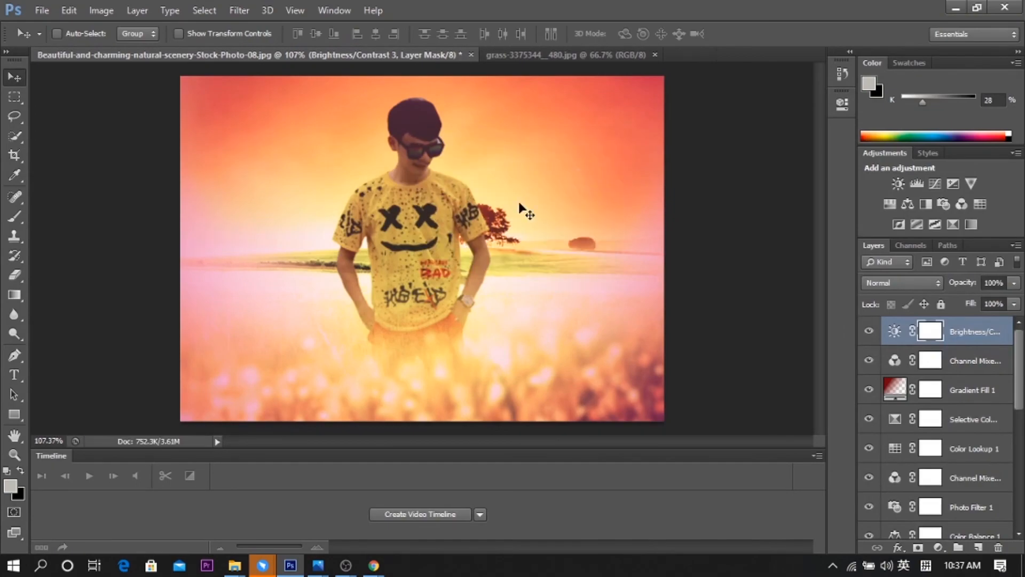
- Minimize Photoshop and open the exported Beautiful-and-charming-natural-scenery-Stock-Photo-08 image from the desktop to view it in Photos
{"action": "left_click", "coordinate": [955, 9]}
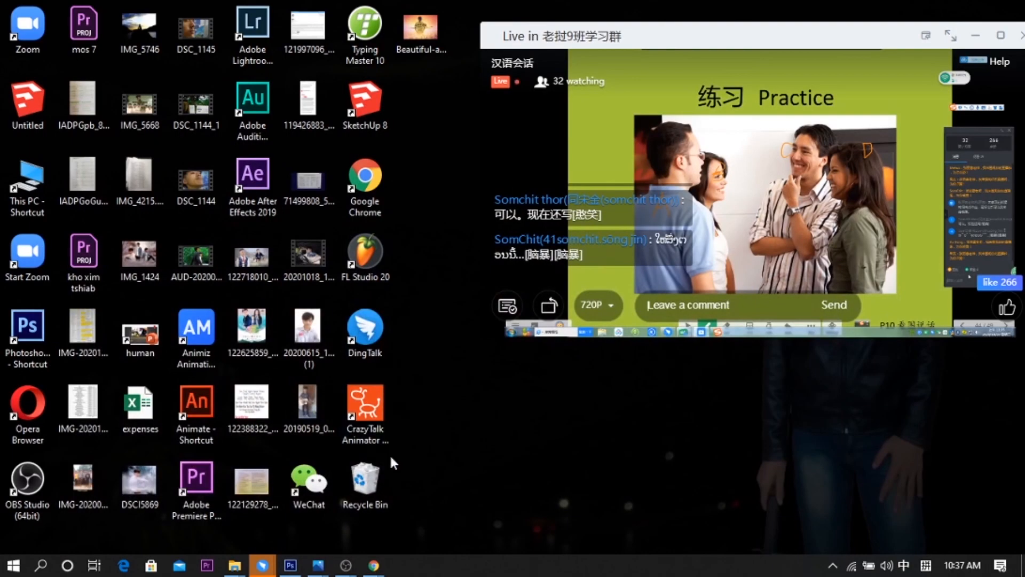
{"action": "left_click", "coordinate": [421, 28]}
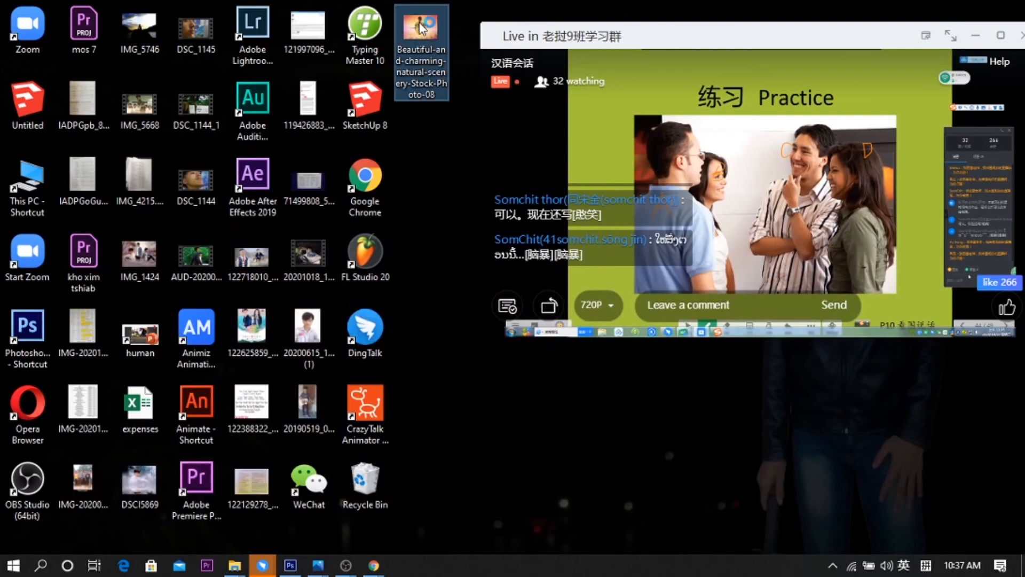
{"action": "double_click", "coordinate": [421, 28]}
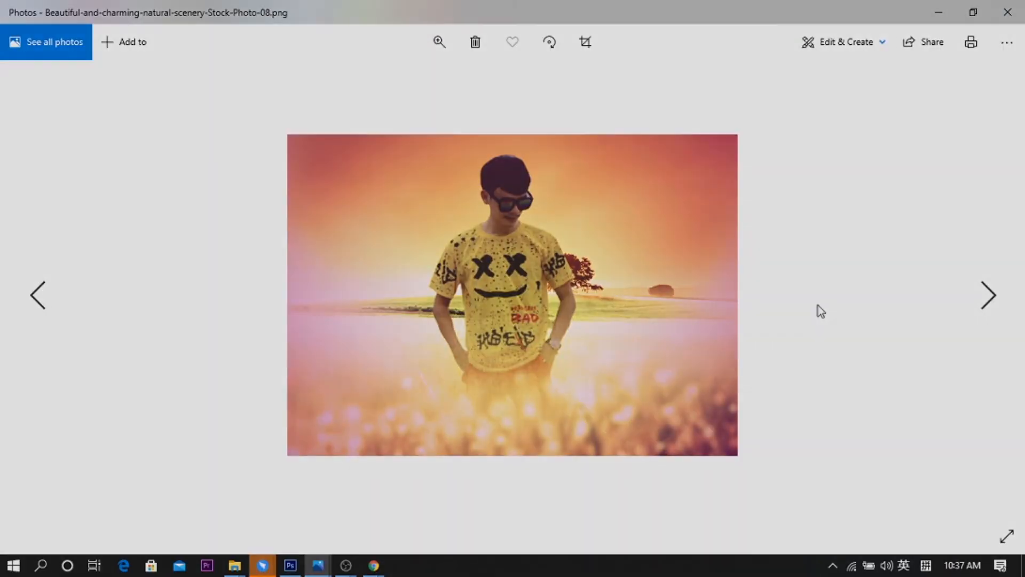